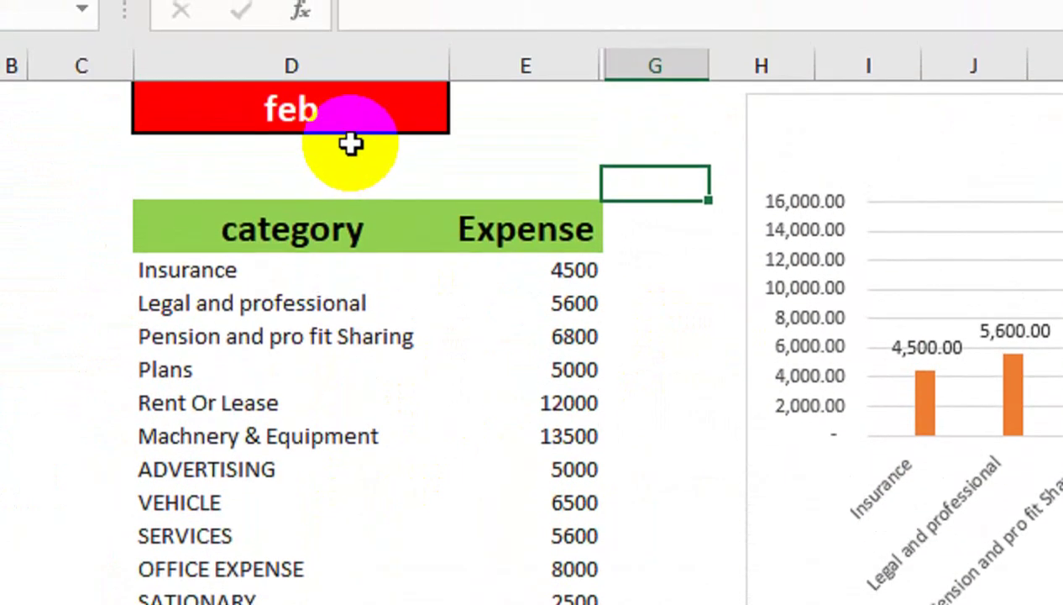
- Switch the month in cell D1 of the Master sheet to jan and mar to compare the expense table and graph
click(356, 118)
click(463, 122)
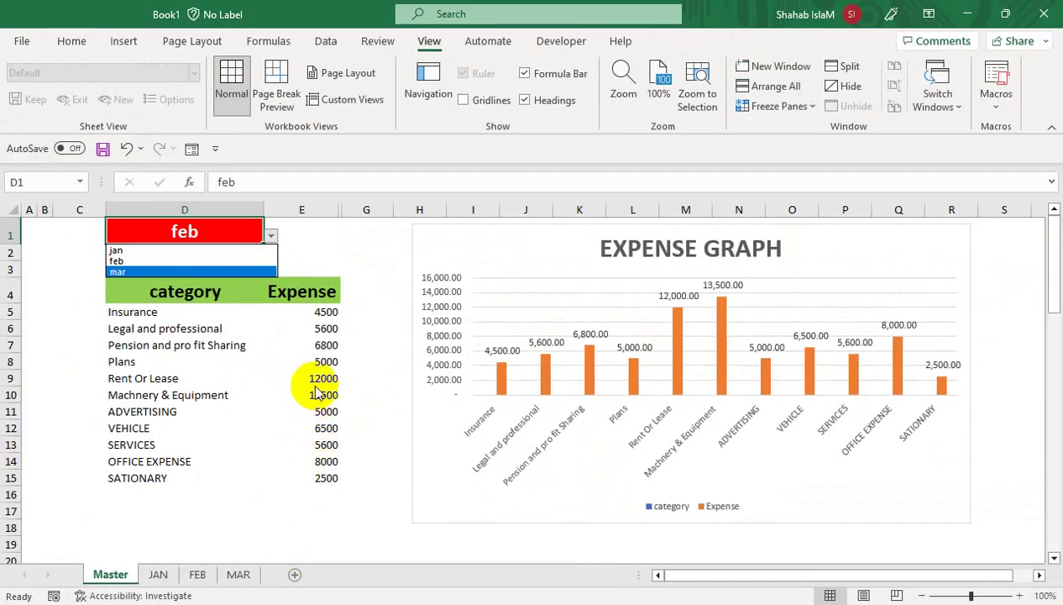
click(261, 250)
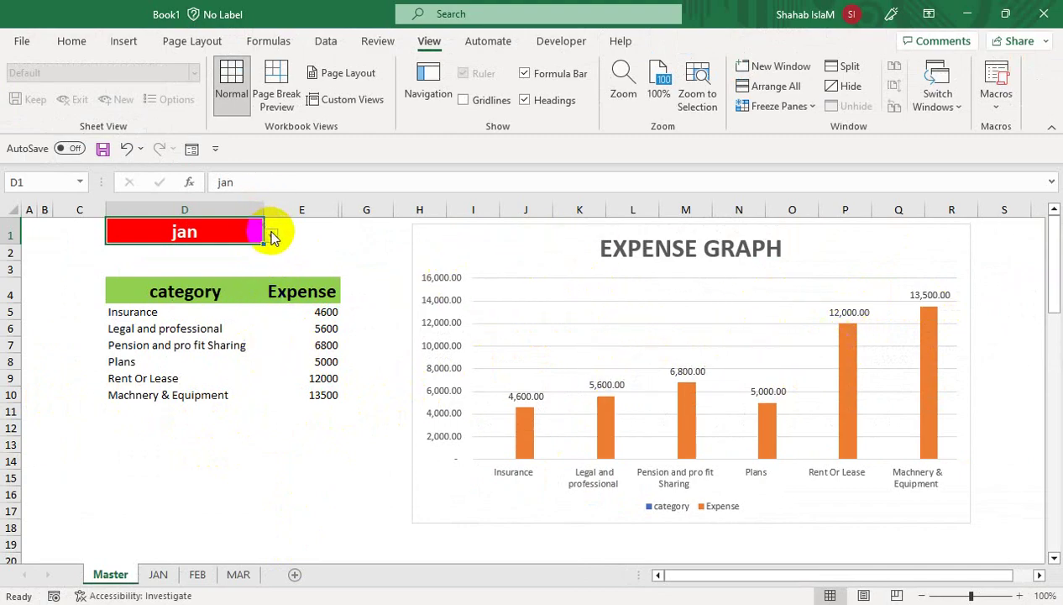
click(258, 271)
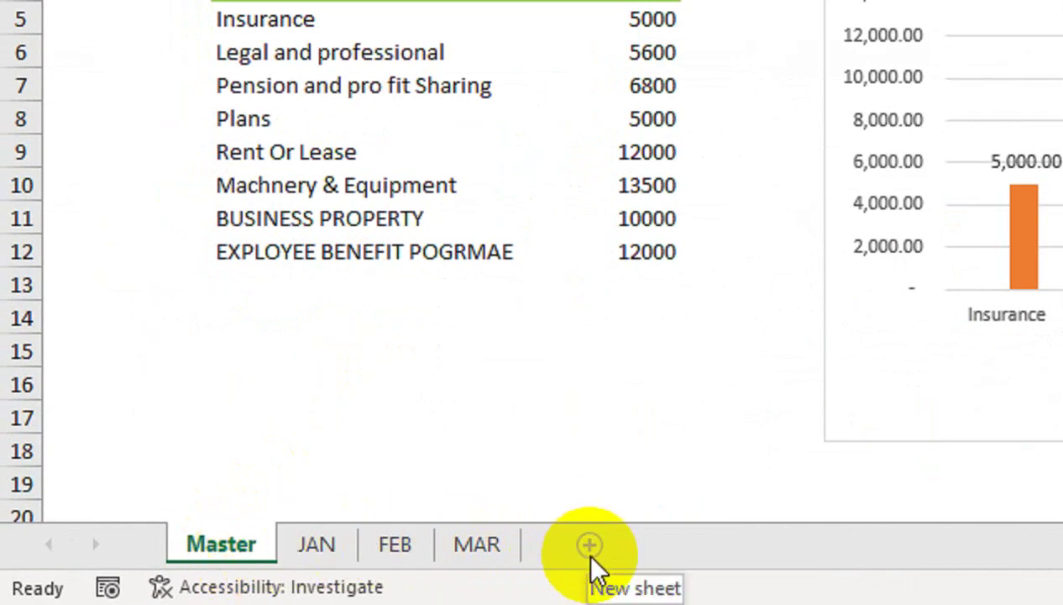
- Add a new worksheet and try to name it Master
click(591, 547)
double_click(340, 544)
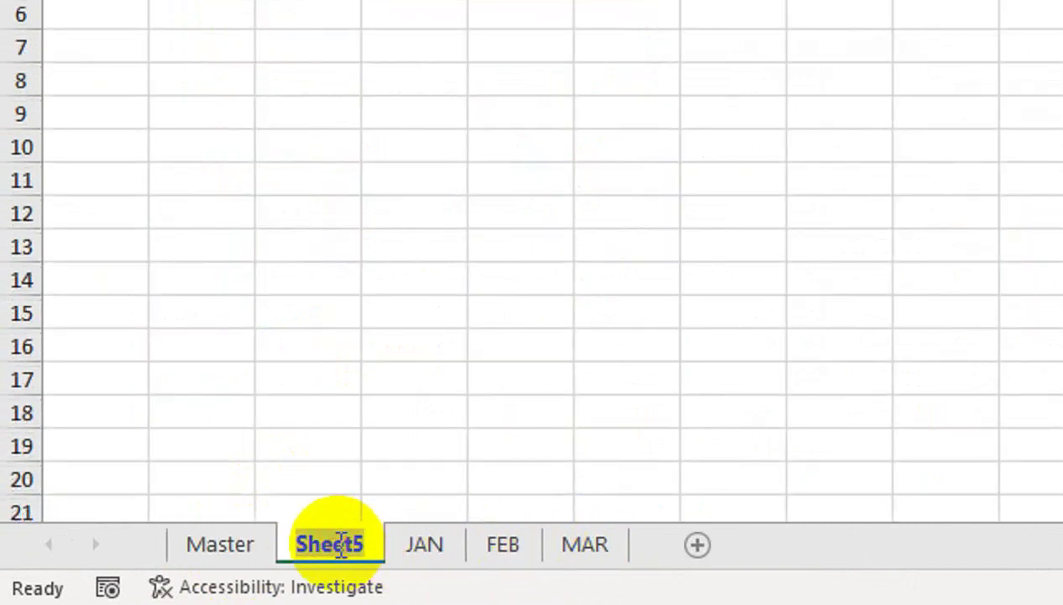
text(mASTER)
key(BackSpace)
key(BackSpace)
key(BackSpace)
key(BackSpace)
key(BackSpace)
key(BackSpace)
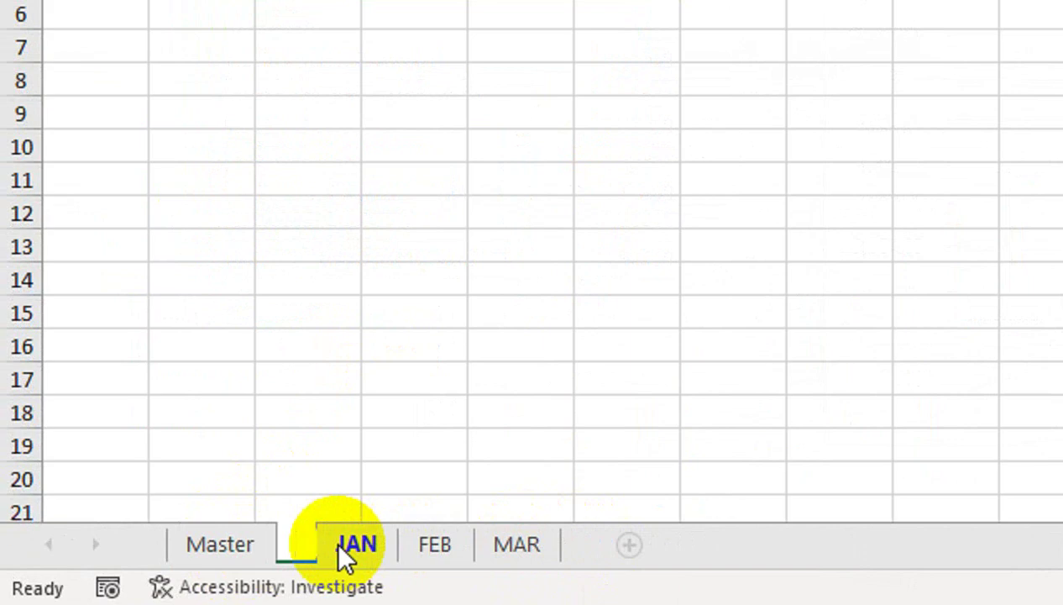
text(Master)
click(375, 483)
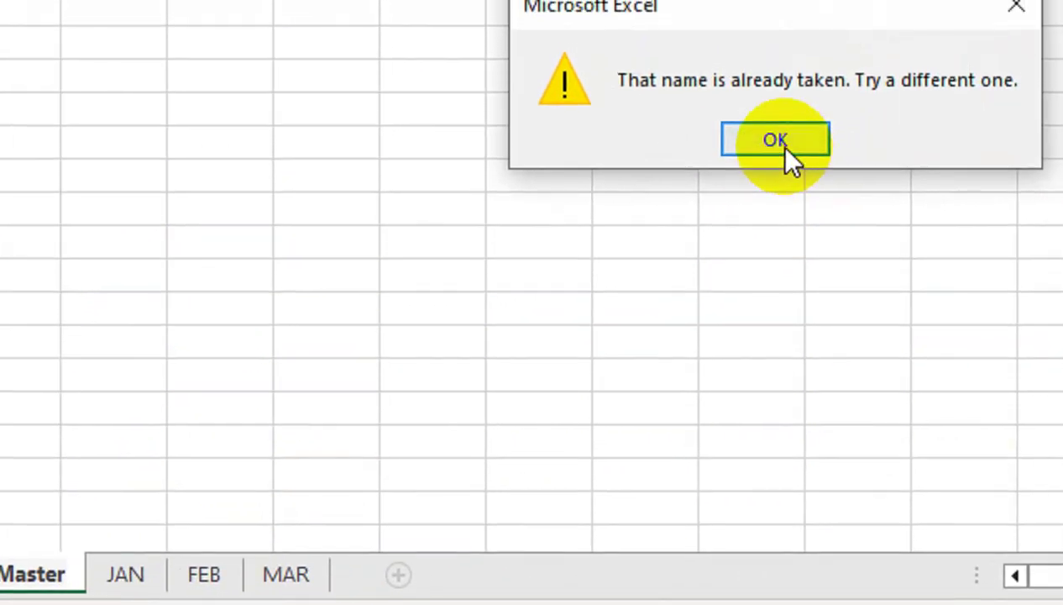
click(785, 149)
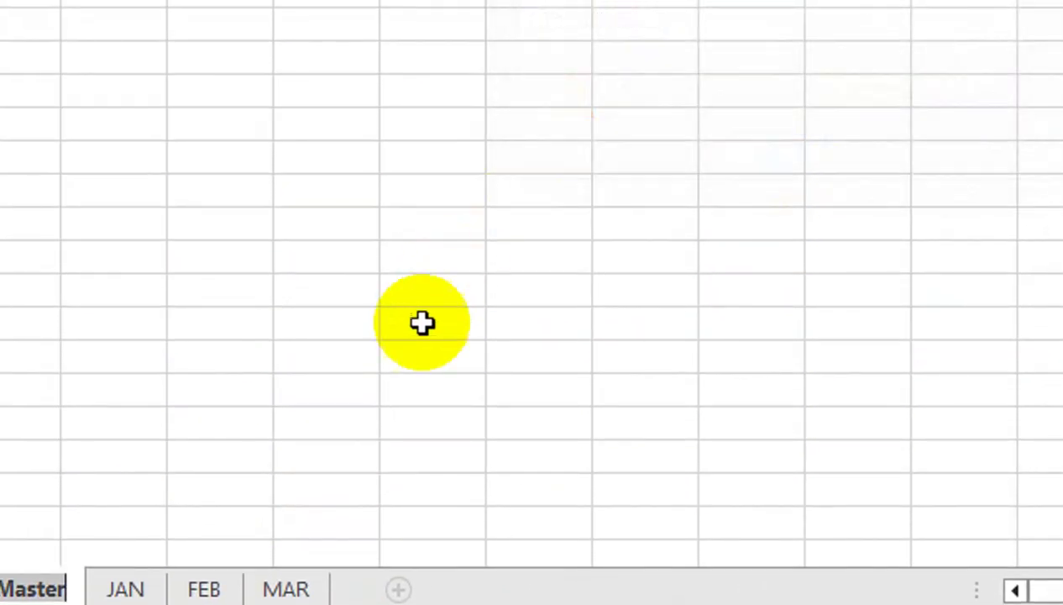
click(67, 573)
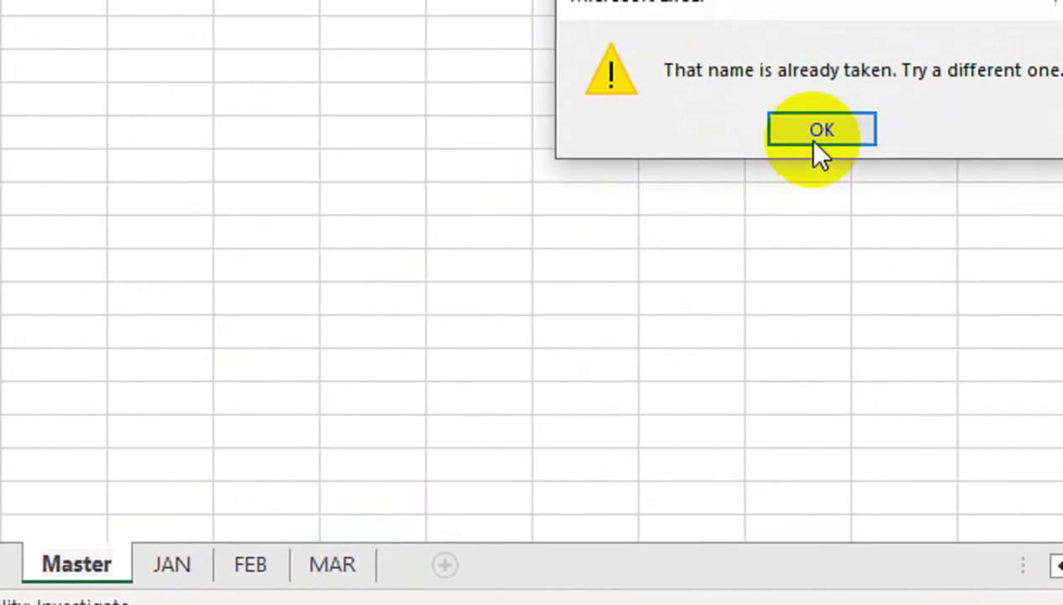
click(970, 114)
- Change the new worksheet's name to Master2
key(End)
text(2)
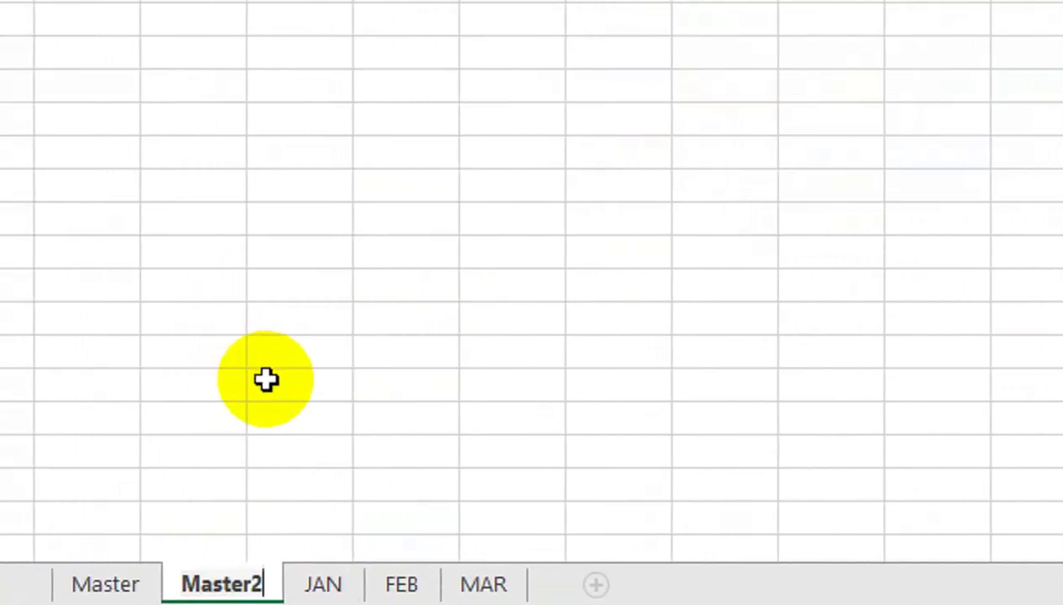
click(266, 380)
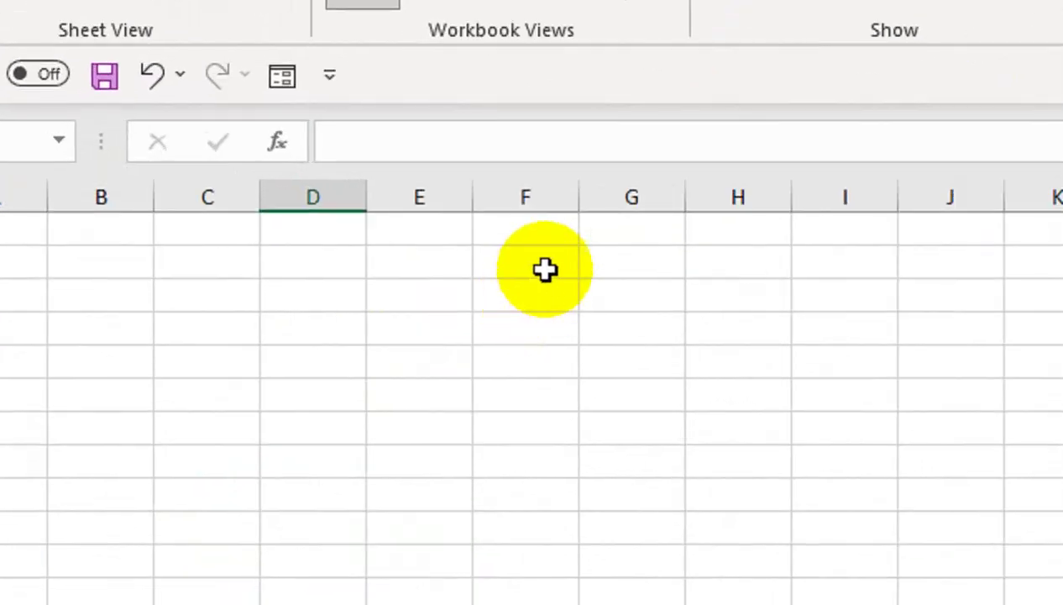
- Enter jan in cell G1 and fill the month series down through mar in G3
click(606, 225)
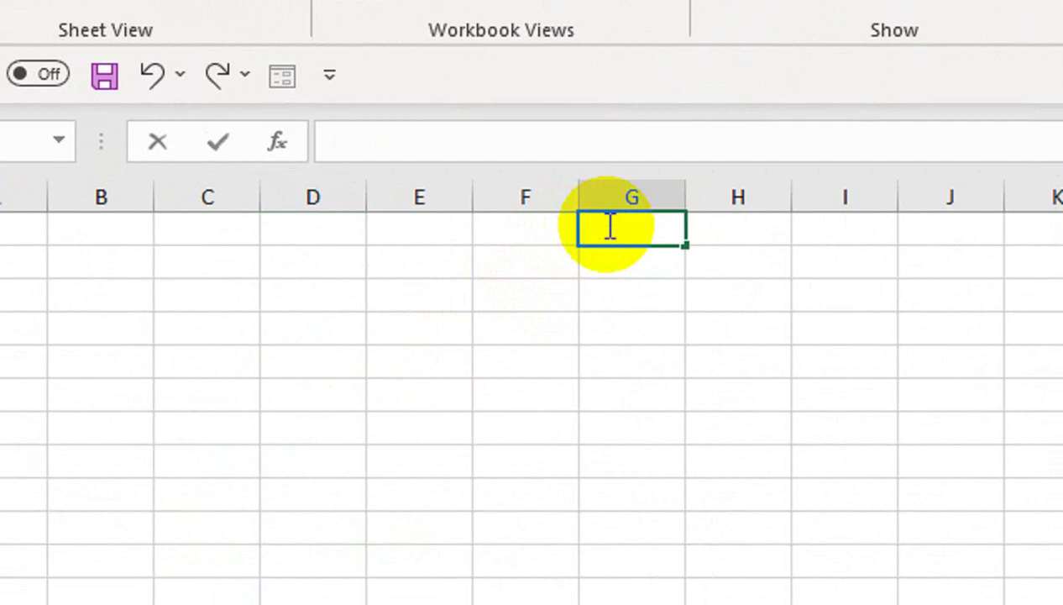
key(Tab)
click(618, 231)
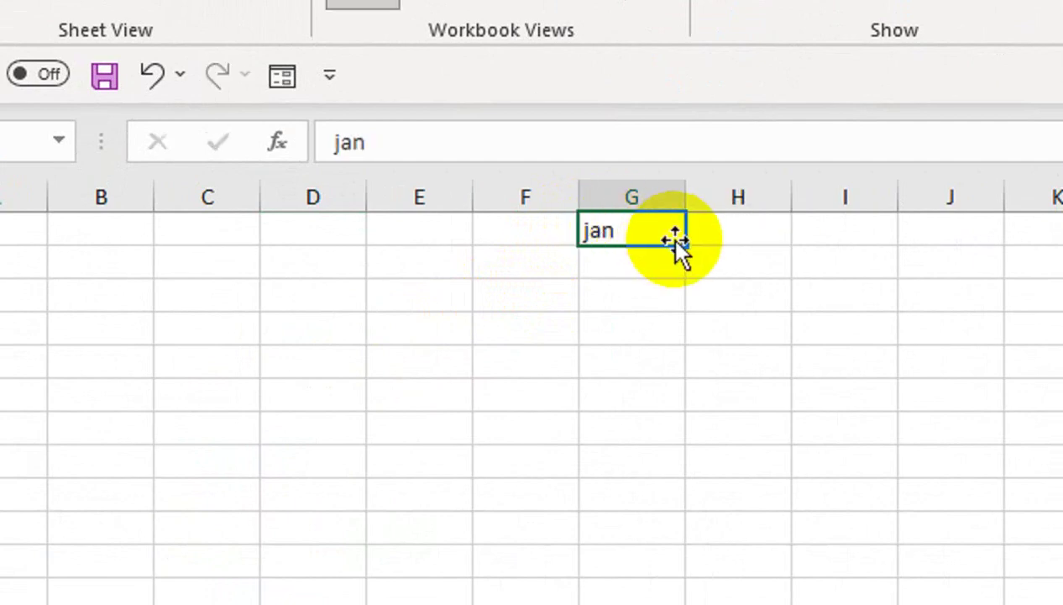
drag(687, 261, 686, 299)
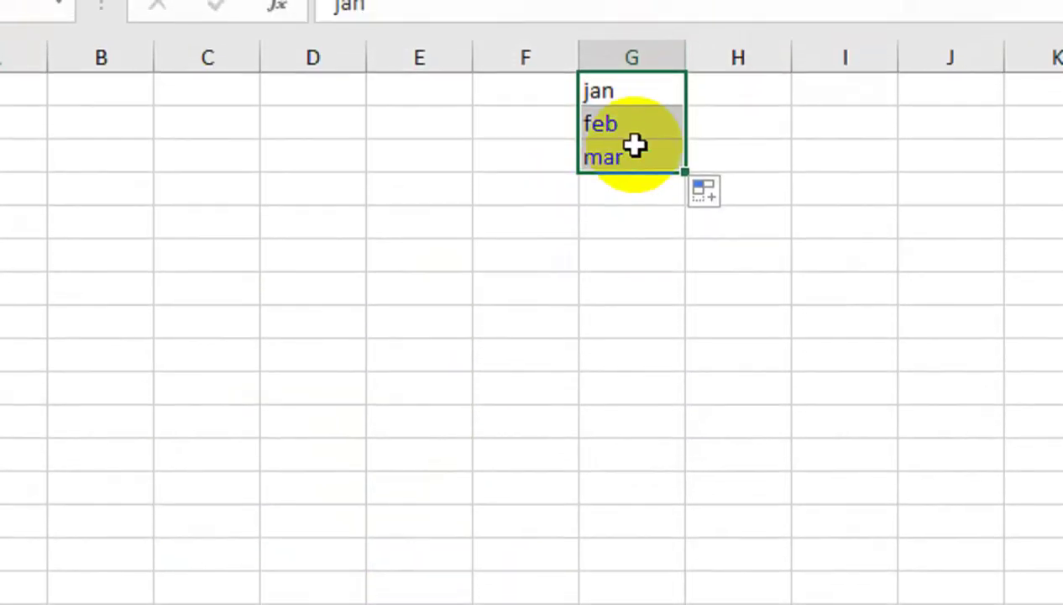
- Widen column E and increase the height of row 1 to make room for the month selector
click(424, 84)
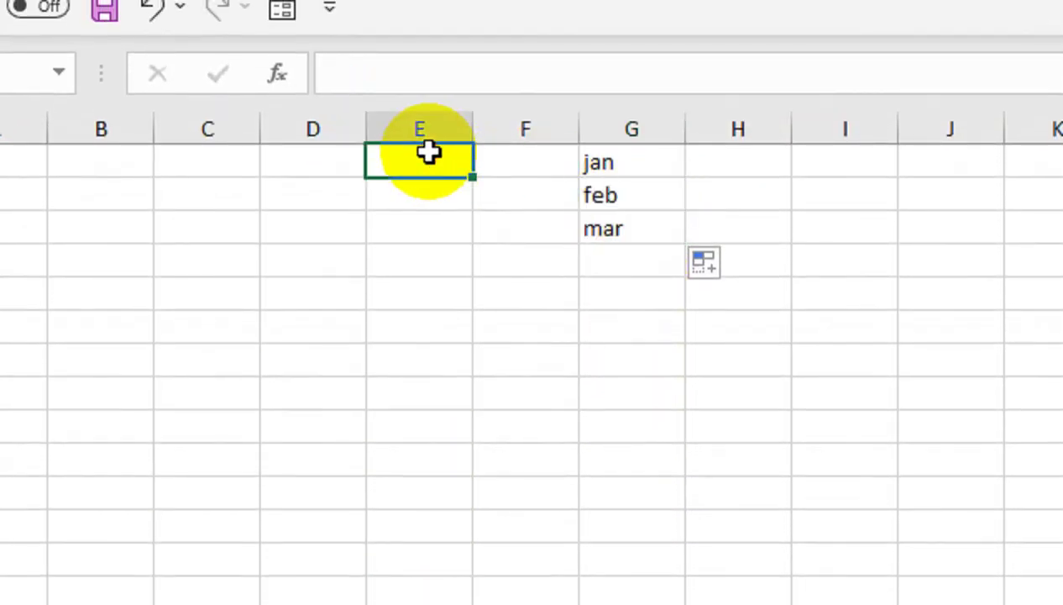
drag(471, 149, 539, 136)
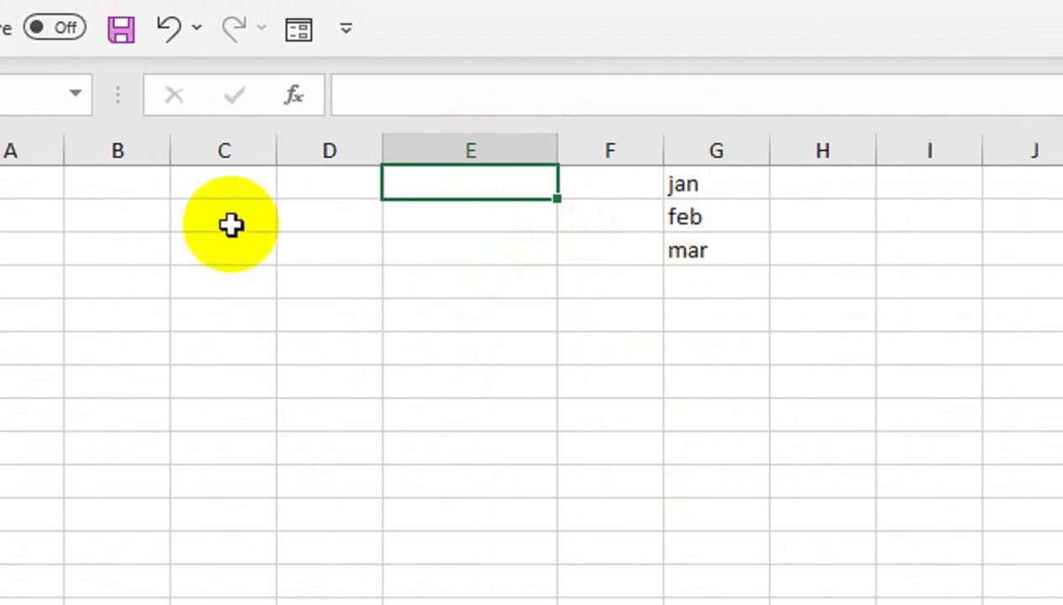
drag(0, 195, 0, 235)
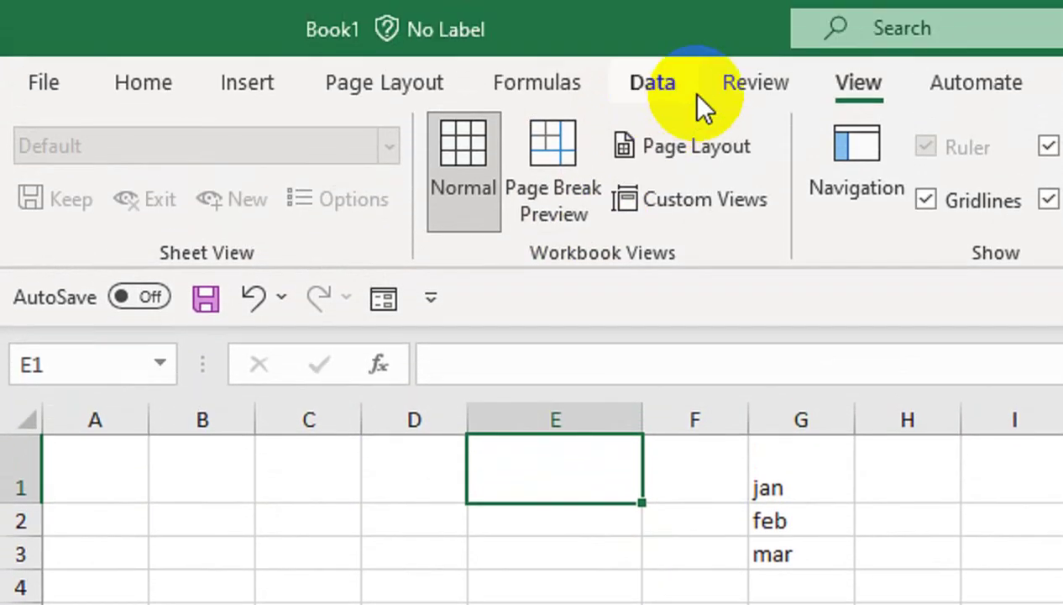
- Add a List data validation to cell E1 with the months in G1:G3 as its source
click(698, 95)
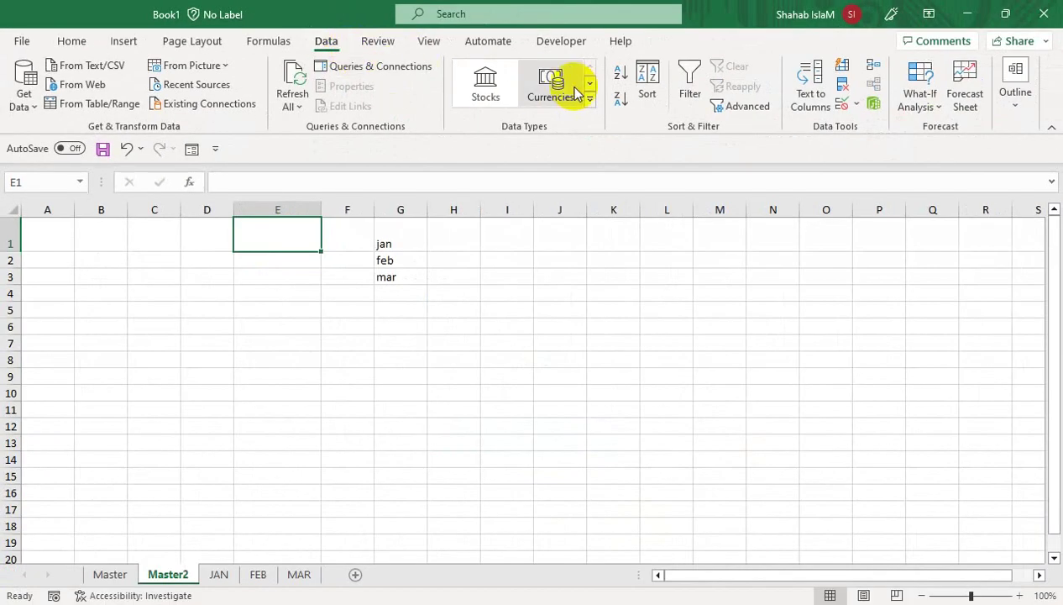
click(857, 108)
click(866, 123)
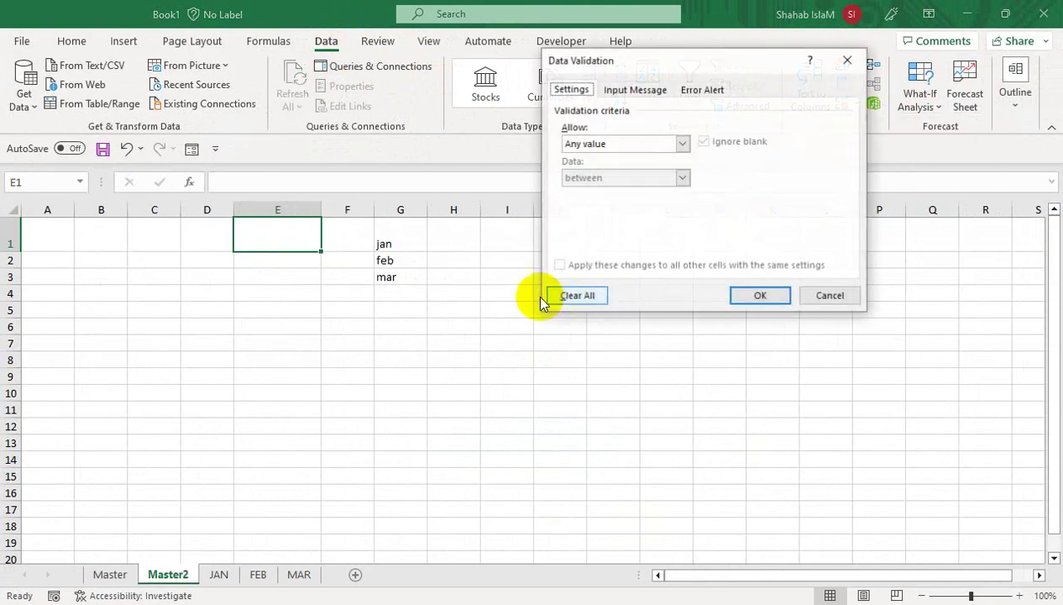
drag(583, 63, 391, 147)
click(395, 227)
click(395, 272)
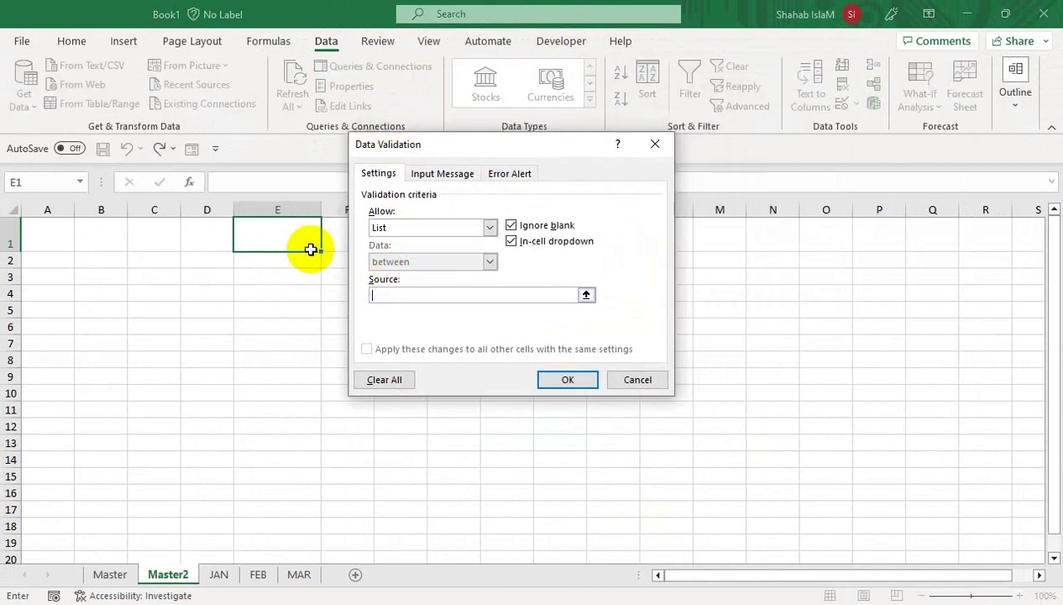
drag(392, 144, 489, 146)
drag(403, 244, 425, 284)
click(647, 377)
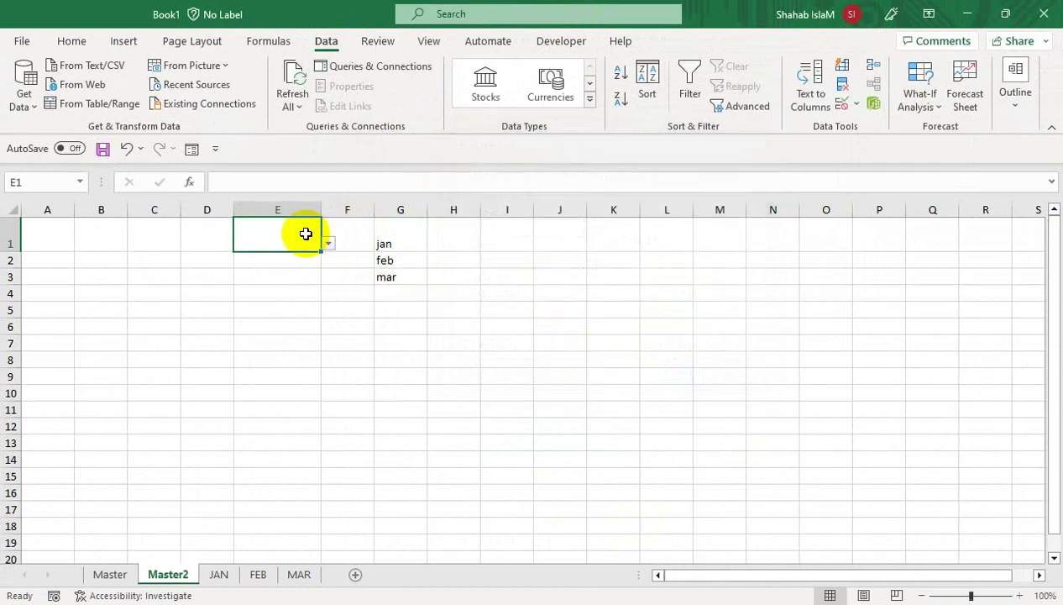
- Hide column G containing the month list and reselect cell E1
right_click(401, 209)
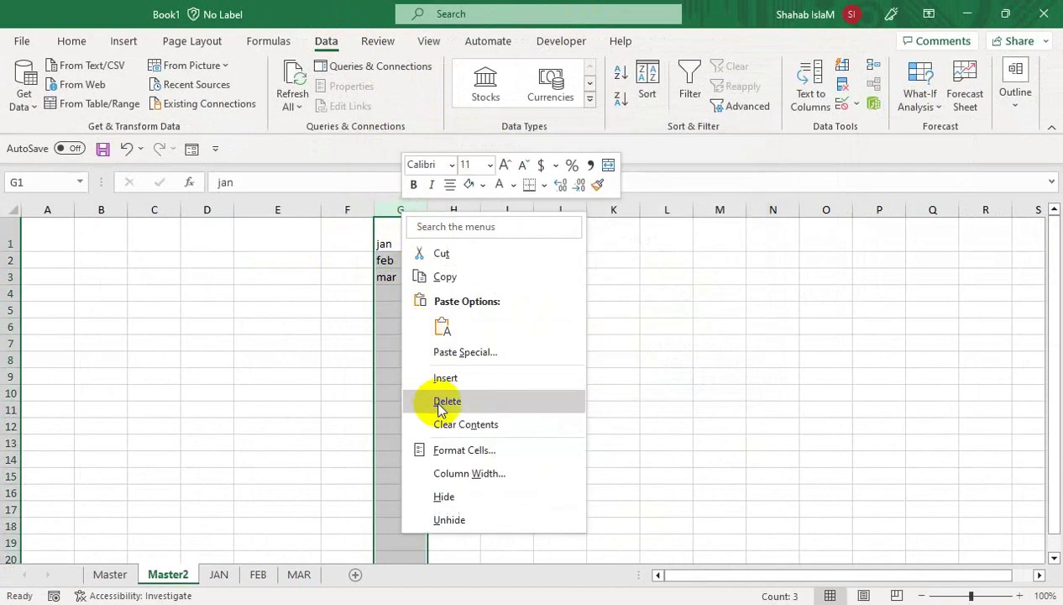
click(442, 496)
click(286, 239)
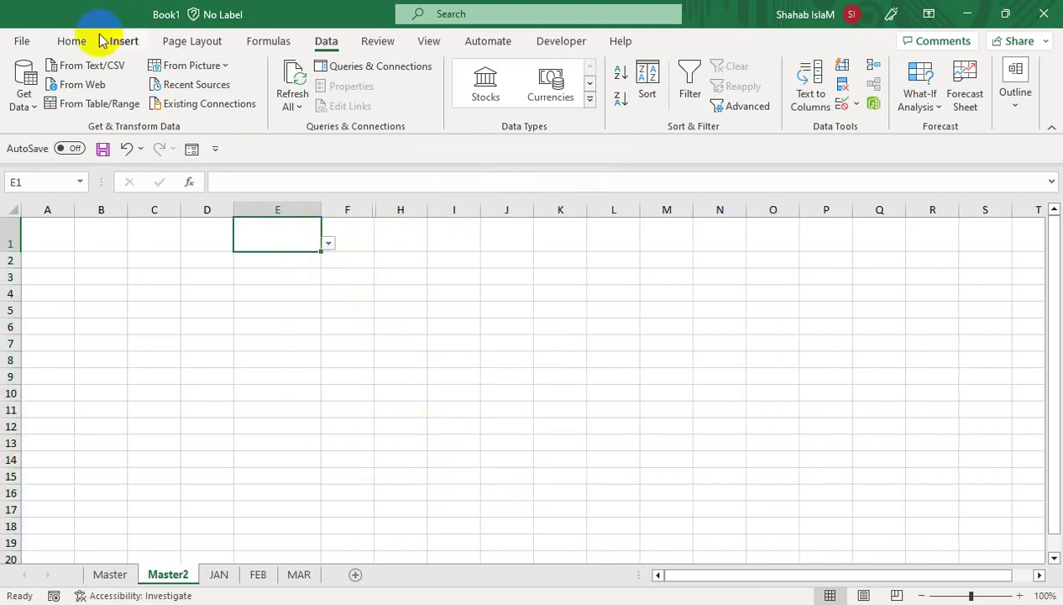
- Fill cell E1 with a dark gold theme colour
click(73, 42)
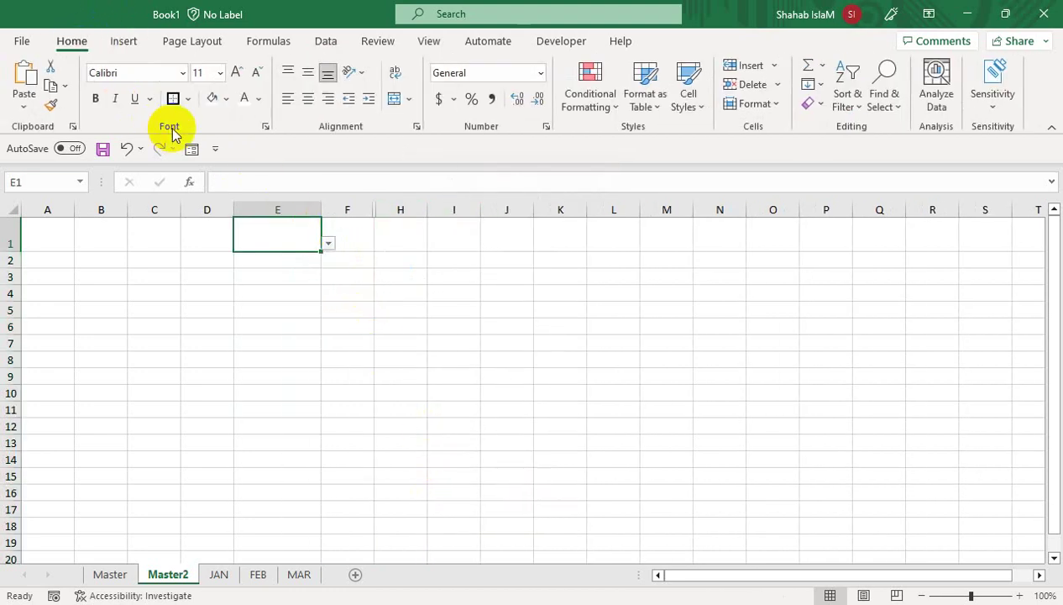
click(228, 100)
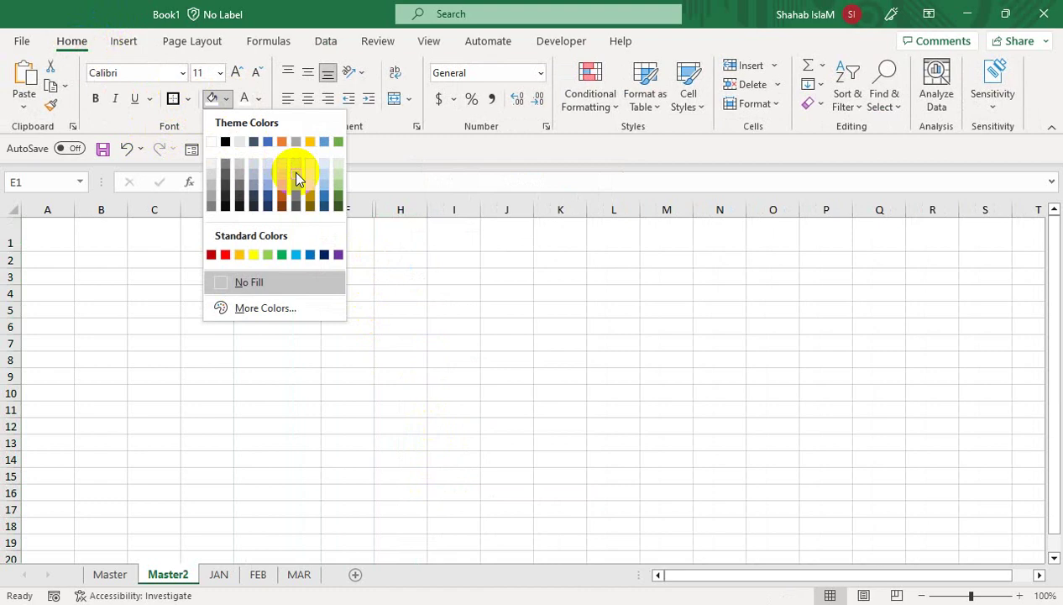
click(310, 205)
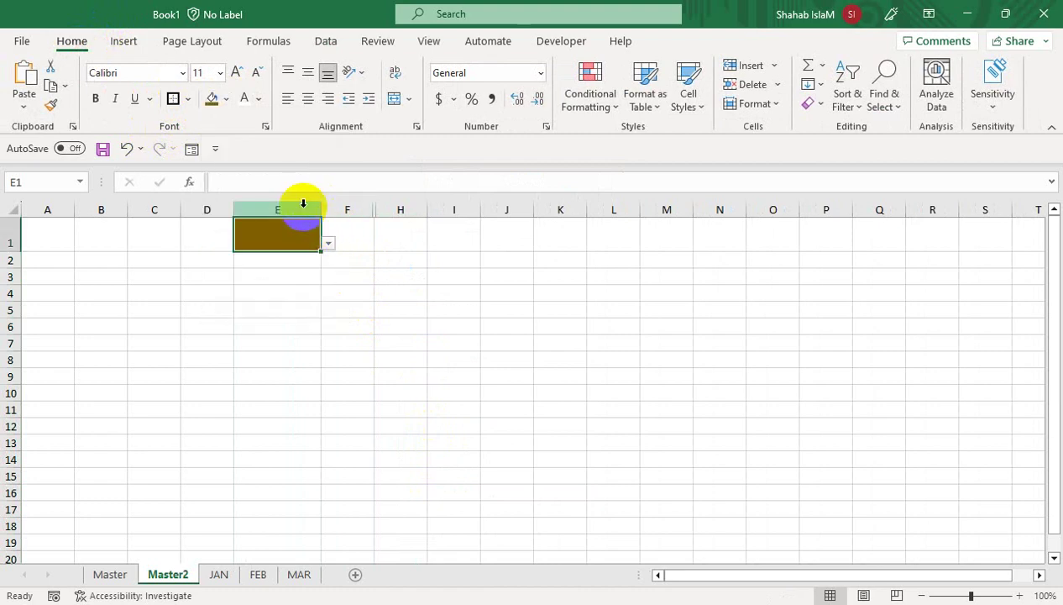
- Widen column E further and fill cell E1 with light gray
drag(323, 211, 352, 210)
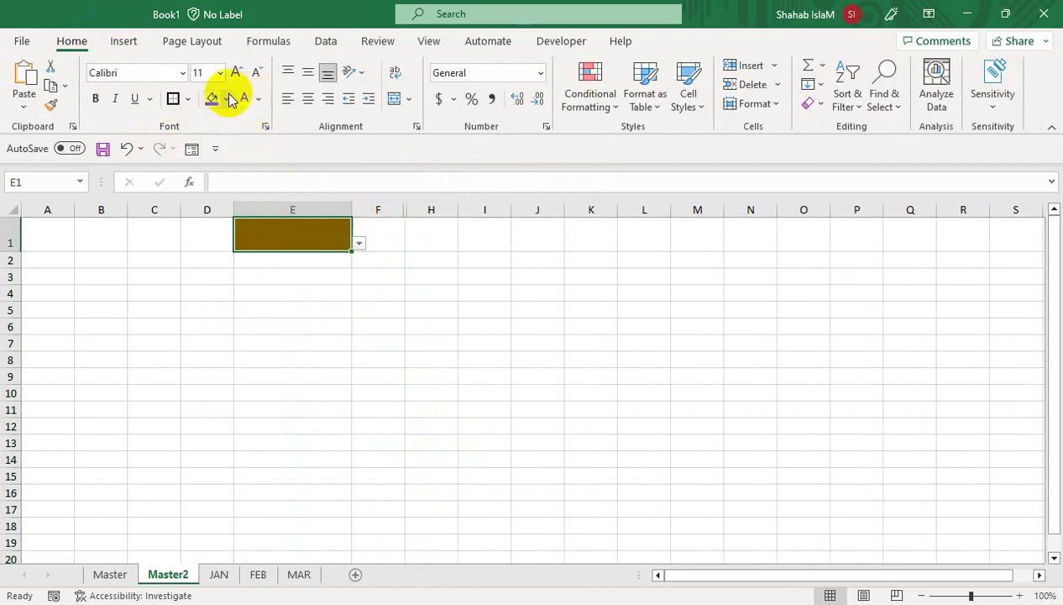
click(228, 100)
click(239, 143)
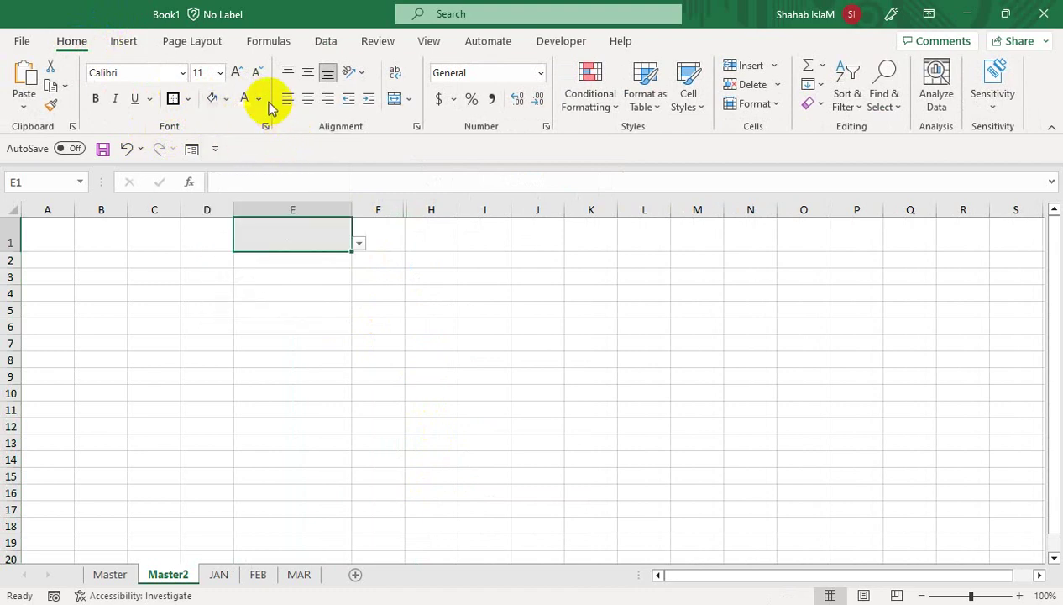
- Set the font colour of cell E1 to black and choose jan from its month list
click(258, 99)
click(261, 171)
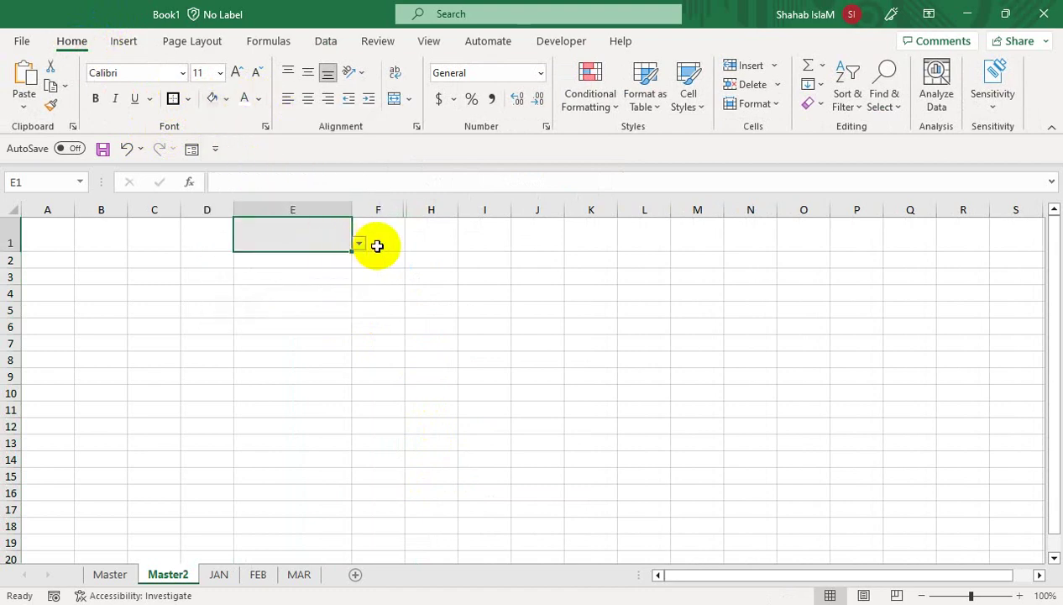
click(339, 258)
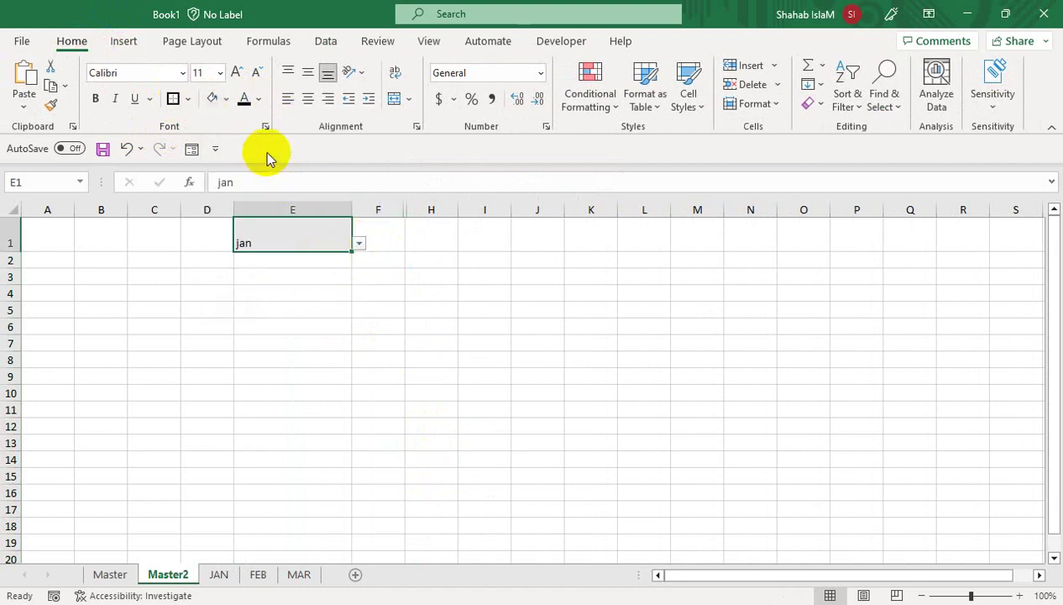
- Format the month in cell E1 as centred Arial text with a larger font size
click(183, 73)
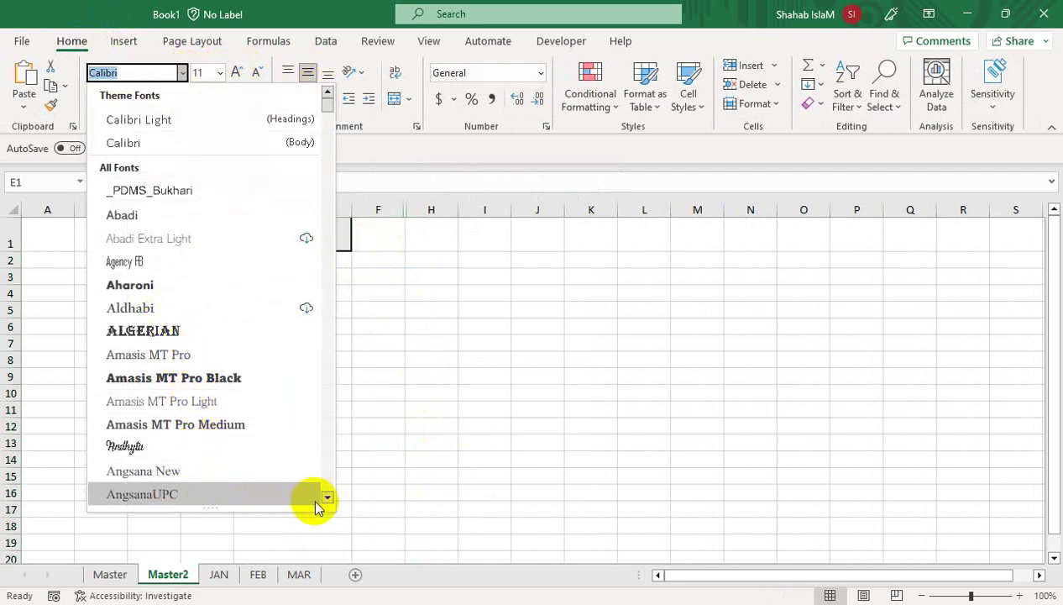
scroll(326, 497, down, 2)
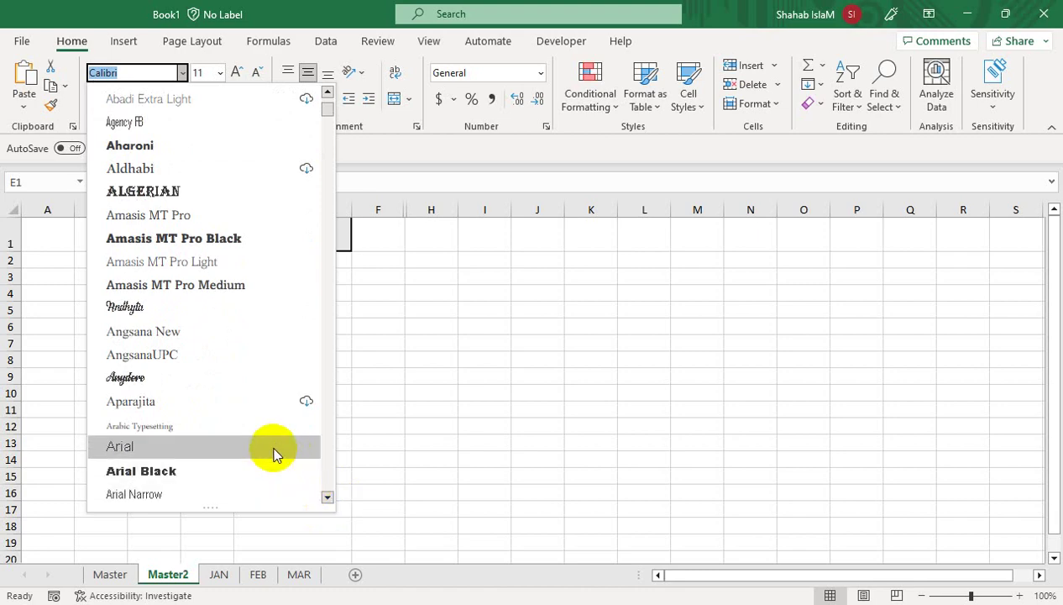
click(273, 447)
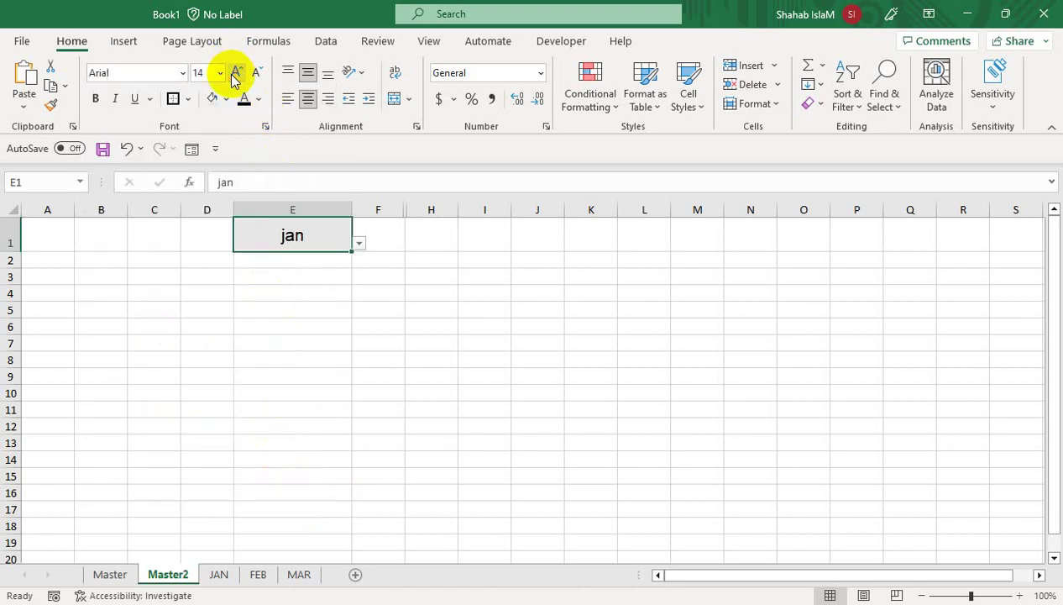
- Widen columns A and B equally on the Master2 sheet
drag(74, 207, 189, 216)
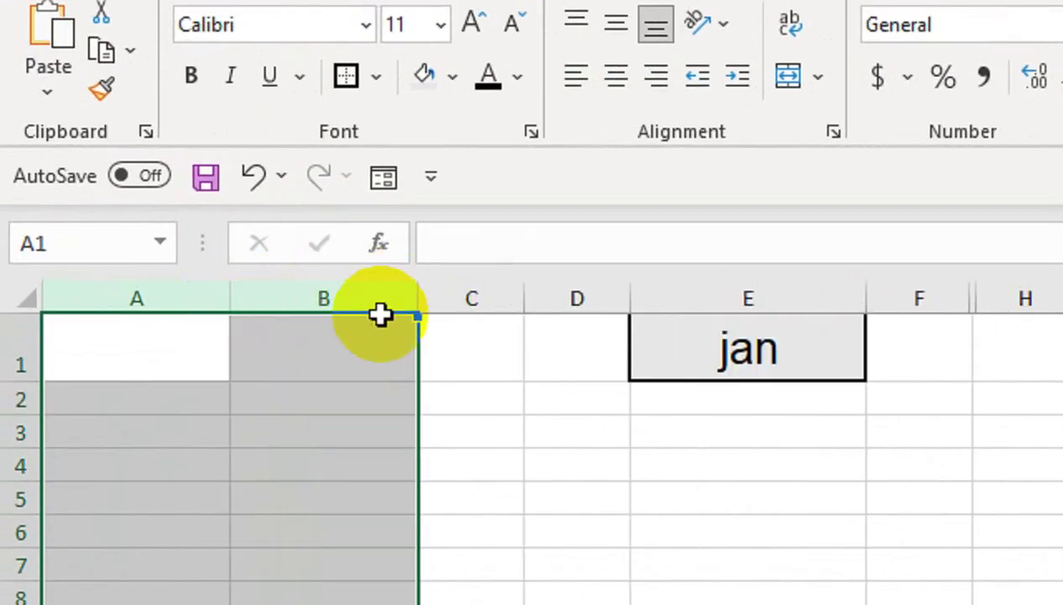
click(147, 373)
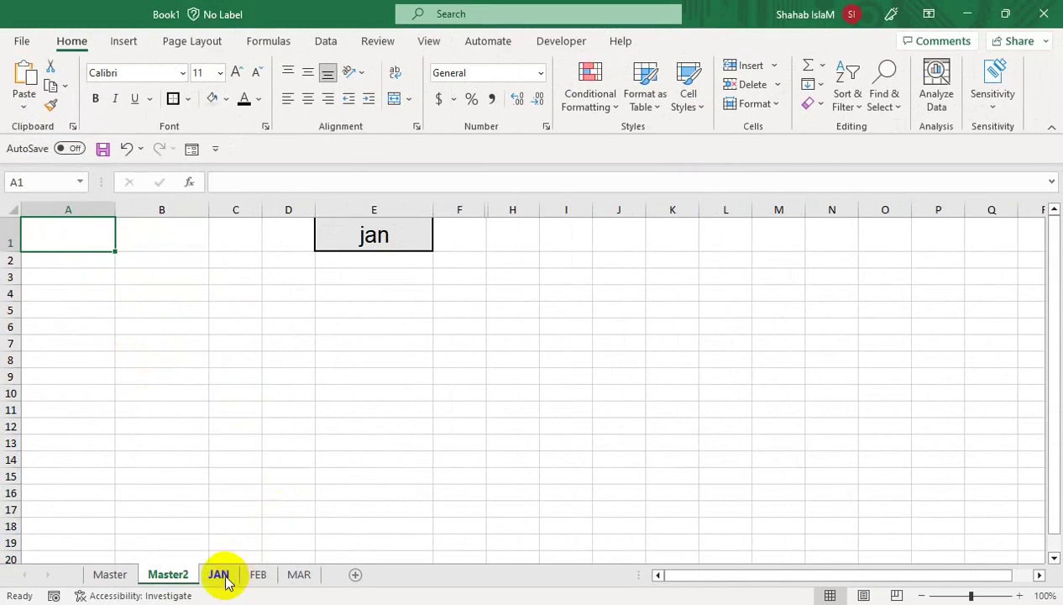
- Examine the category and Expense headings and data on the JAN and FEB sheets
click(220, 576)
drag(143, 233, 193, 232)
click(257, 580)
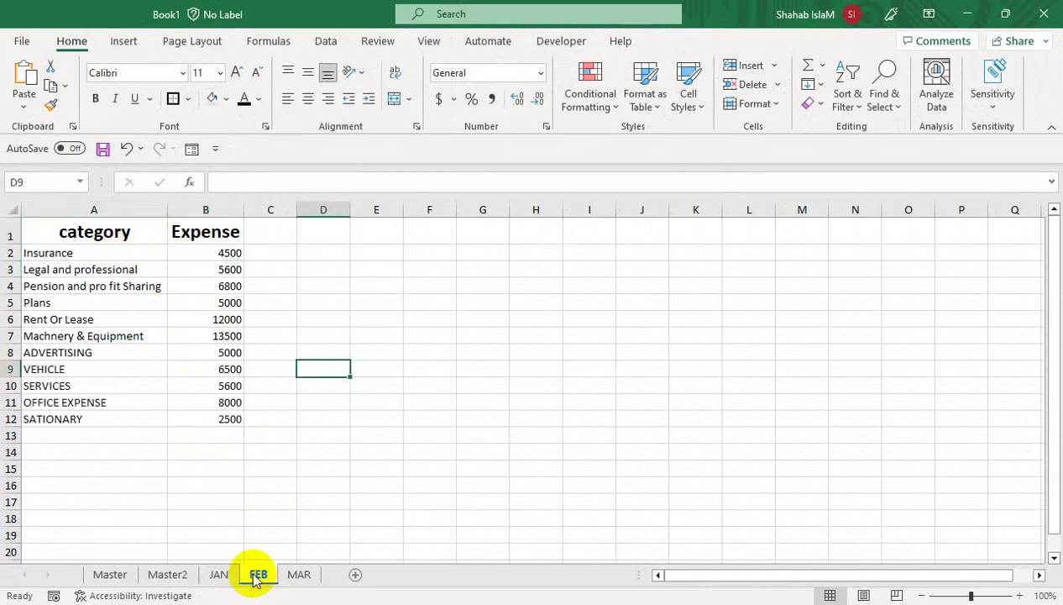
- Copy the category and Expense headings from the JAN sheet into cells A1:B1 of Master2
click(290, 578)
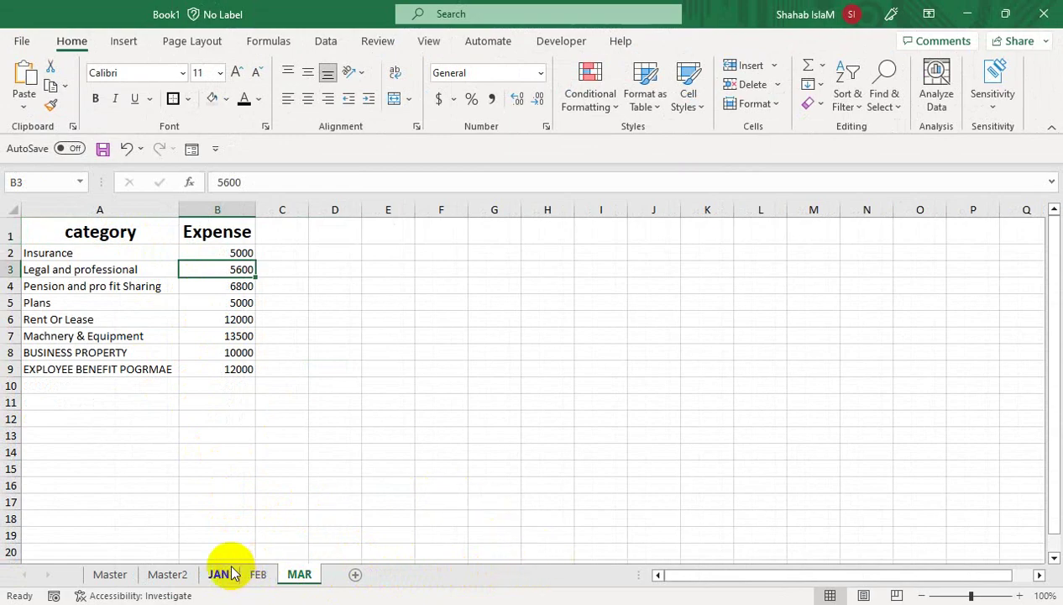
click(191, 576)
click(216, 575)
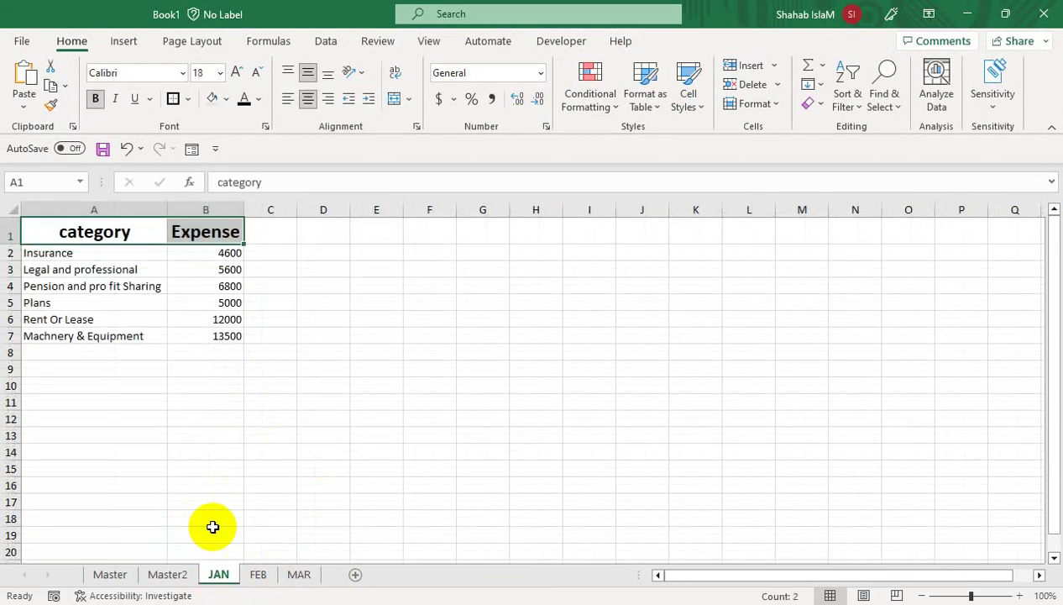
drag(108, 233, 204, 233)
key(ctrl+c)
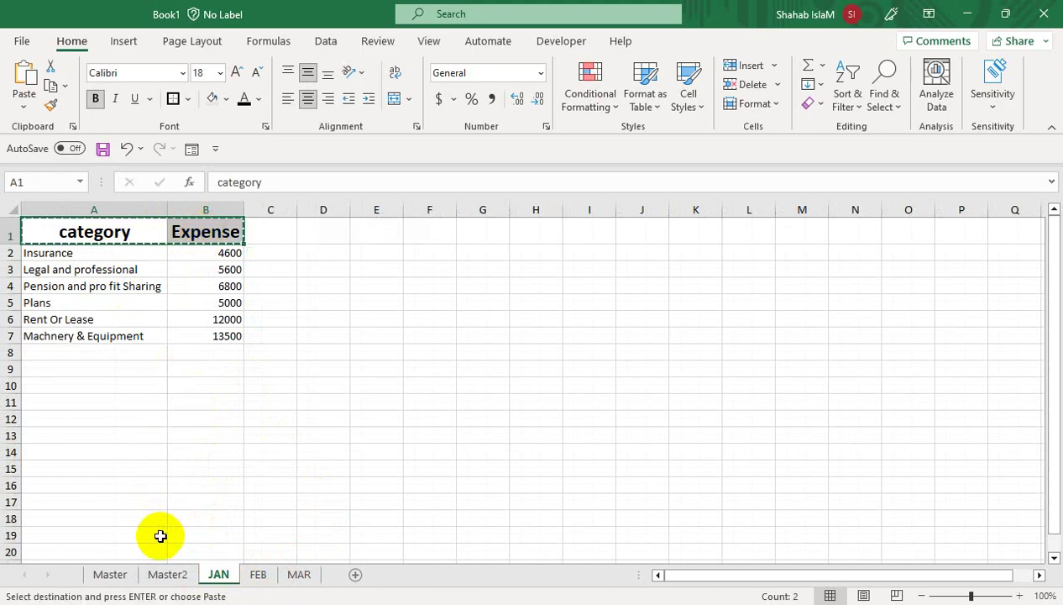
click(167, 575)
key(ctrl+v)
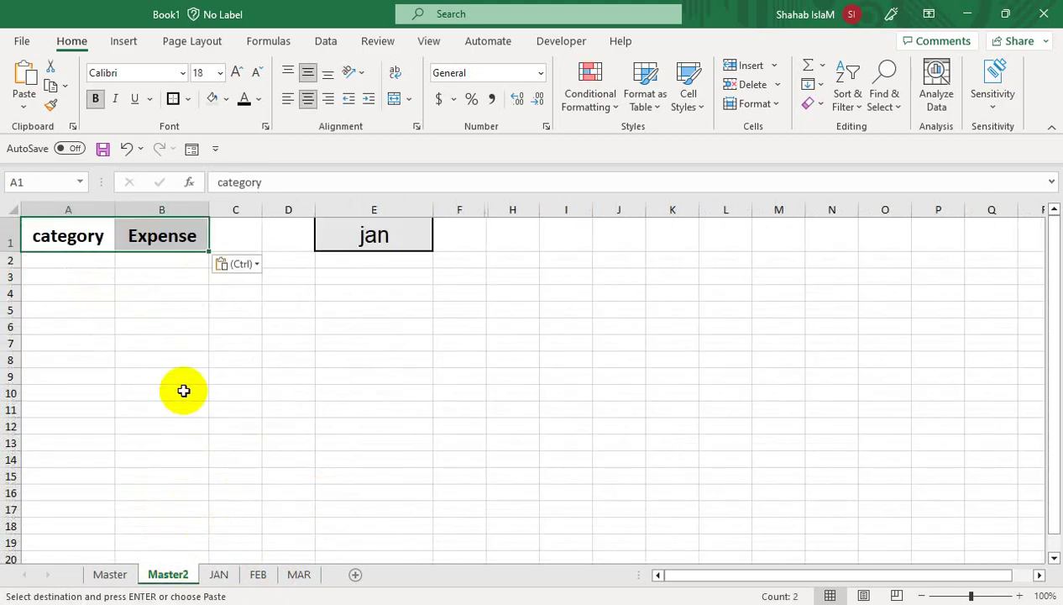
- Give the category and Expense headings in A1:B1 a dark blue fill and white font
click(104, 263)
drag(94, 219, 157, 235)
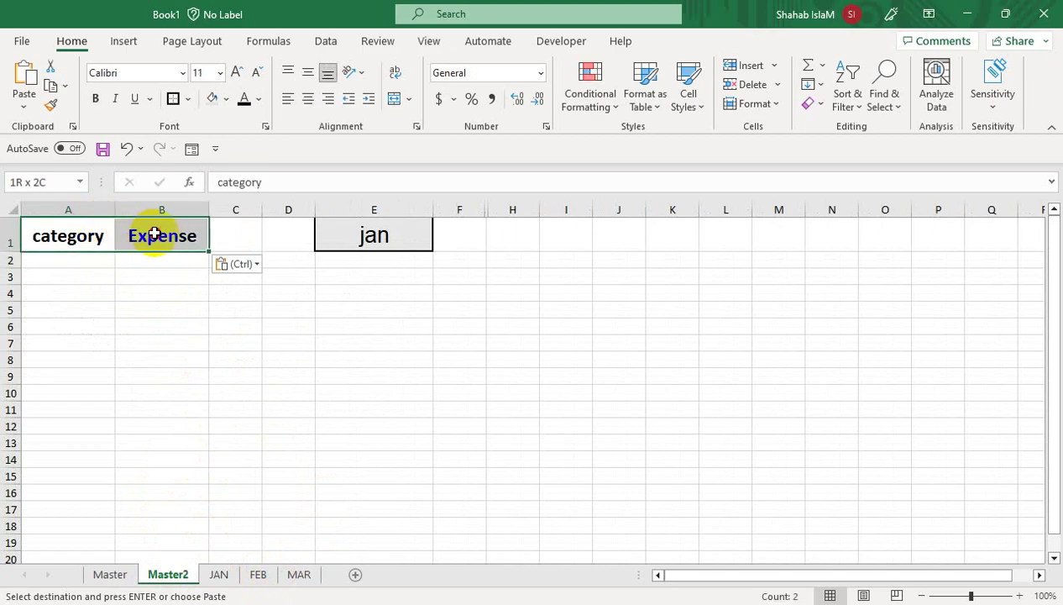
click(188, 98)
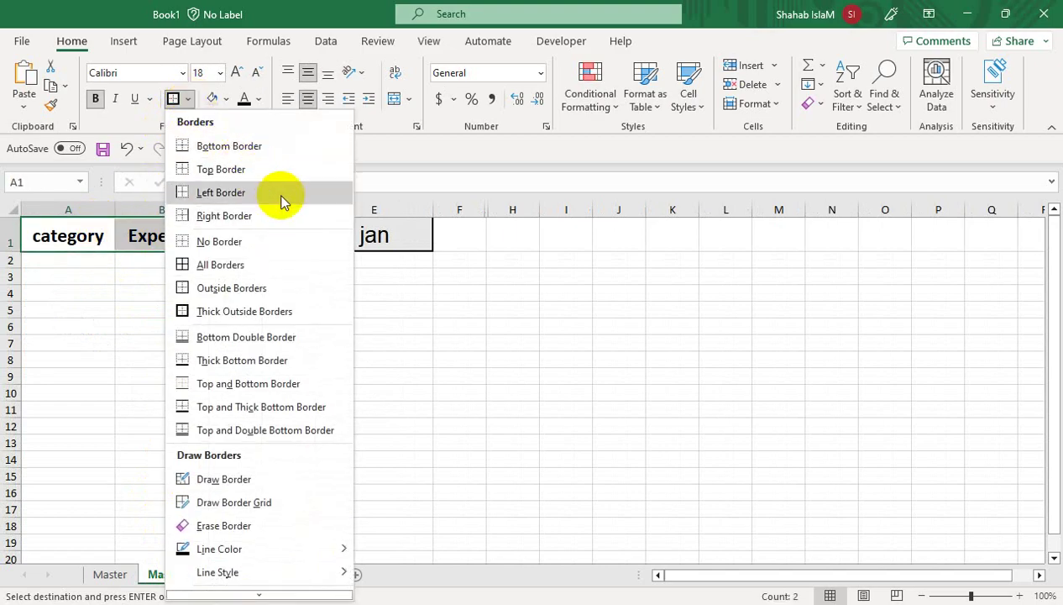
click(226, 98)
click(325, 255)
click(258, 100)
click(251, 170)
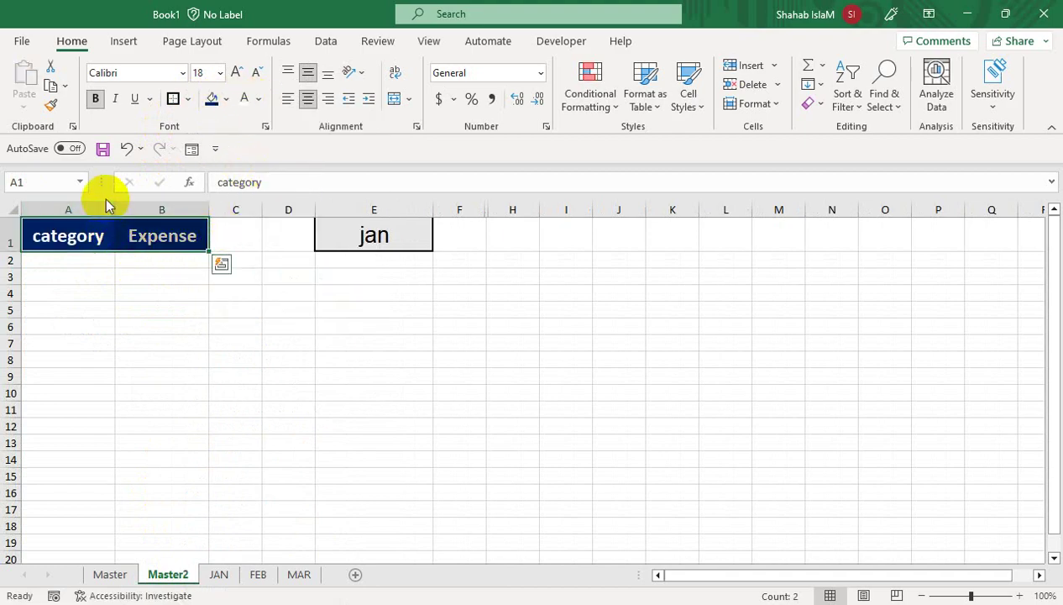
drag(118, 200, 136, 204)
- Start an OFFSET formula in cell A2 of Master2 with the absolute reference JAN!$A$2 and a row offset of 0
click(102, 263)
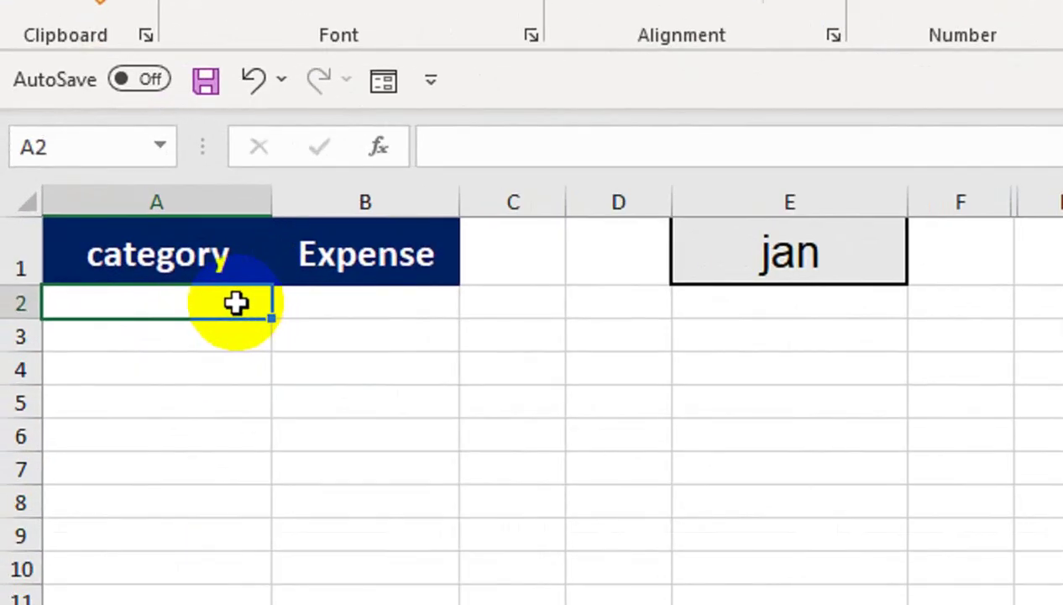
text(=of)
key(Tab)
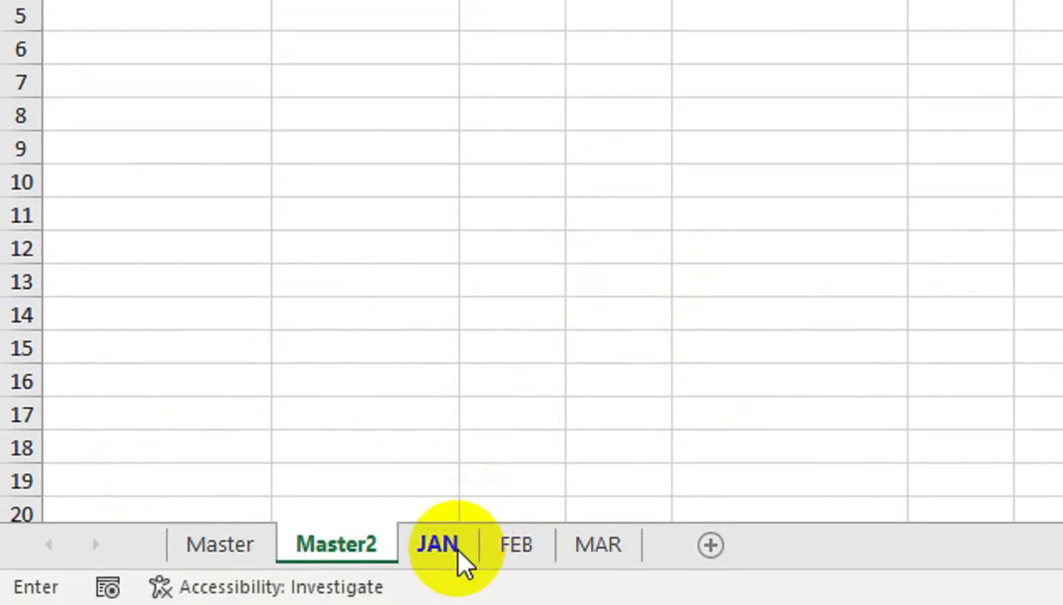
click(461, 556)
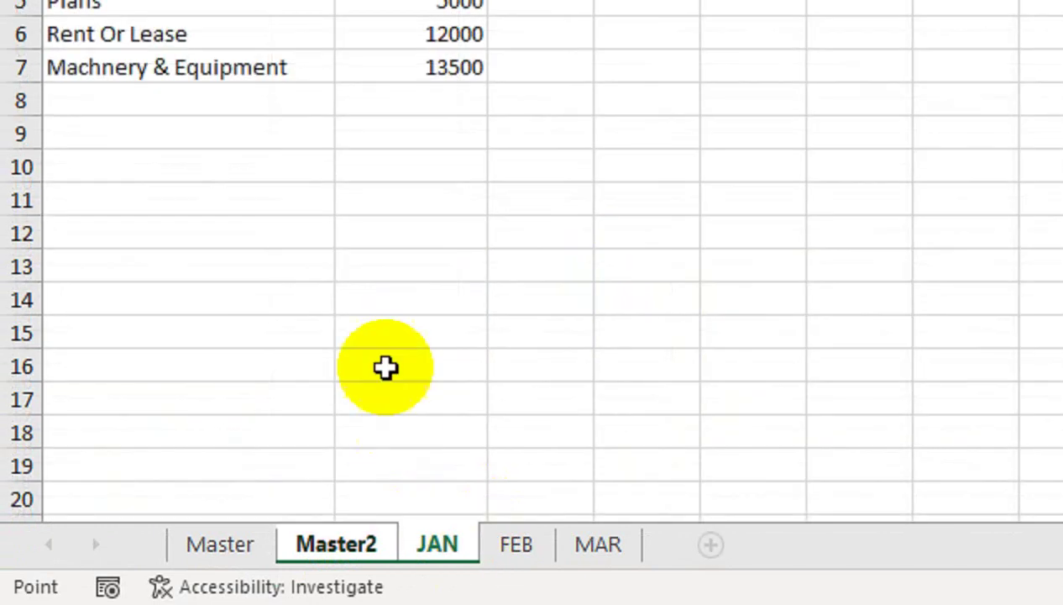
click(217, 122)
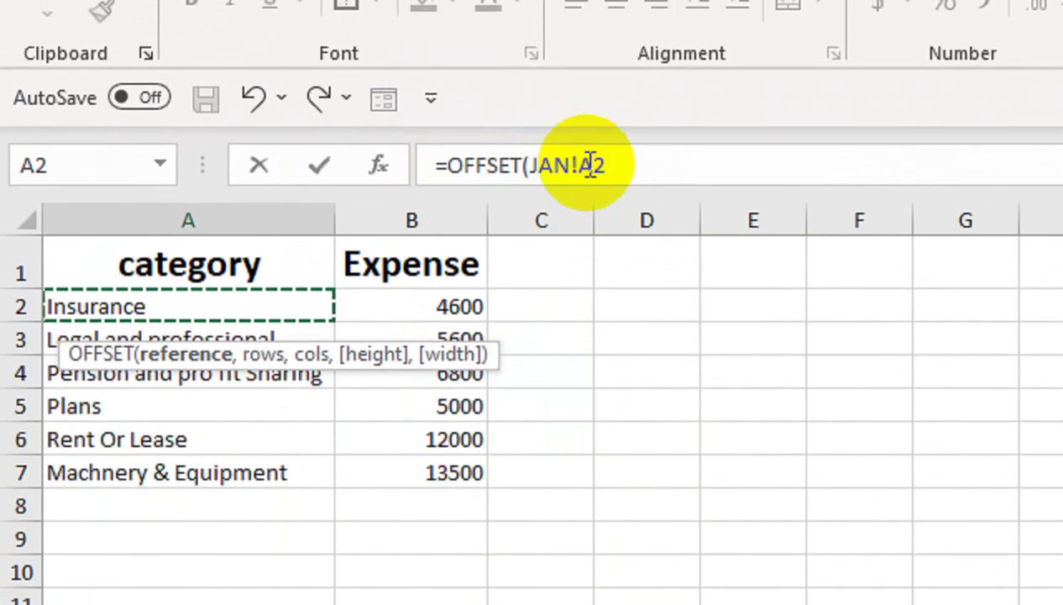
key(F4)
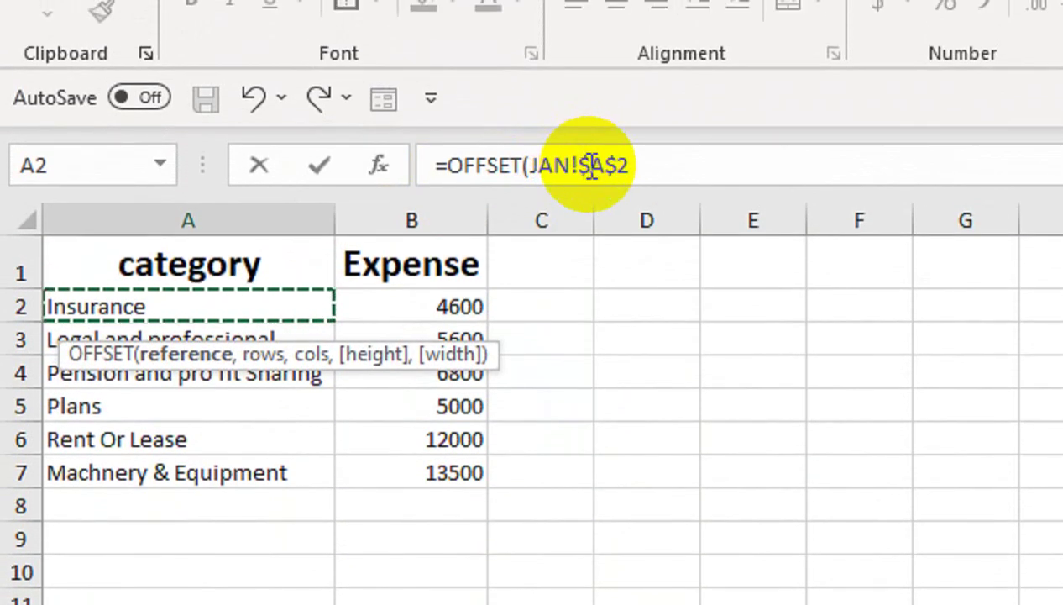
text(,)
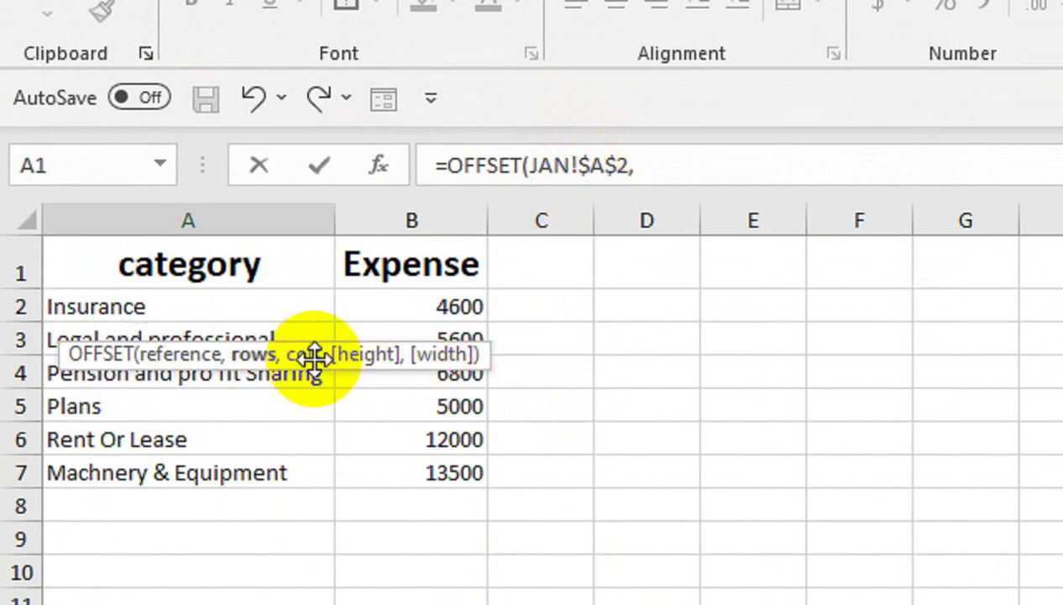
text(0)
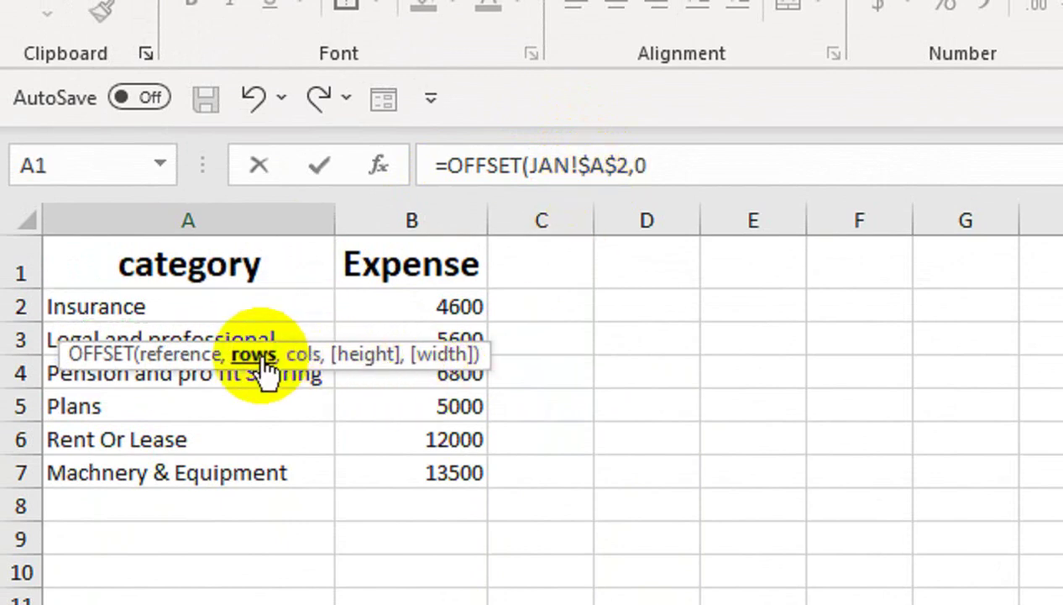
text(,)
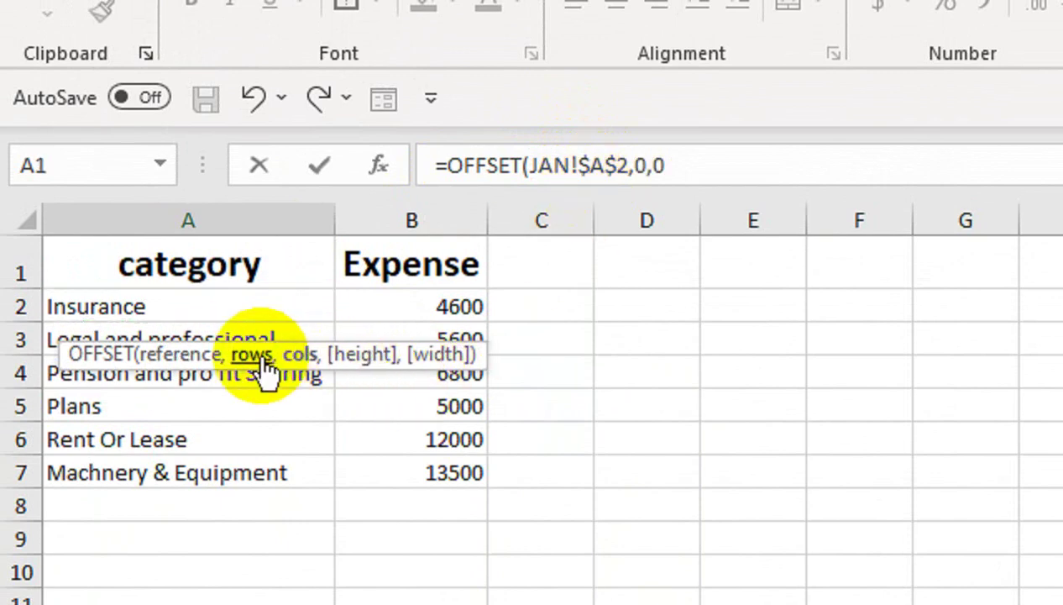
- Complete the OFFSET formula with column offset 0, height COUNTIF(JAN!$A$2:$A$16,"<>0") and width 2
text(0,countif)
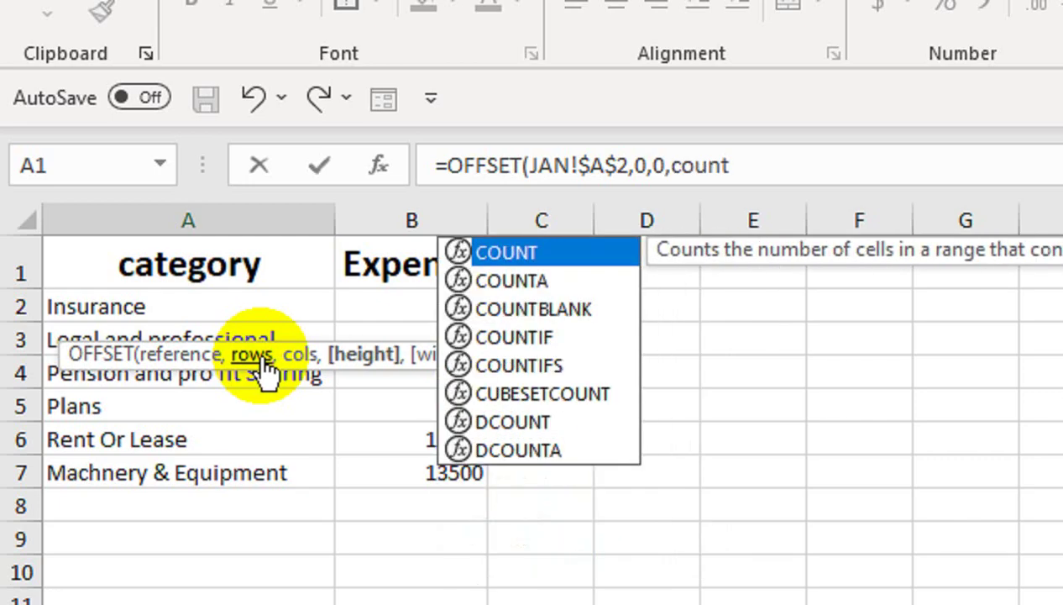
key(Tab)
drag(154, 301, 140, 454)
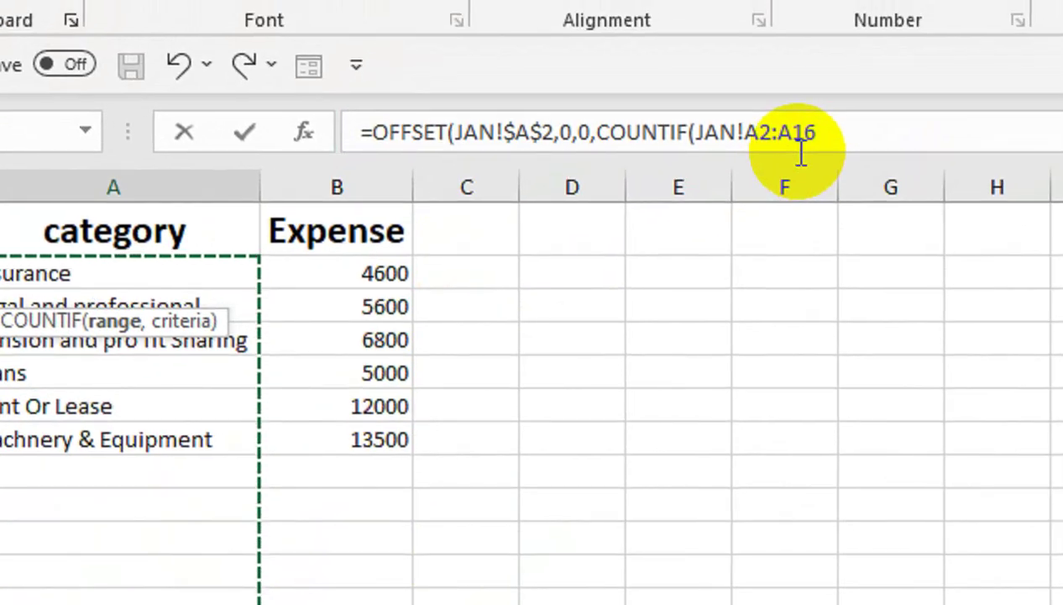
key(F4)
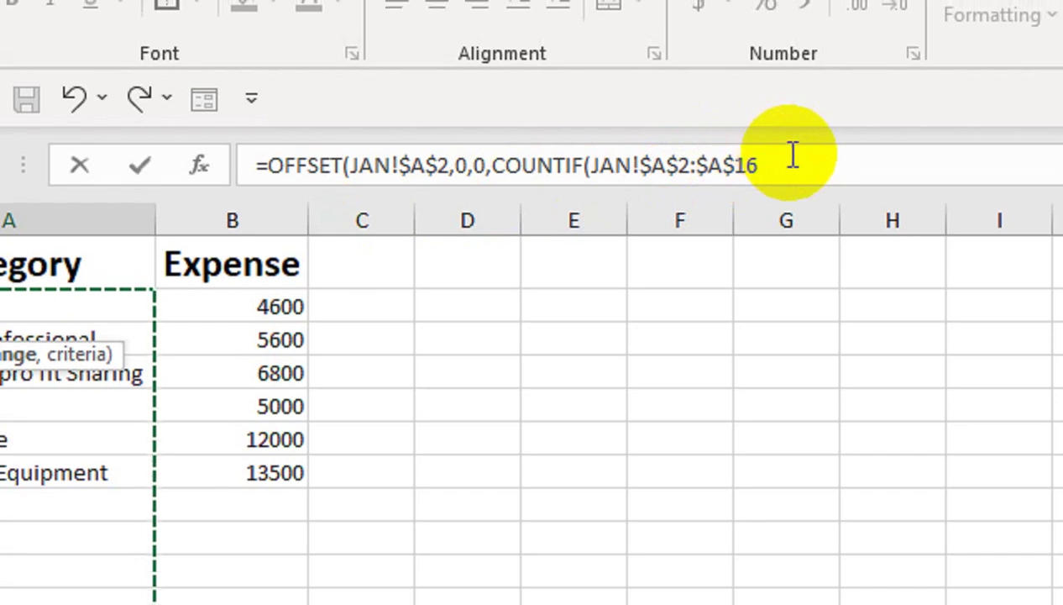
text(,"<>0)
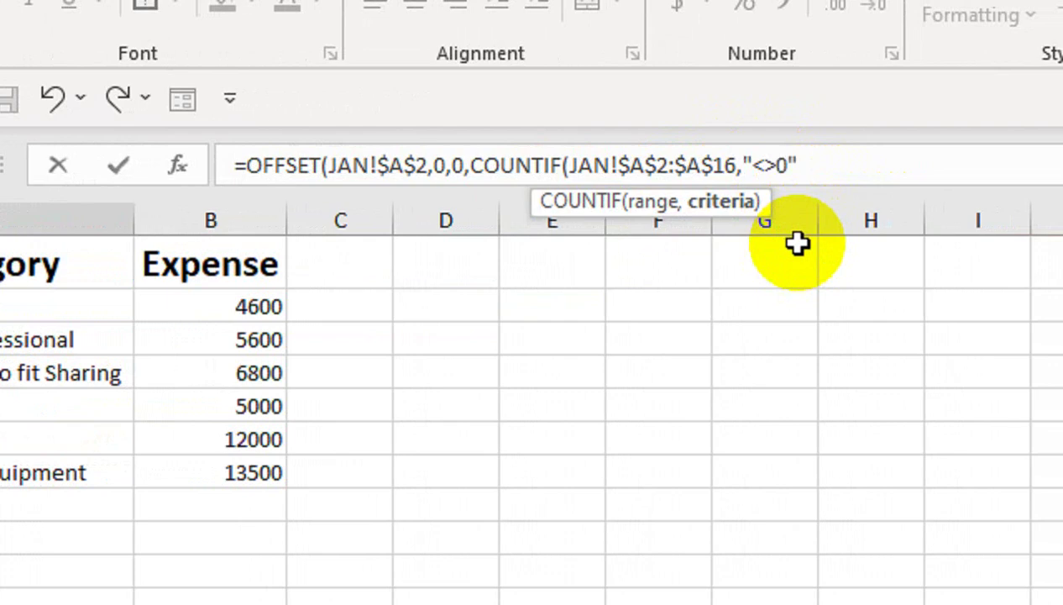
text(),2)
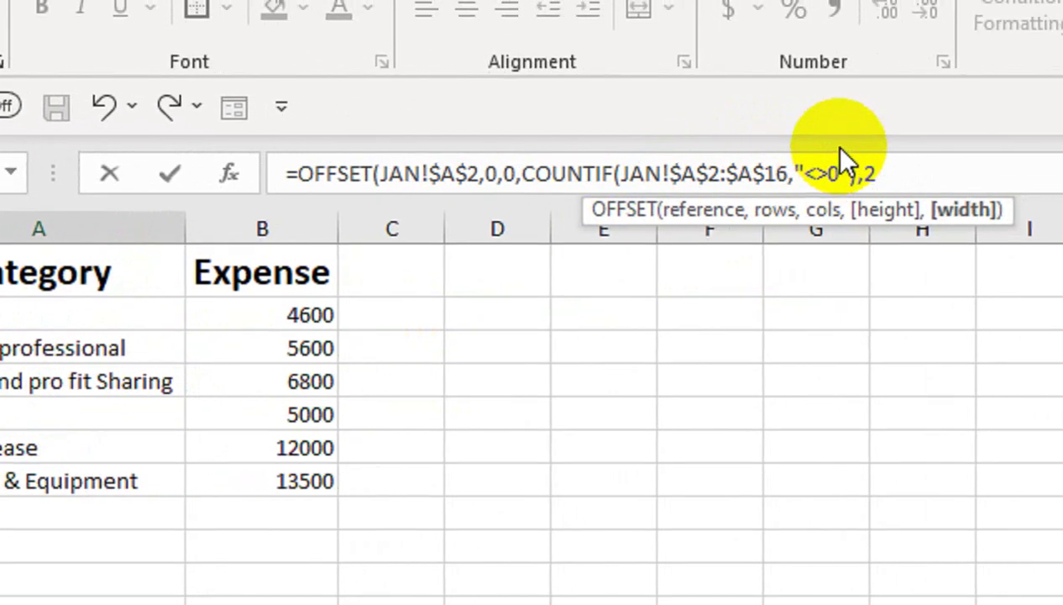
text())
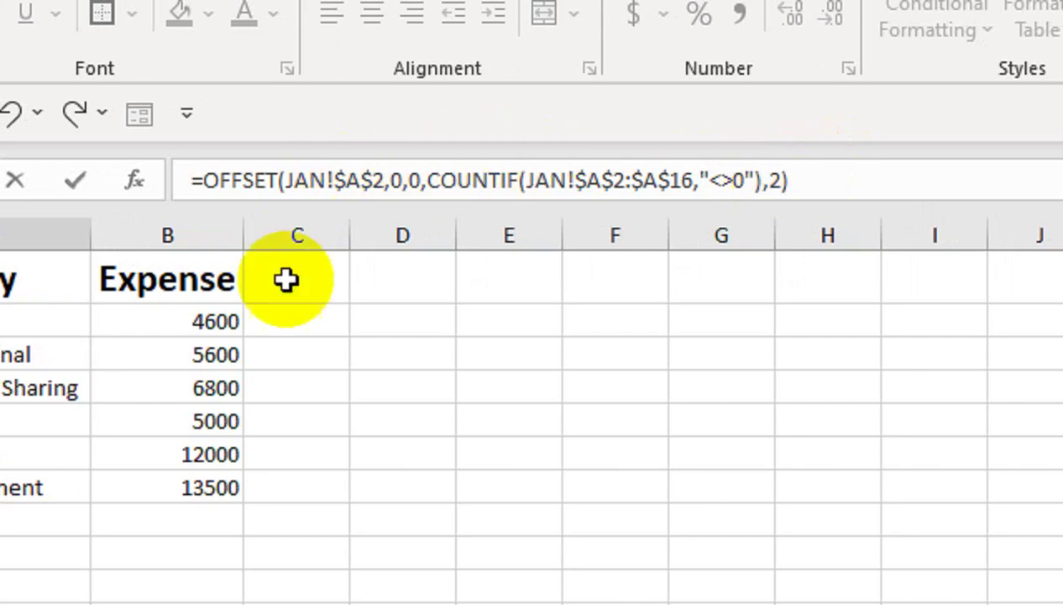
key(Down)
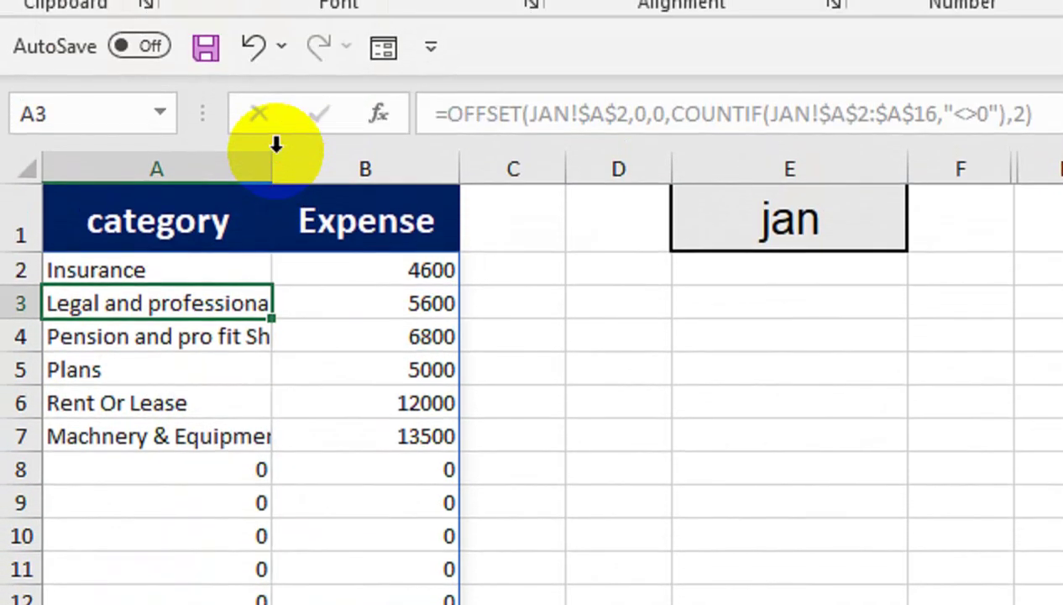
- Fit column A to its contents and review the OFFSET formula in cell A2
double_click(271, 63)
click(260, 163)
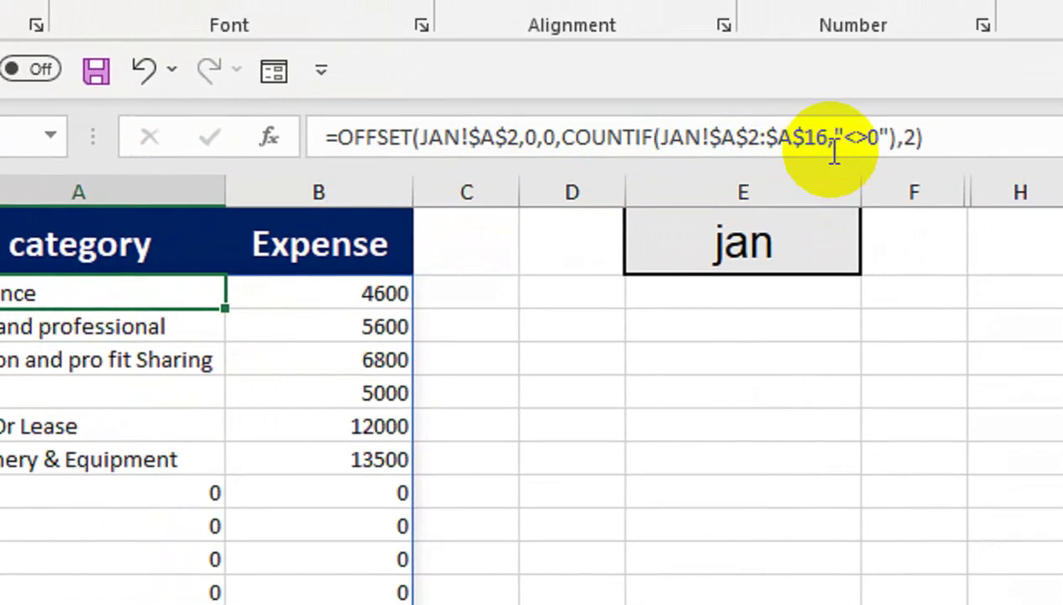
click(916, 212)
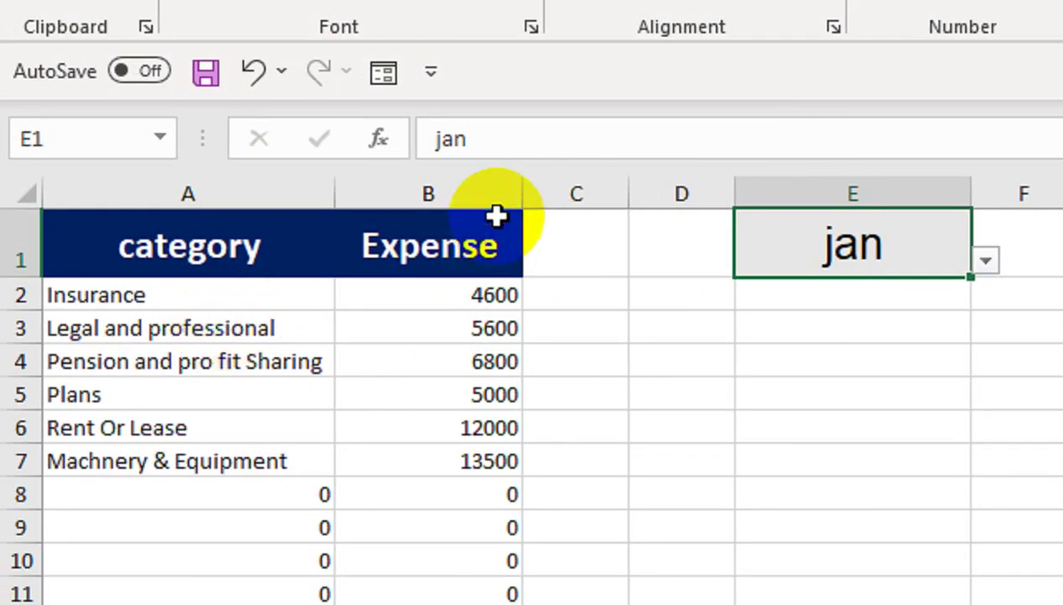
click(319, 292)
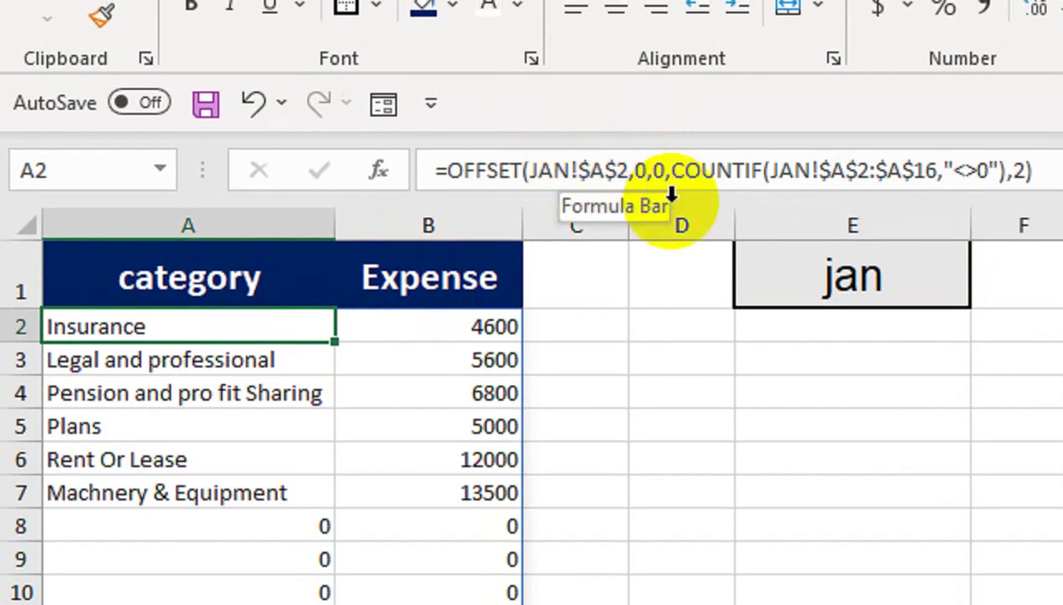
- Choose feb from the month list in E1 and compare the Master2 table with the FEB and MAR sheets
click(797, 252)
click(979, 292)
click(887, 340)
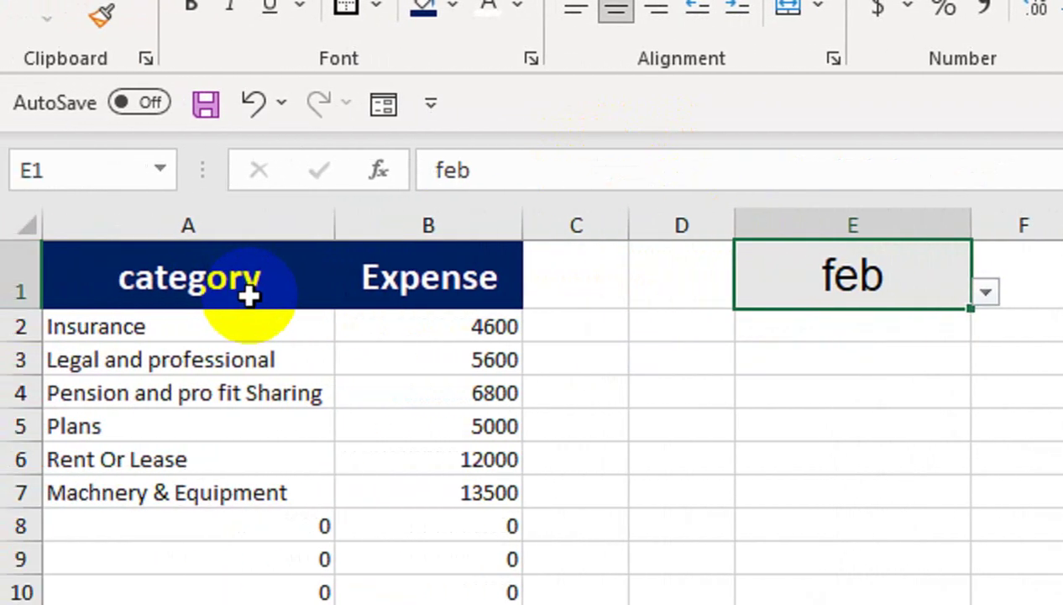
click(242, 331)
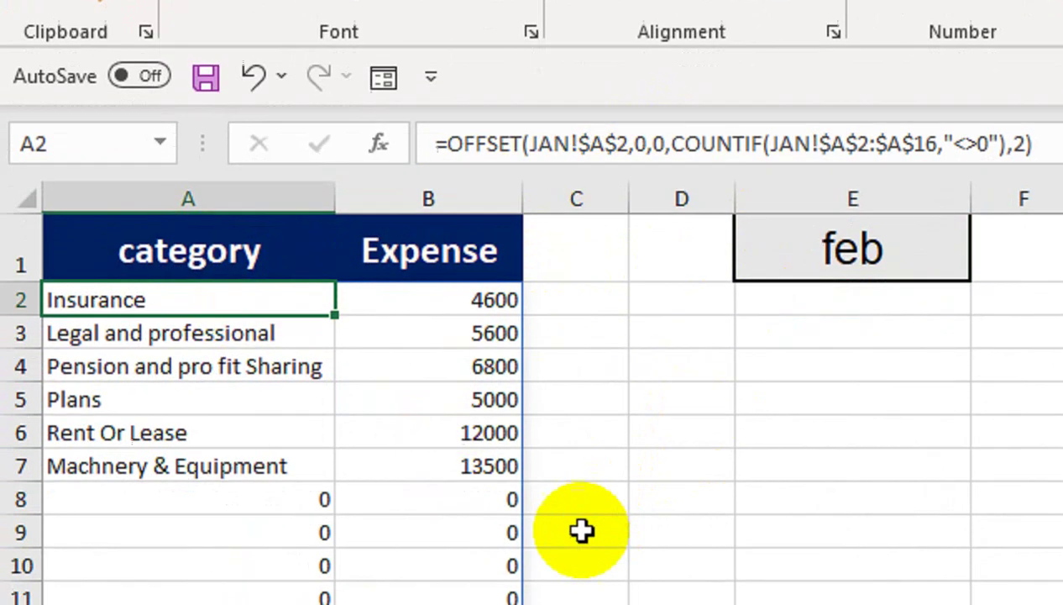
click(517, 538)
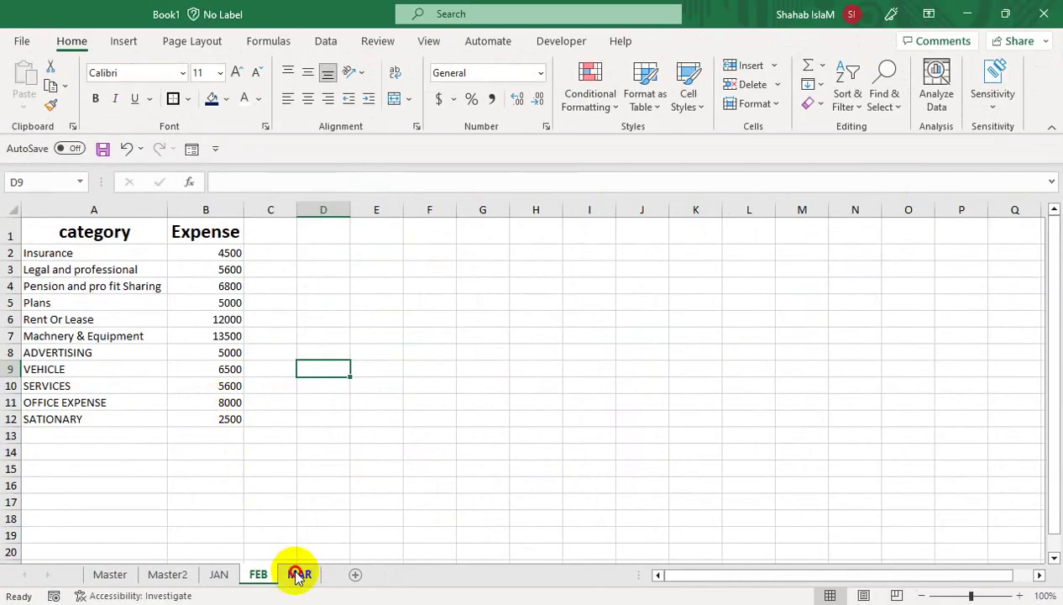
click(297, 573)
click(164, 576)
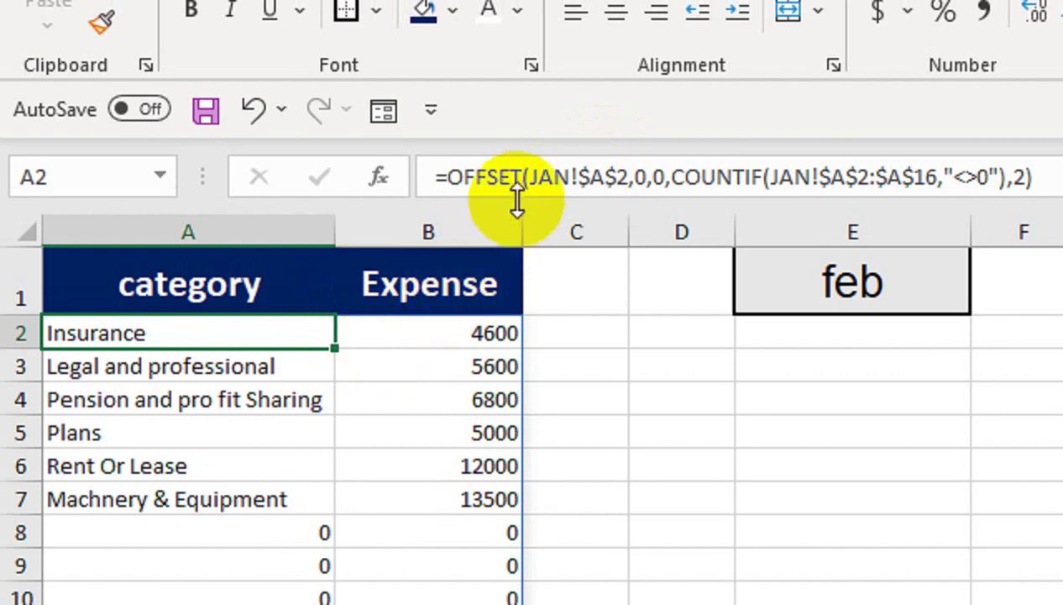
- Insert INDIRECT around the start of the JAN!$A$2 reference in A2's OFFSET formula, opening its text with "'"
click(531, 179)
text(indi)
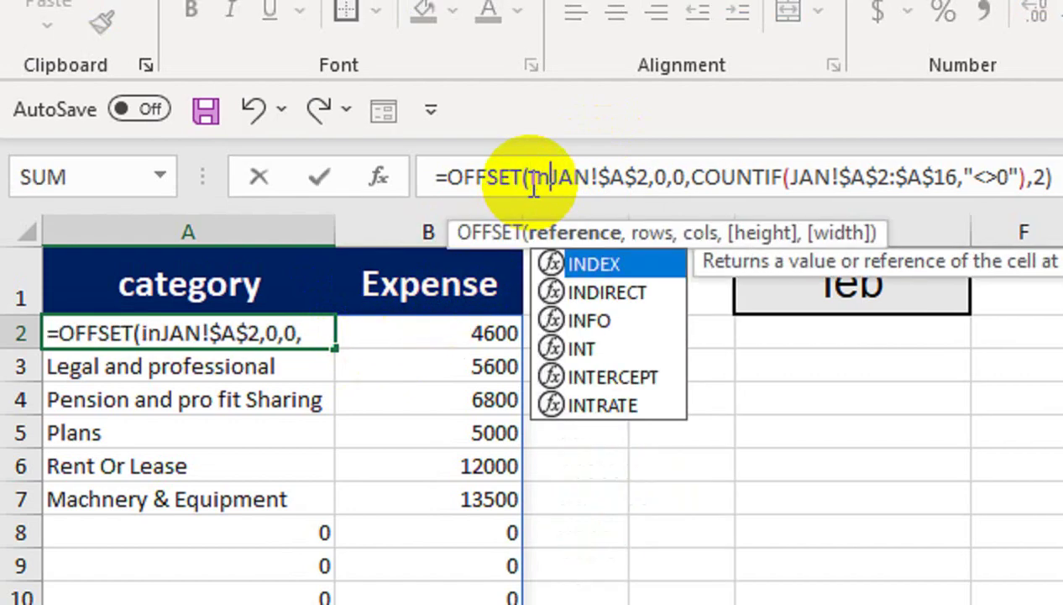
key(Tab)
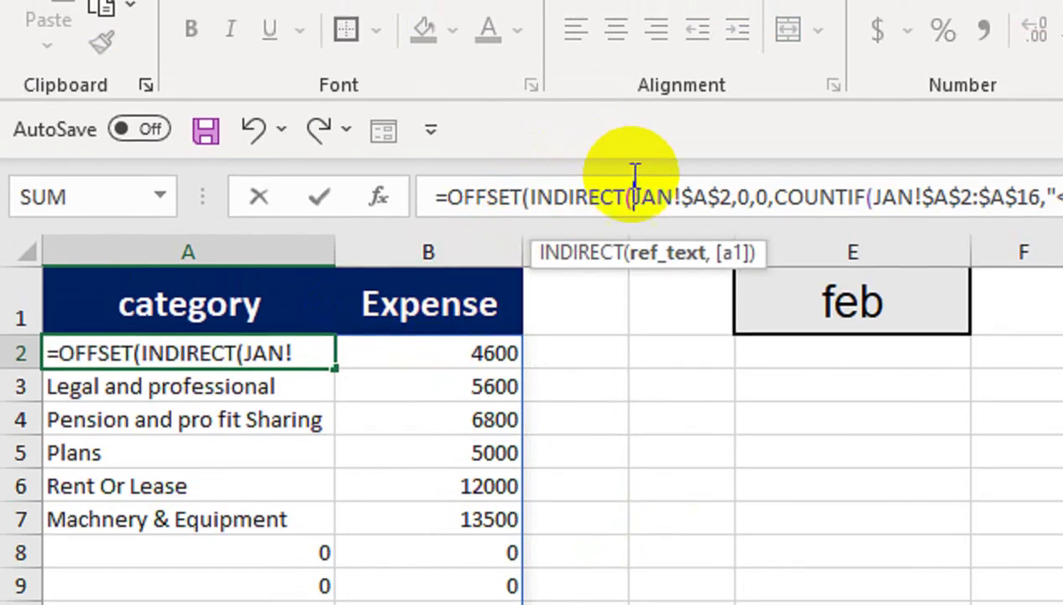
text(")
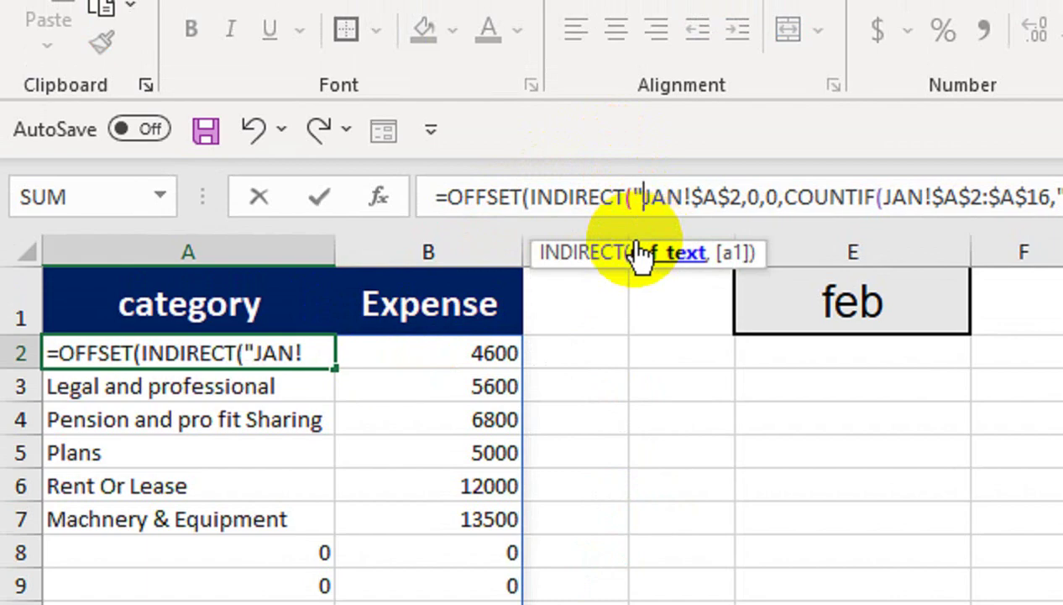
text(')
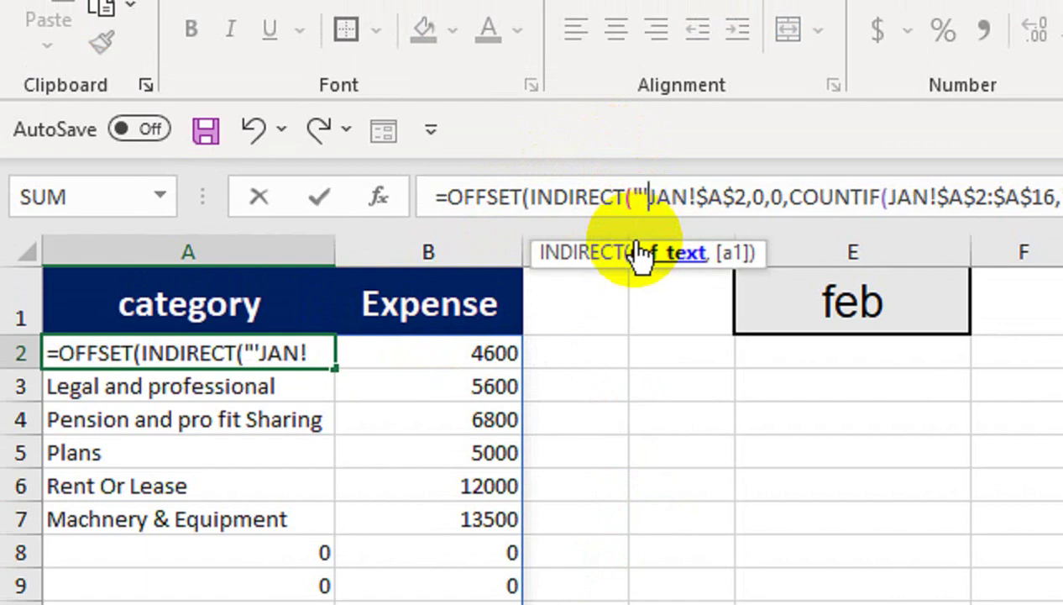
text(")
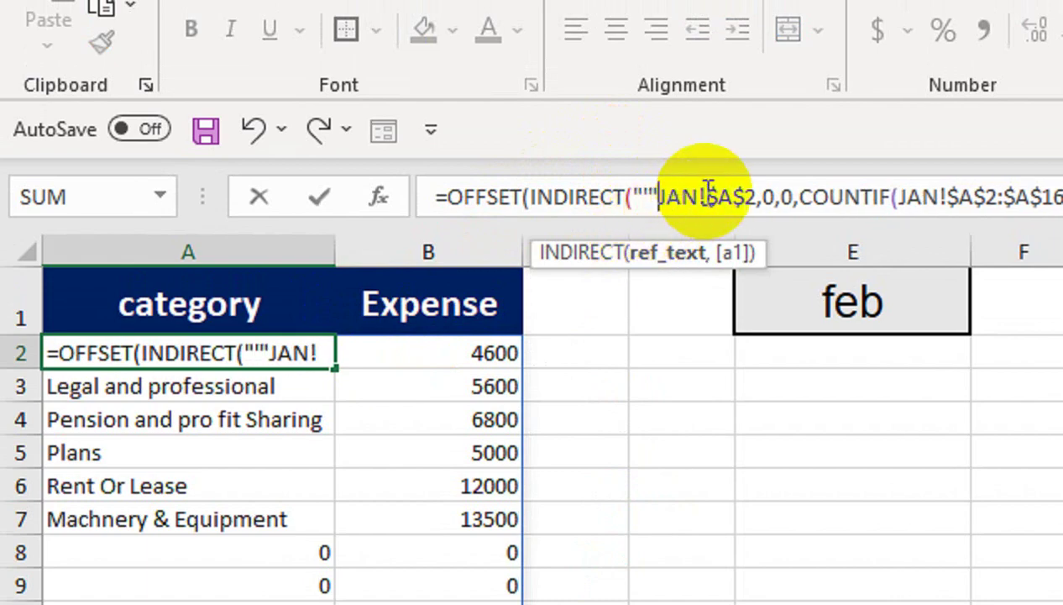
- Replace the sheet name JAN inside INDIRECT with a link to the month cell, written as &E1&"'!
drag(699, 196, 669, 200)
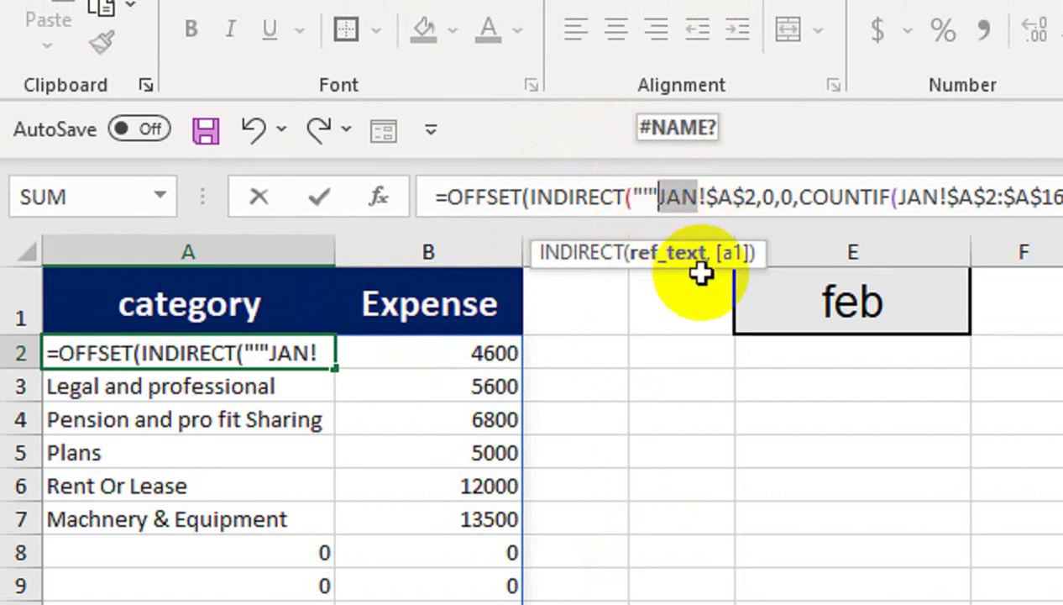
click(797, 301)
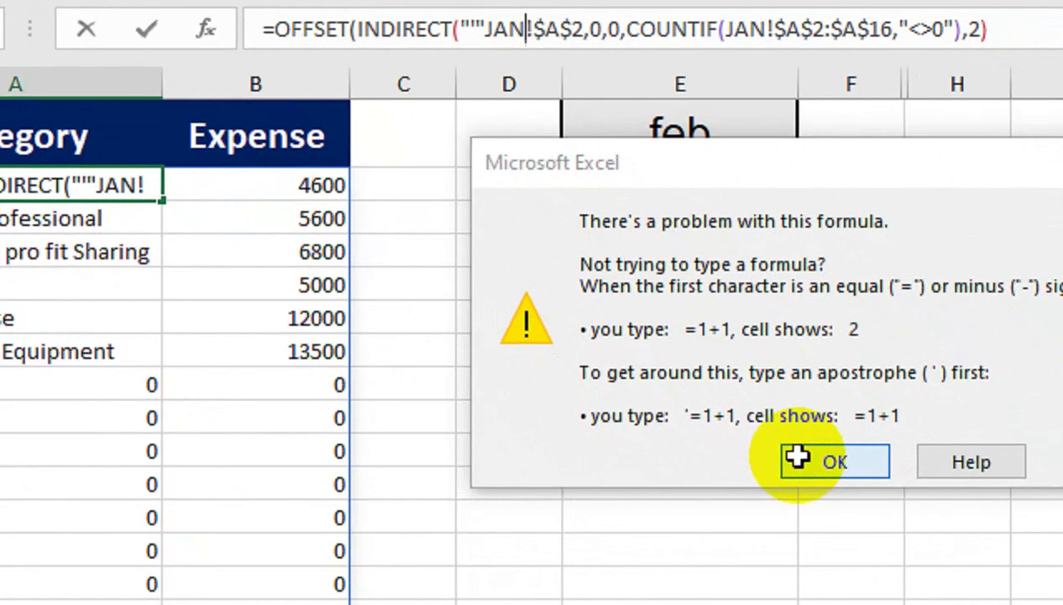
click(794, 590)
click(529, 66)
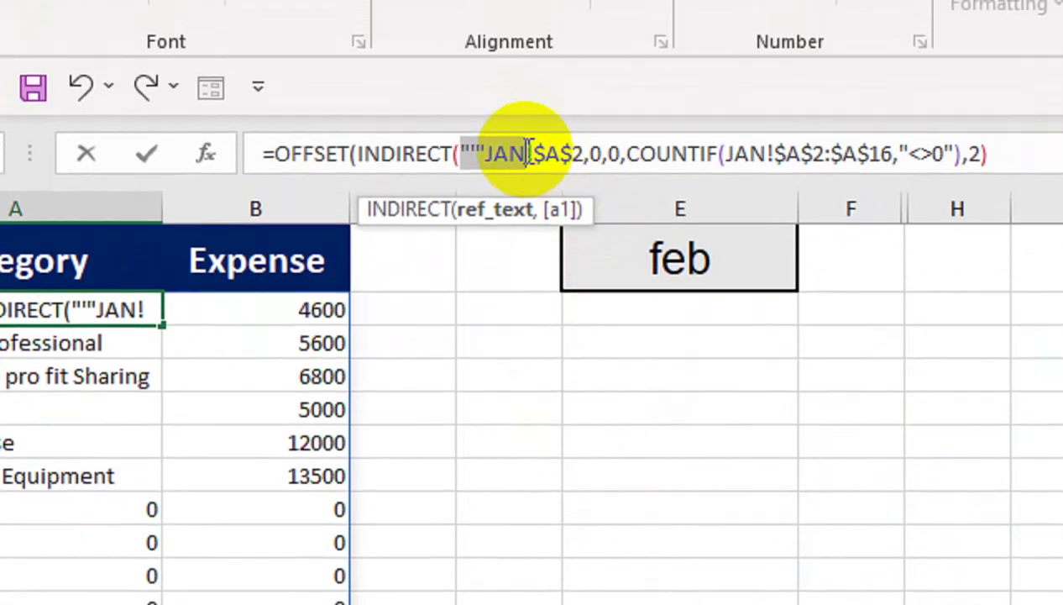
key(BackSpace)
key(BackSpace)
key(BackSpace)
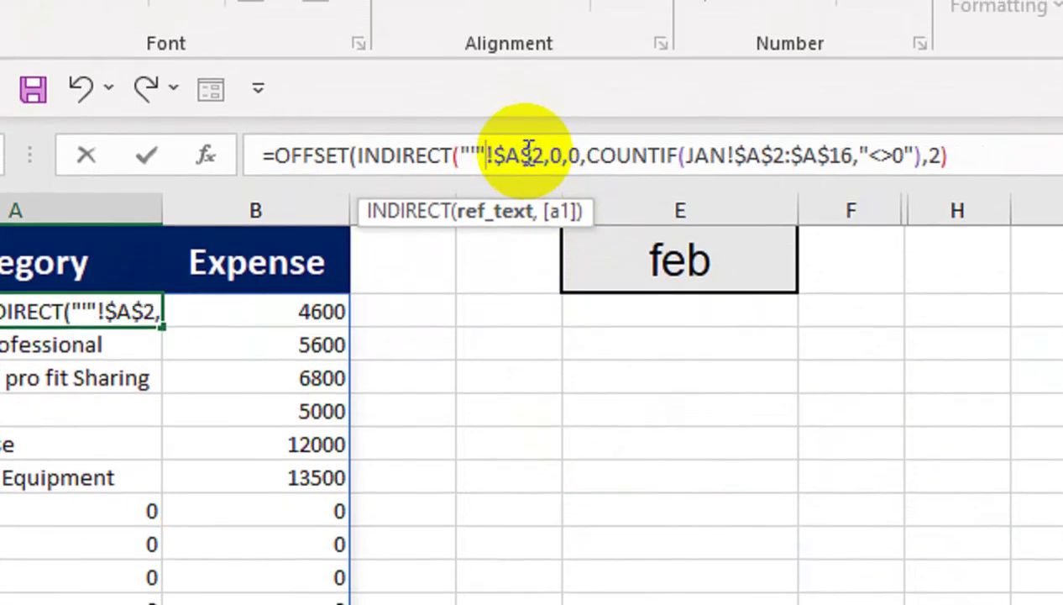
text(&)
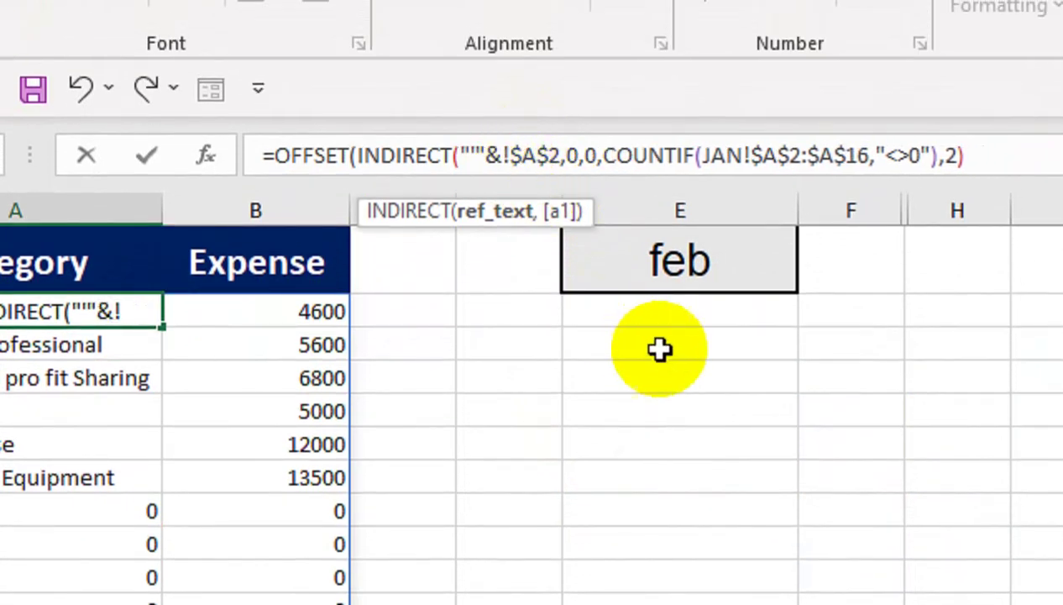
click(678, 262)
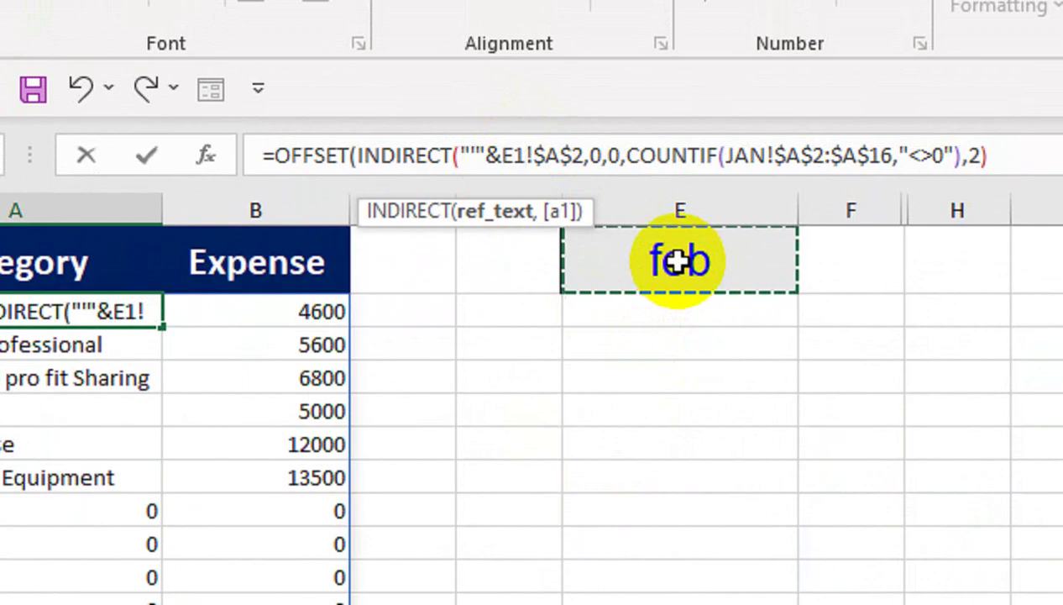
text(&)
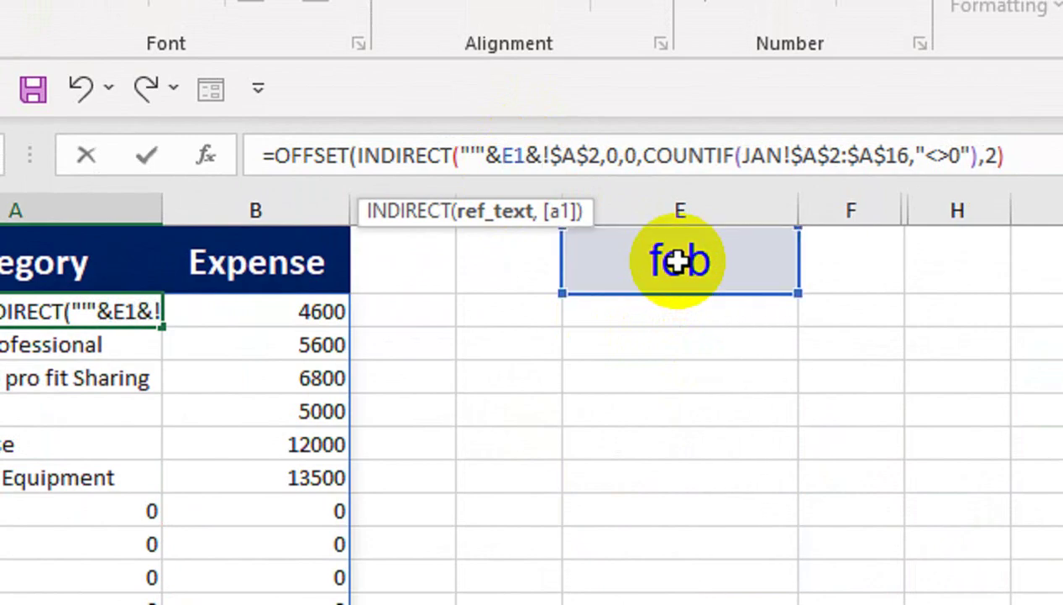
text(")
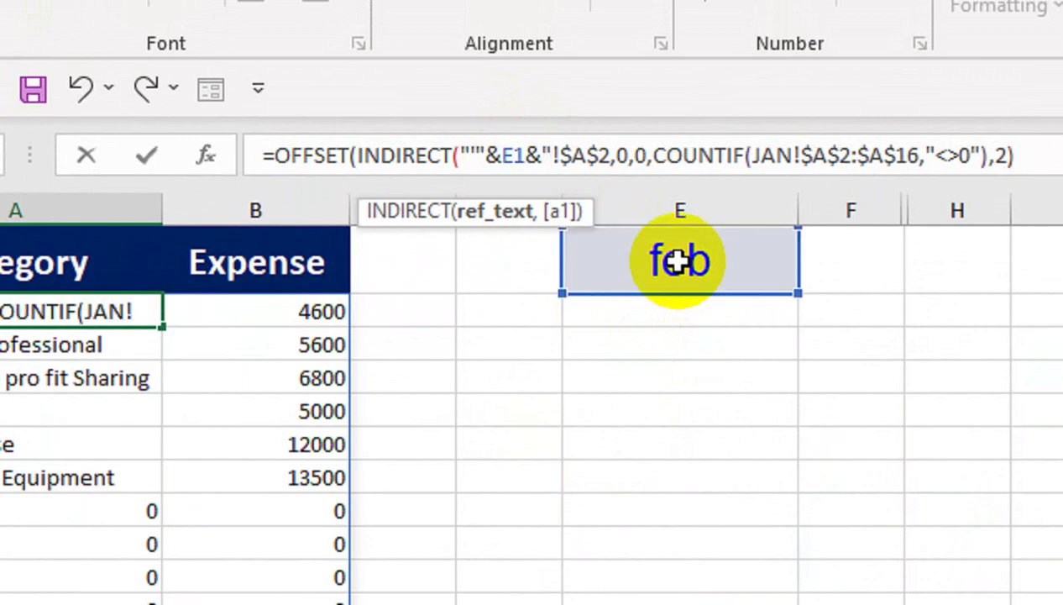
text('!)
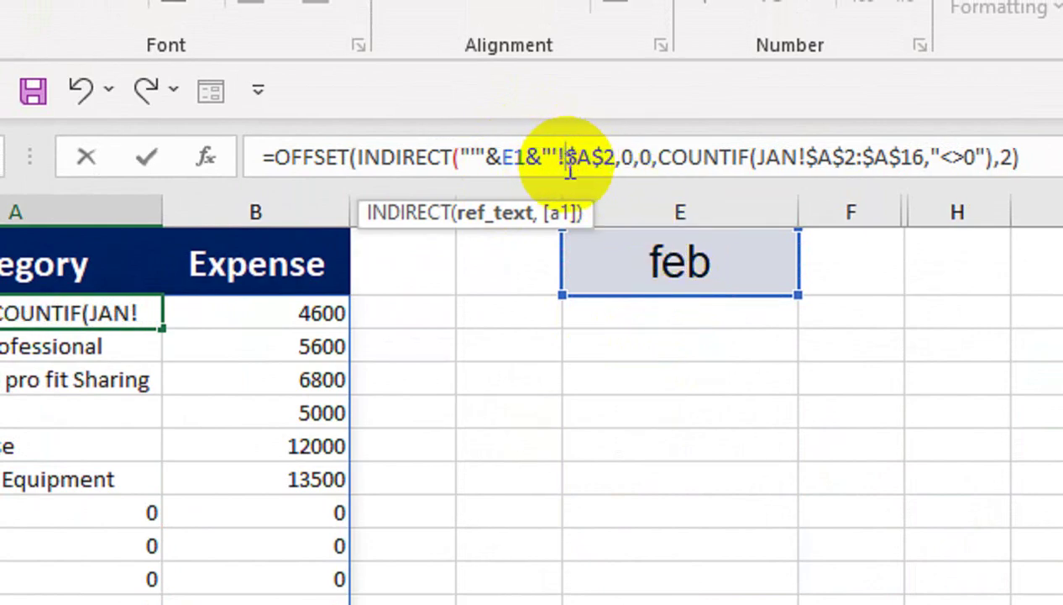
- Close the quoted sheet separator, enclose $A$2 in quotation marks and close the INDIRECT function's parenthesis
text(")
click(623, 161)
text(")
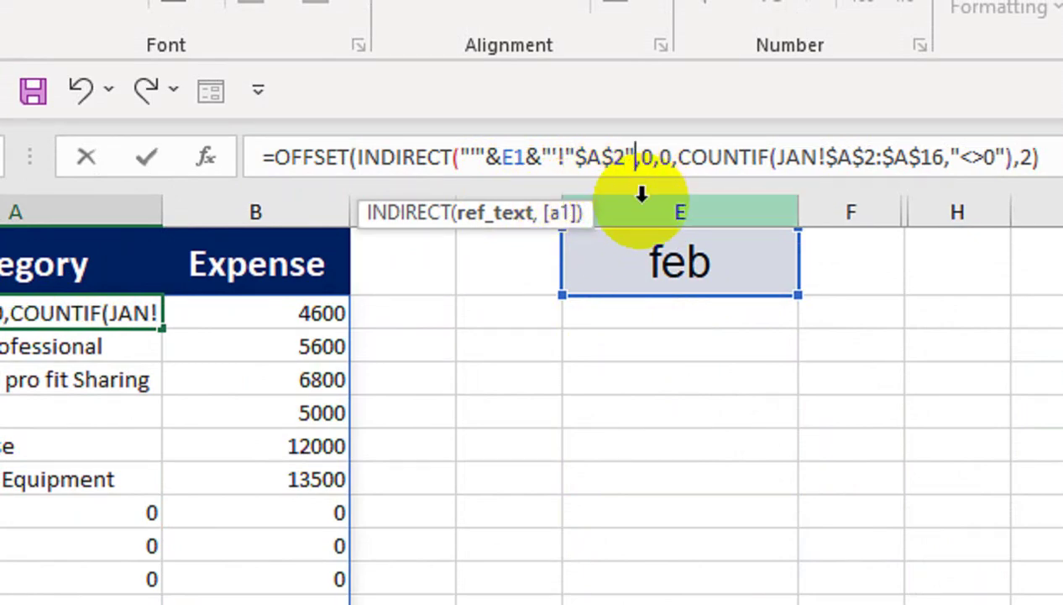
text())
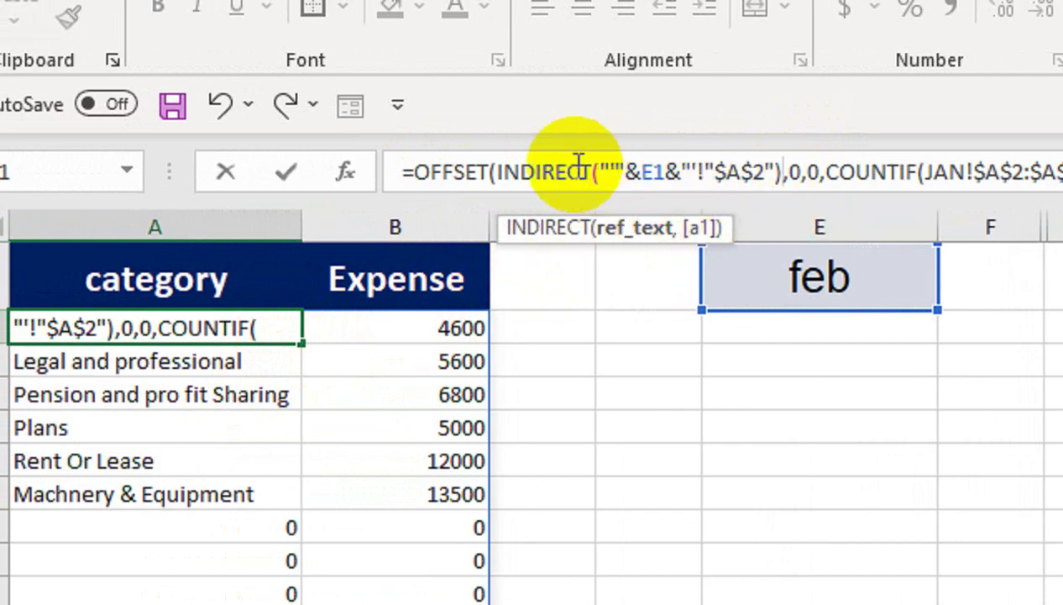
- Make the E1 reference inside INDIRECT absolute as $E$1 and try to enter the formula
click(656, 168)
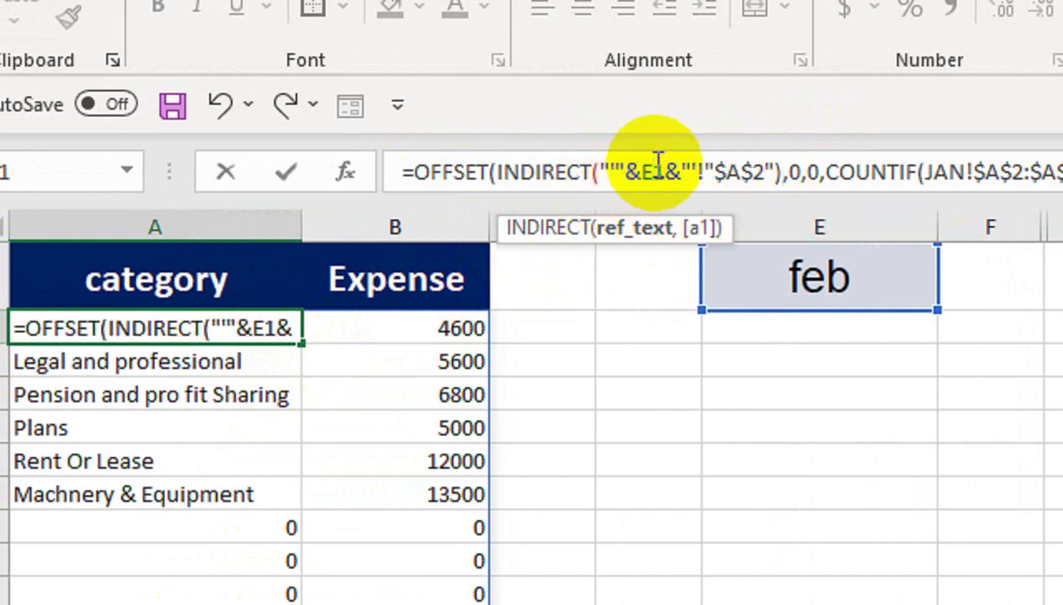
key(F4)
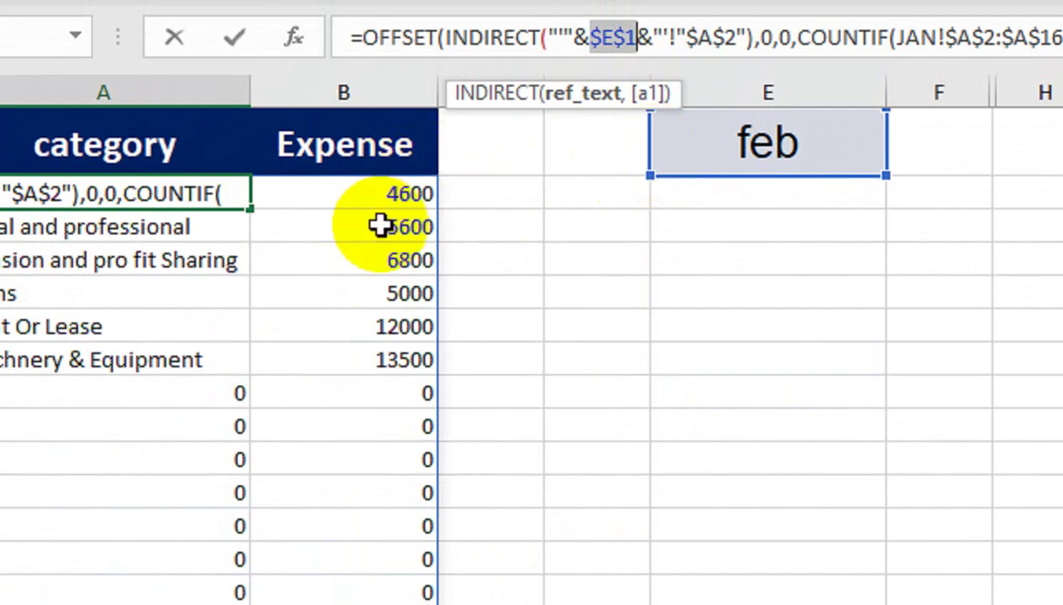
key(Return)
key(Return)
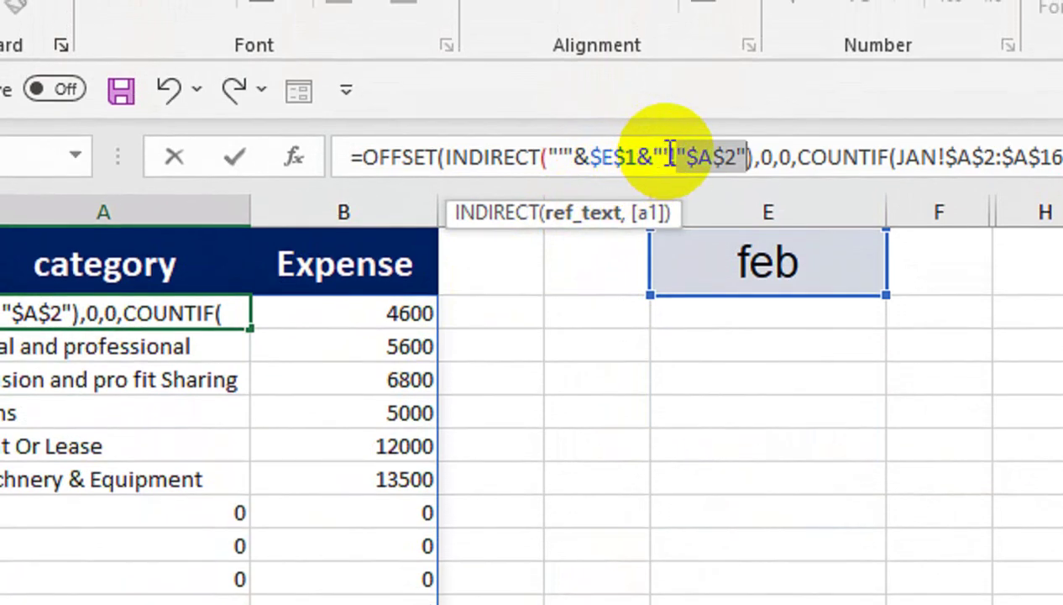
- Correct the INDIRECT text to "'"&$E$1&"'!"&"$A$2" and enter the OFFSET formula in A2
click(670, 156)
text(!)
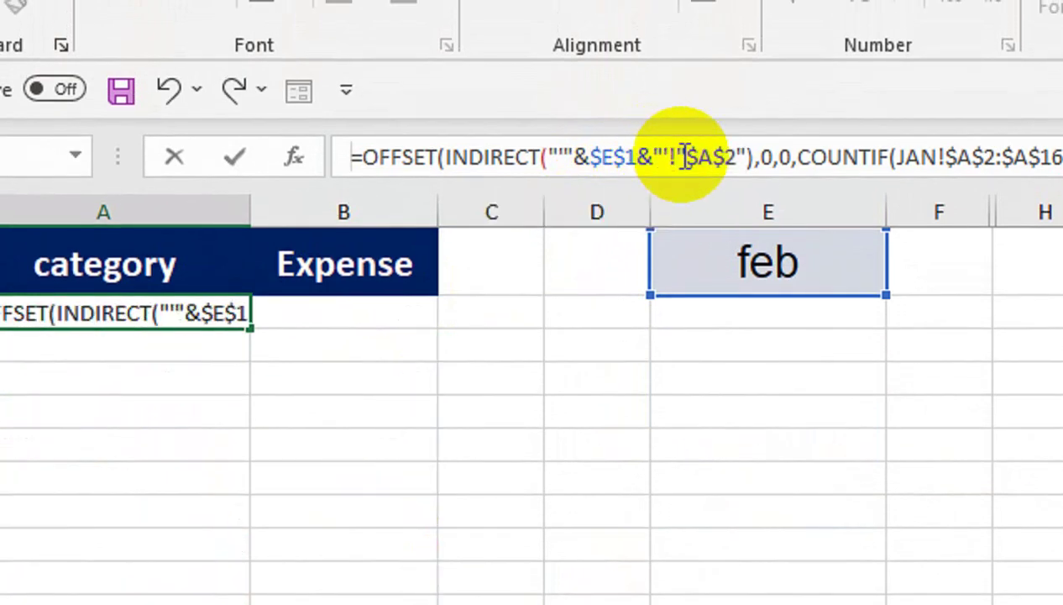
click(679, 157)
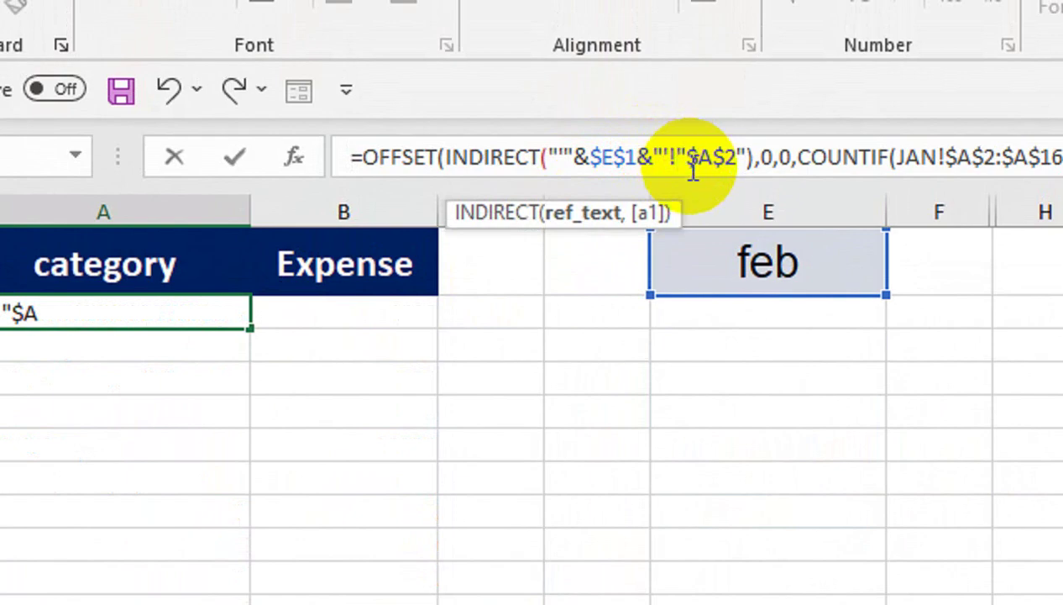
text(&)
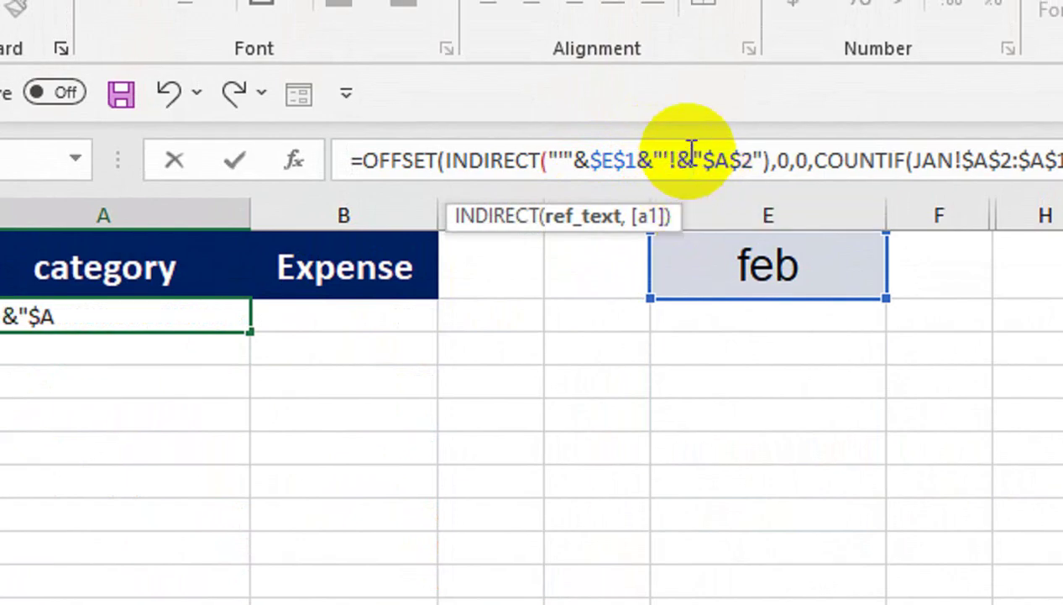
key(Return)
key(Return)
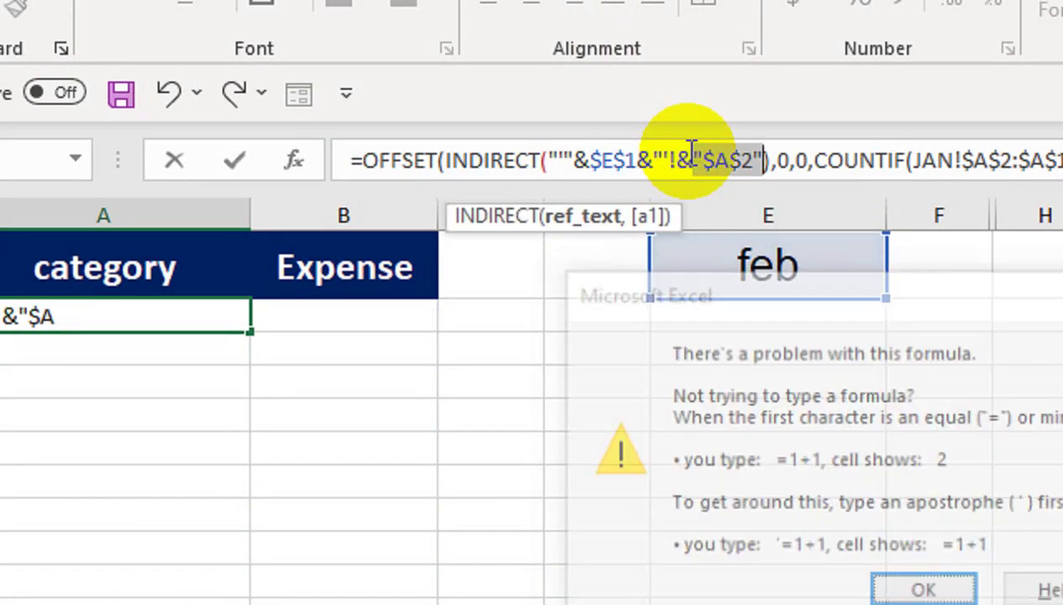
click(714, 158)
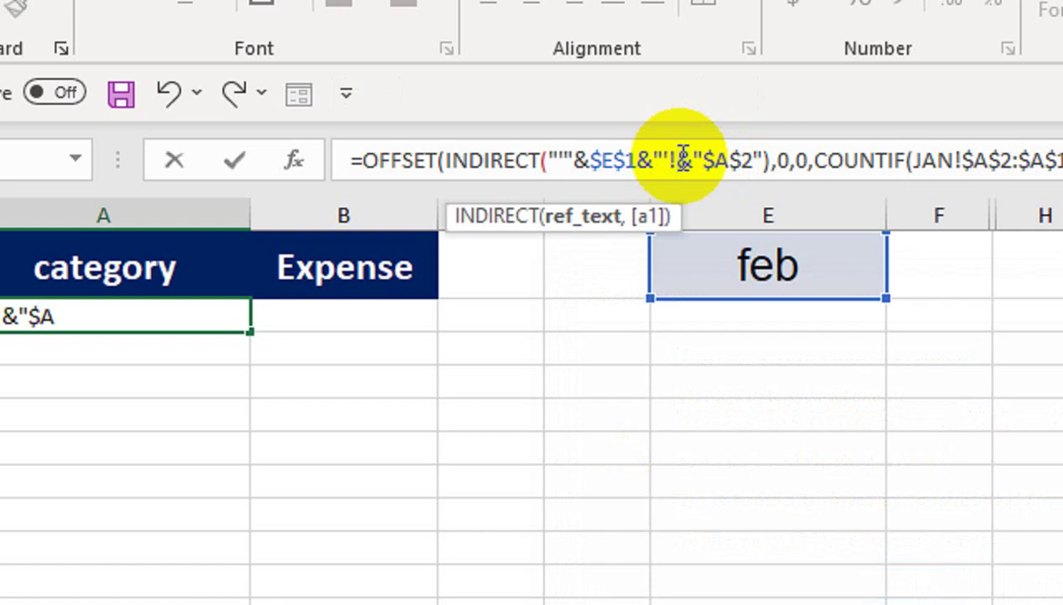
click(682, 158)
text(")
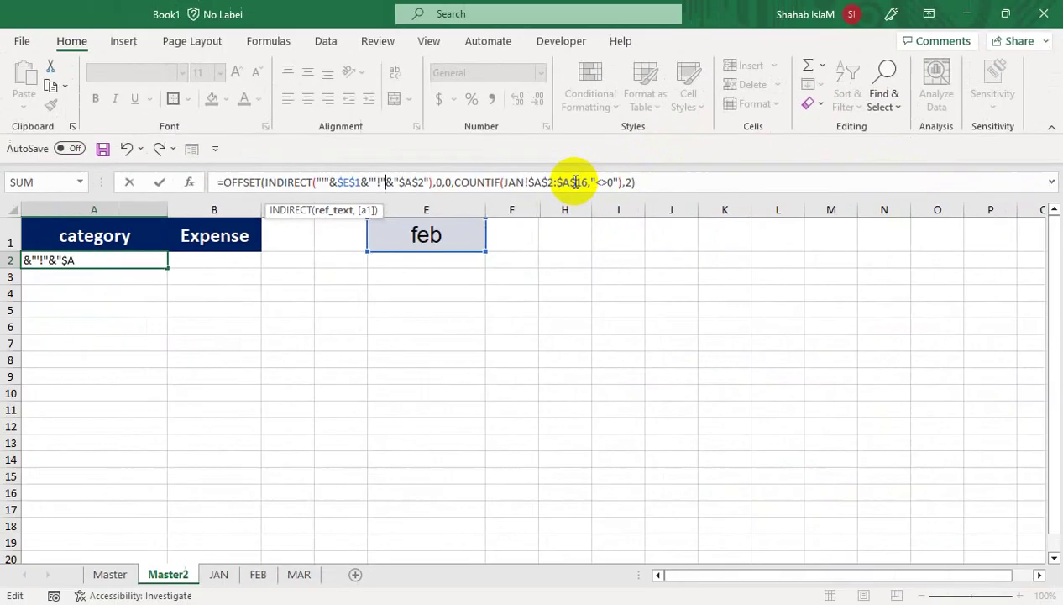
key(Return)
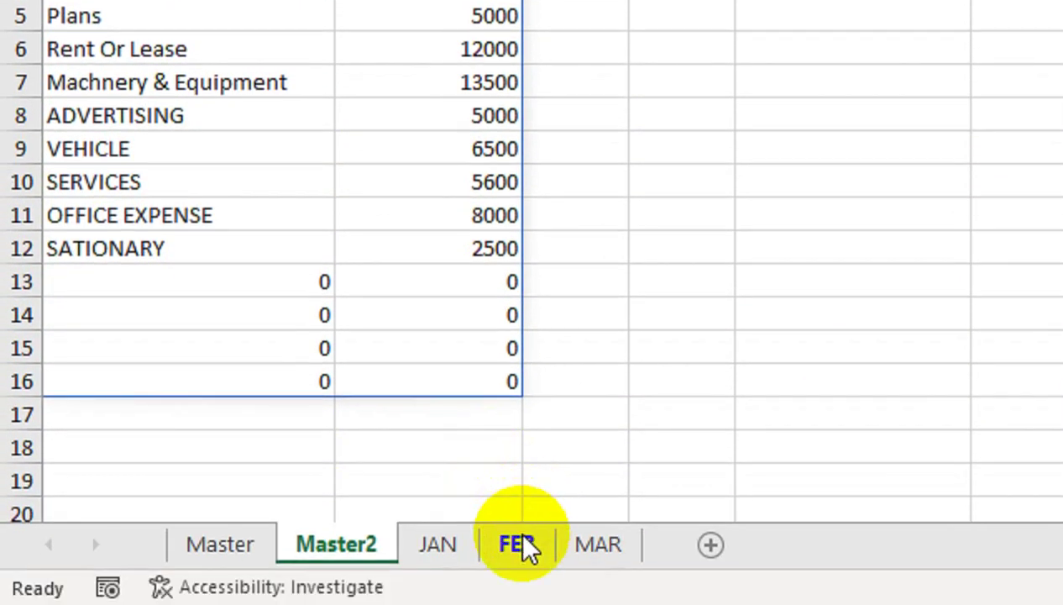
- Compare the Master2 results with the FEB and JAN expense tables and look at the Master sheet
click(521, 546)
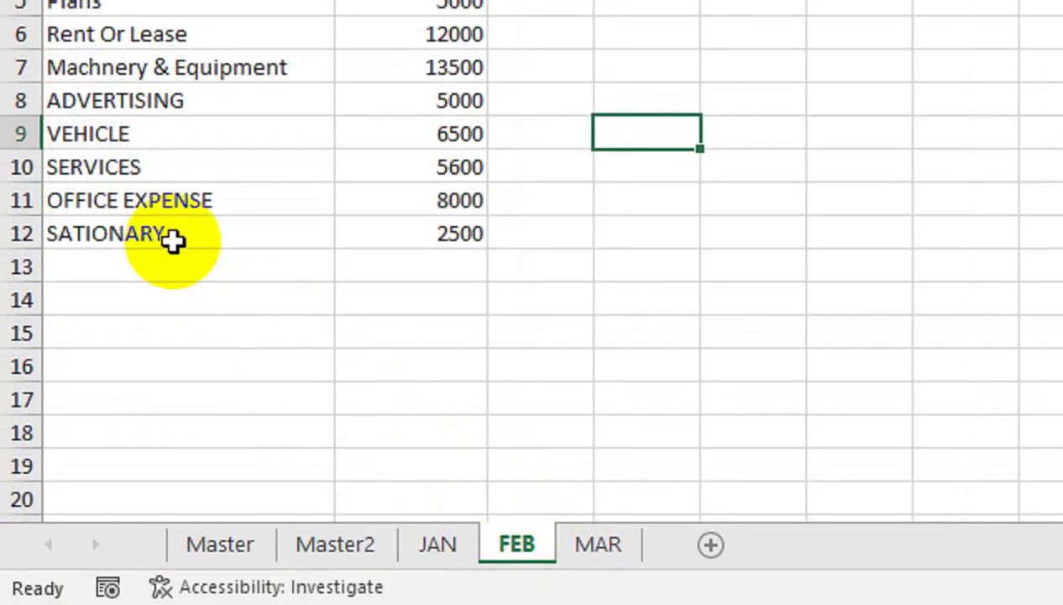
click(438, 544)
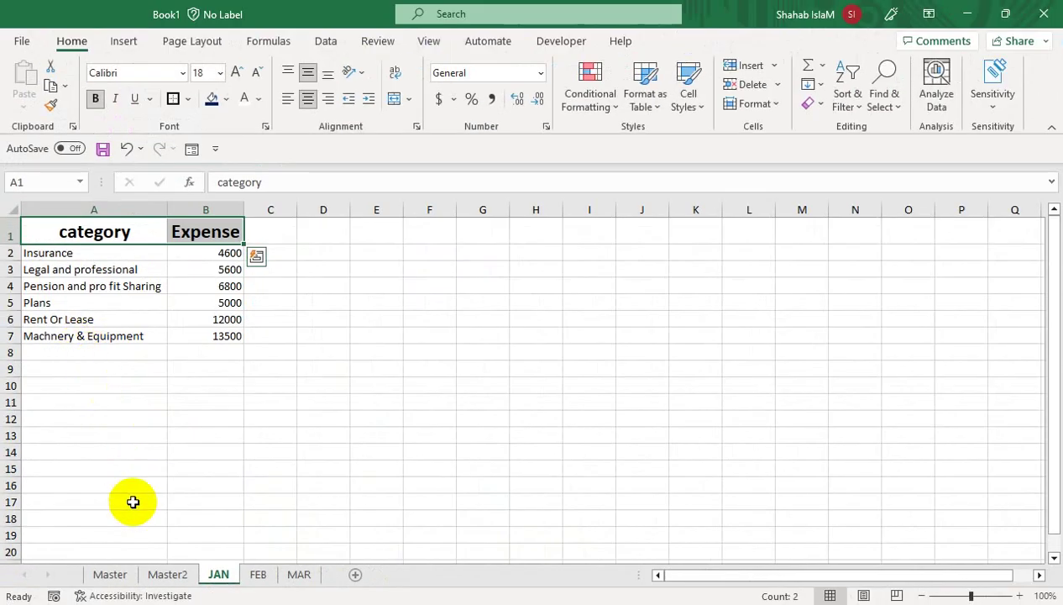
click(133, 575)
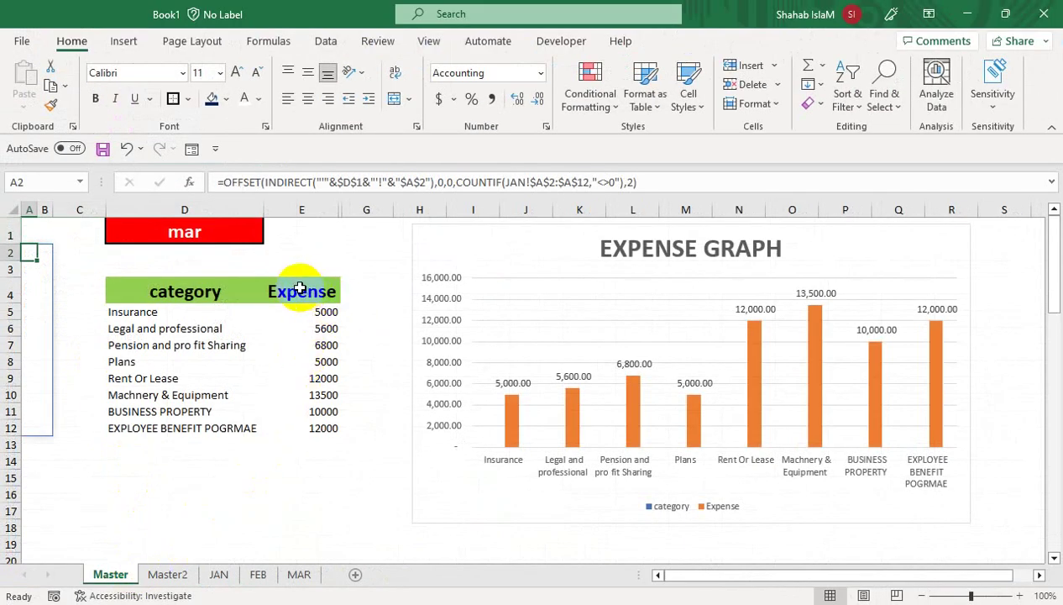
- Return to Master2 and choose jan from the month list in E1 to test the formula
click(178, 575)
click(429, 237)
click(494, 245)
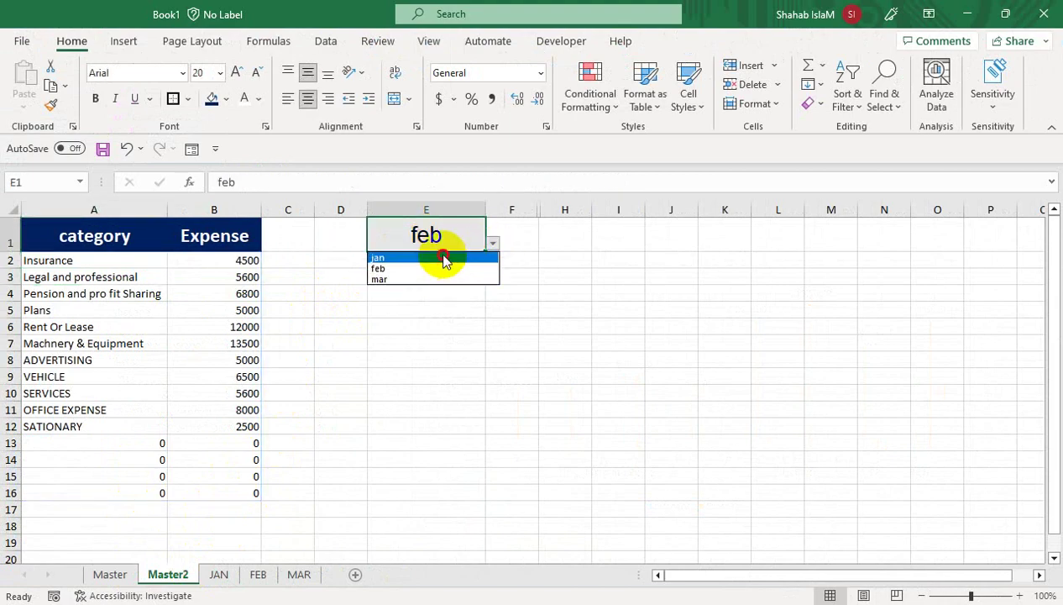
click(445, 258)
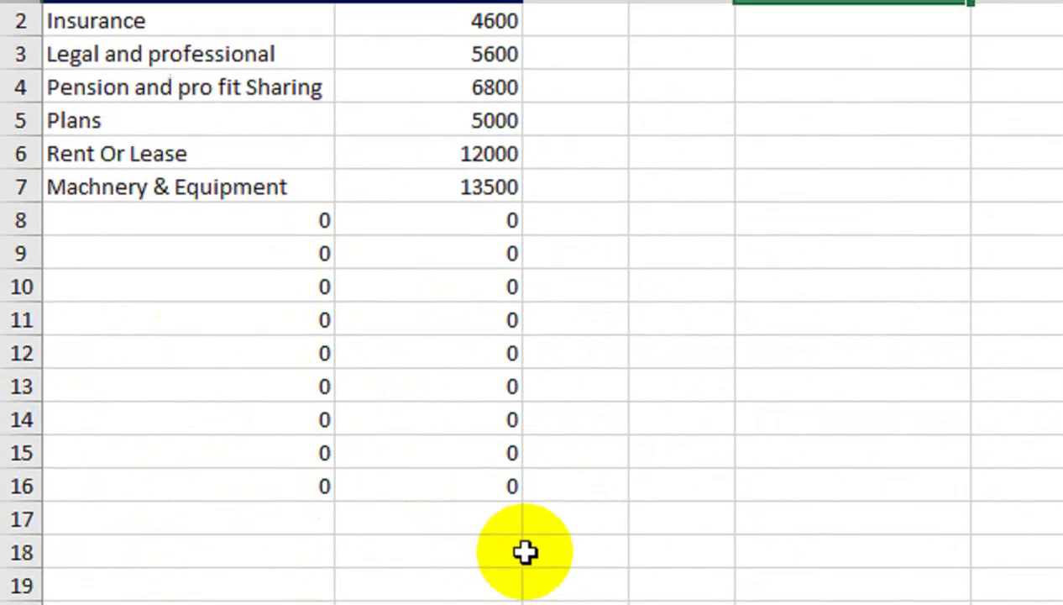
- Review the MAR sheet's expenses and choose mar from the month list in E1 of Master2
click(299, 575)
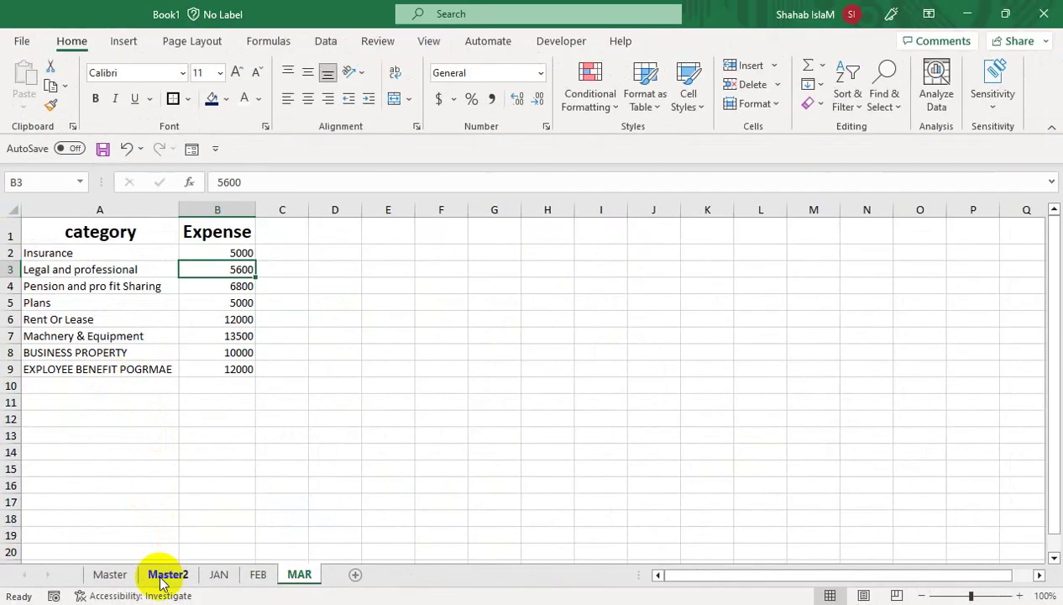
click(335, 589)
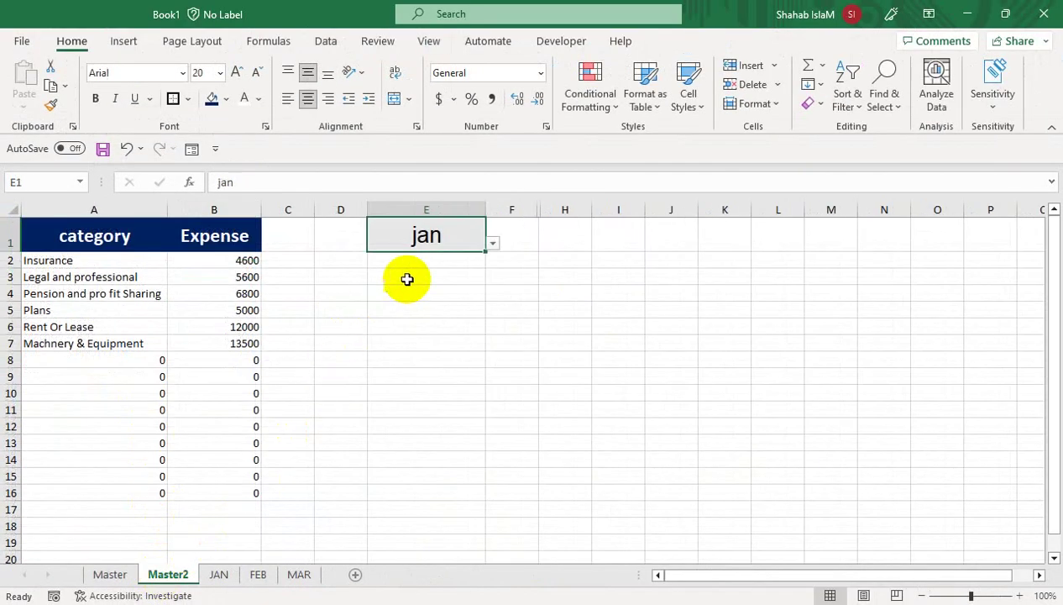
click(575, 281)
click(537, 273)
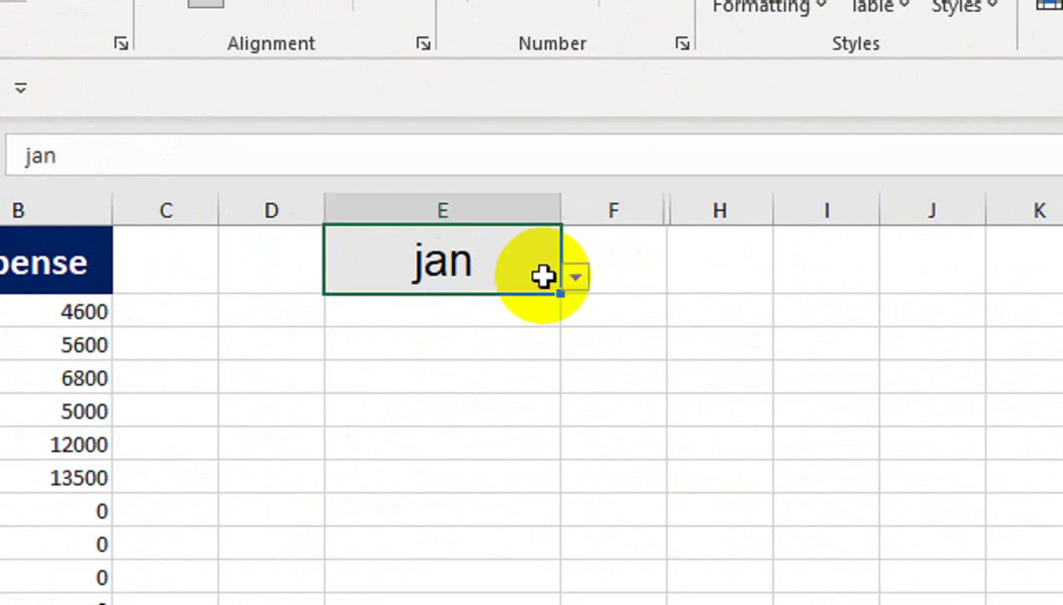
click(574, 279)
click(494, 356)
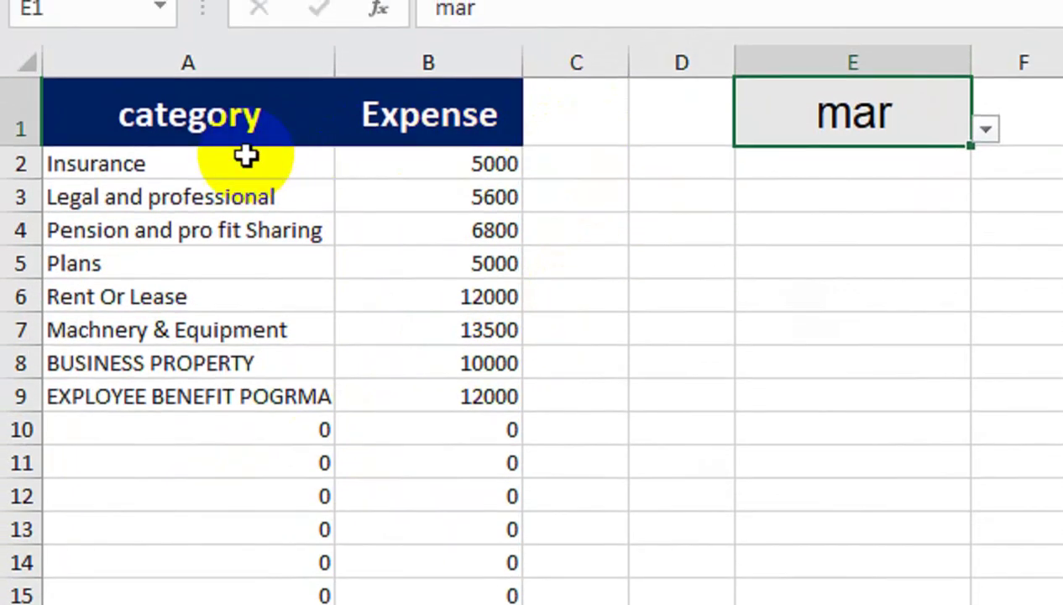
- Copy the category and Expense headers from A1:B1 to D4:E4, then make row 4 taller and column D wider
drag(252, 34, 344, 33)
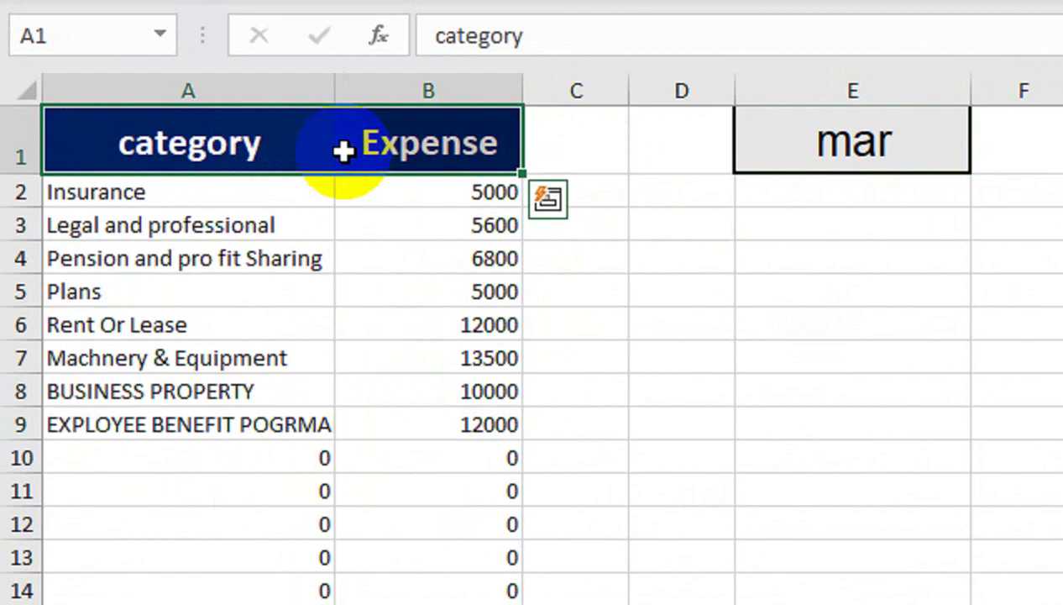
key(ctrl+c)
click(660, 261)
key(ctrl+v)
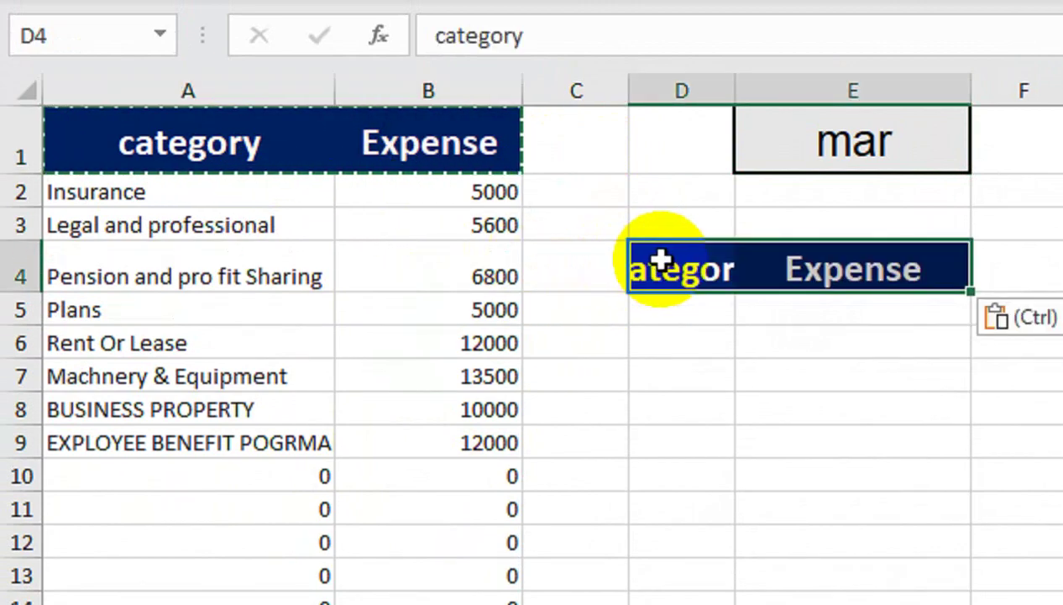
drag(21, 294, 33, 316)
drag(728, 89, 805, 95)
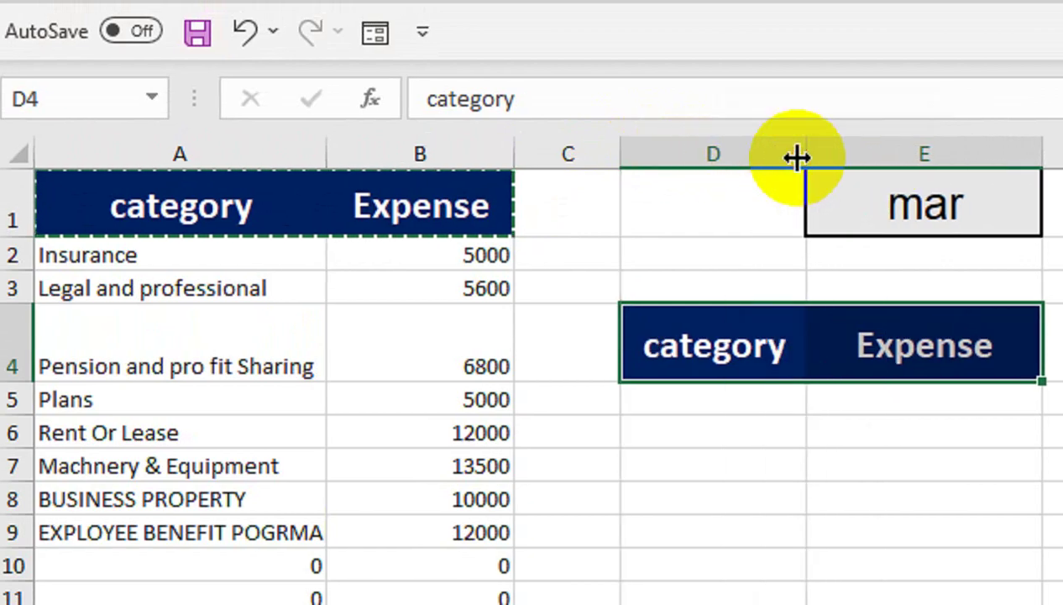
click(733, 399)
double_click(735, 400)
text(=of)
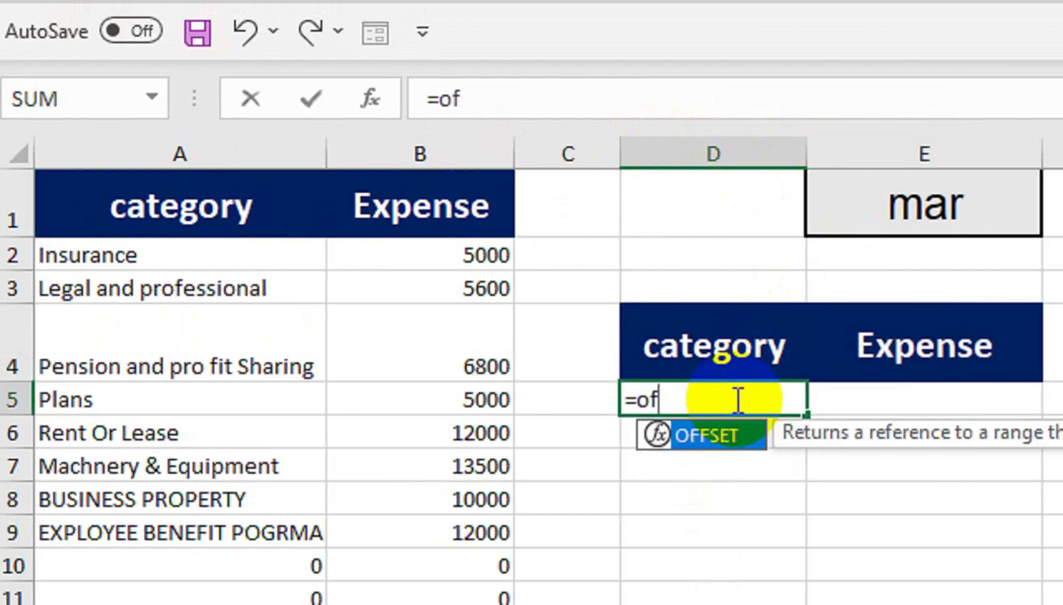
key(BackSpace)
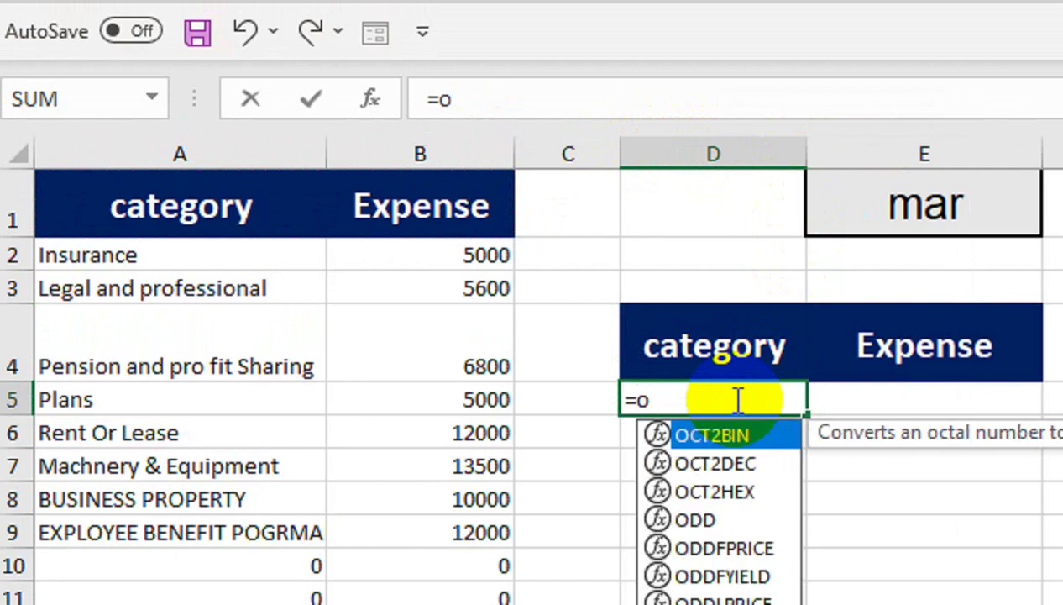
key(BackSpace)
key(BackSpace)
click(857, 468)
- Insert a 3-D Clustered Column chart from A2:B16 and place it beside the new headers, clear of columns D and E
drag(188, 230, 428, 604)
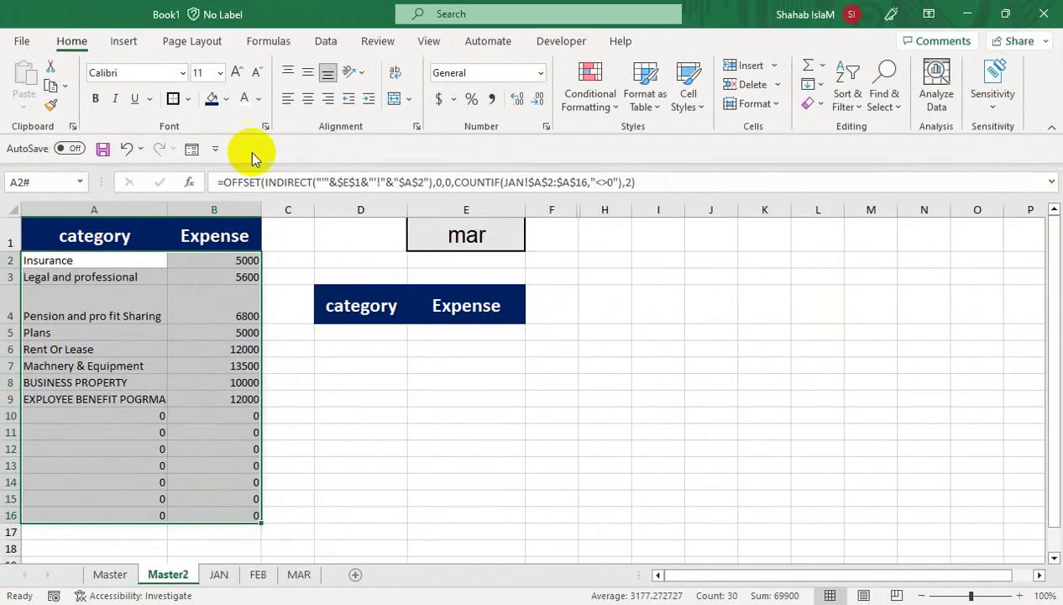
click(126, 42)
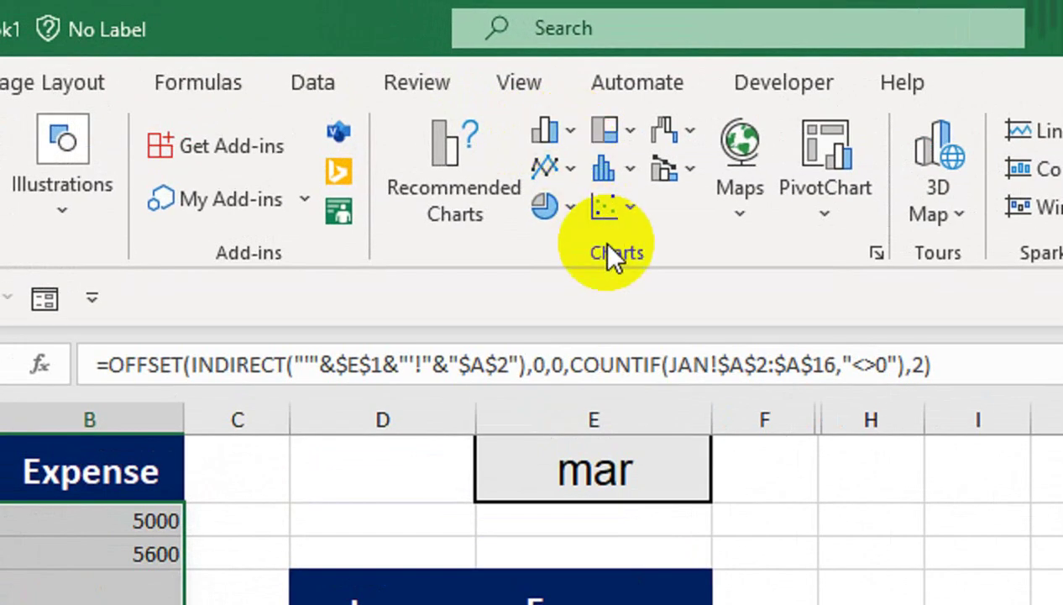
click(553, 132)
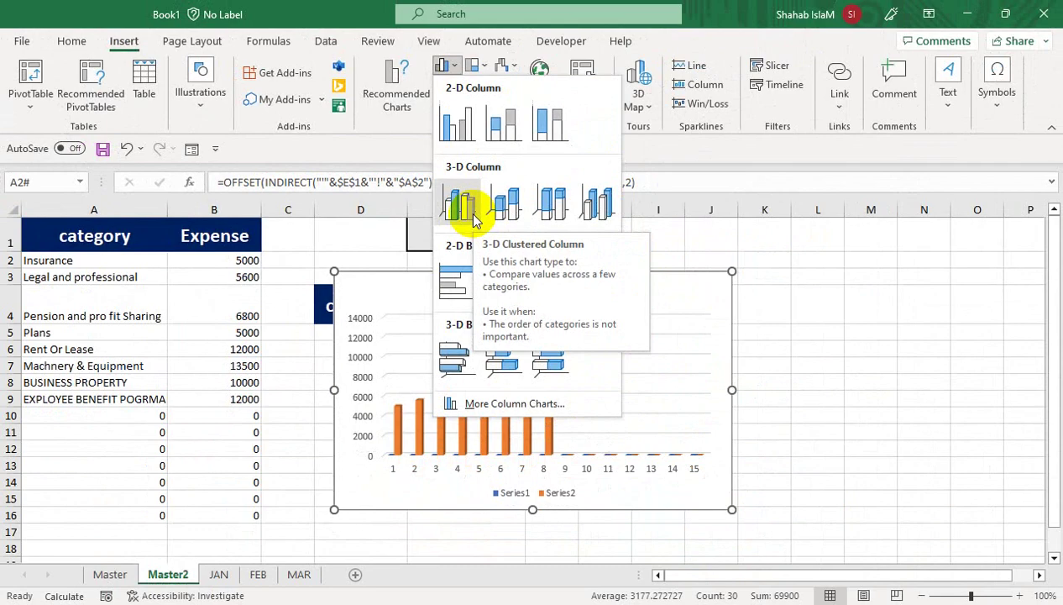
click(473, 217)
drag(571, 274, 807, 271)
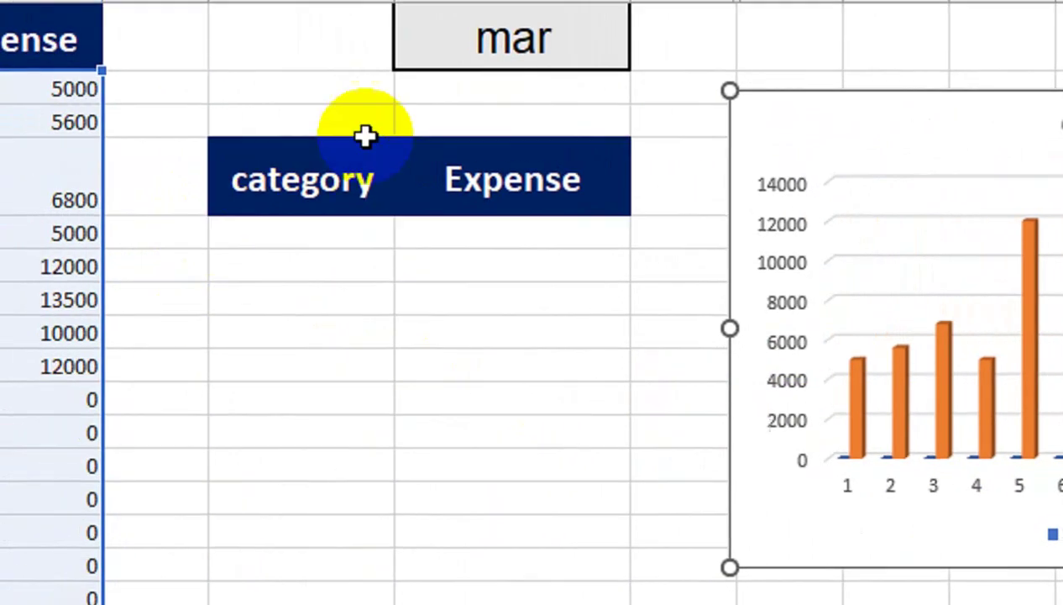
- Choose jan and then feb from the month list in E1 to test the chart
click(280, 37)
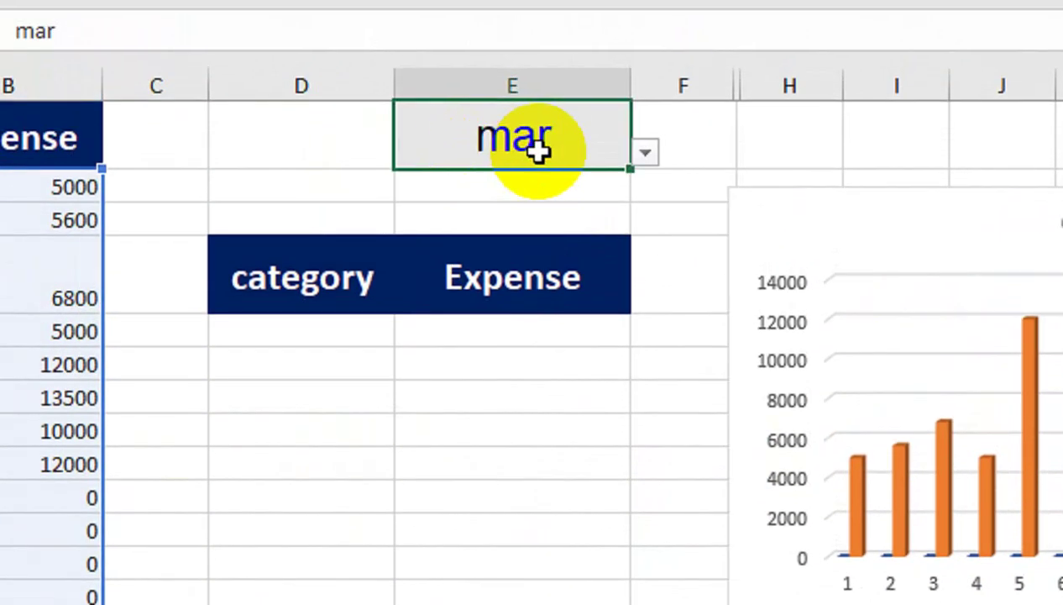
click(646, 153)
click(626, 182)
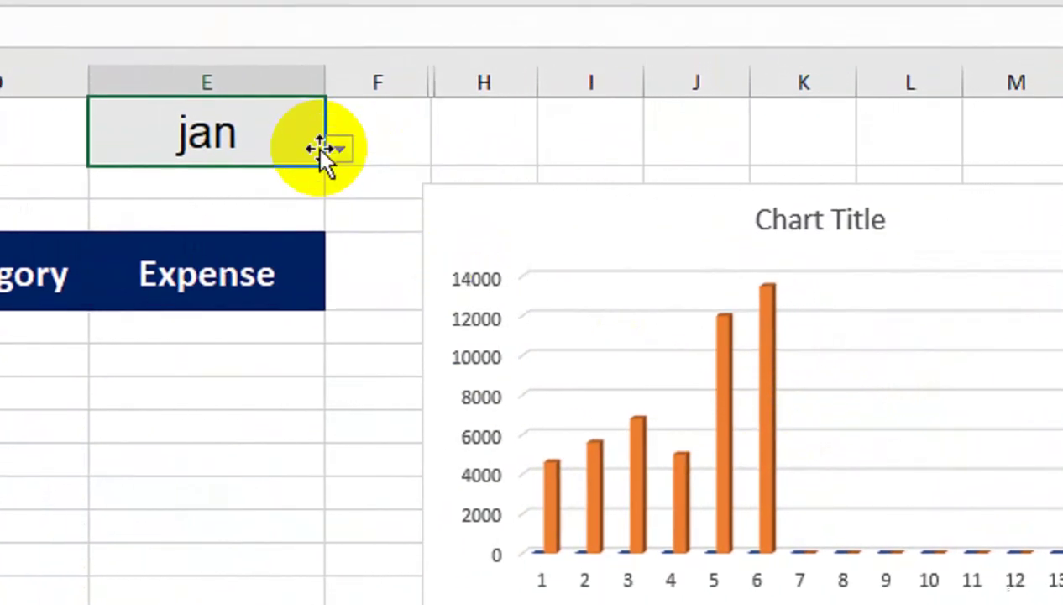
click(335, 149)
click(304, 203)
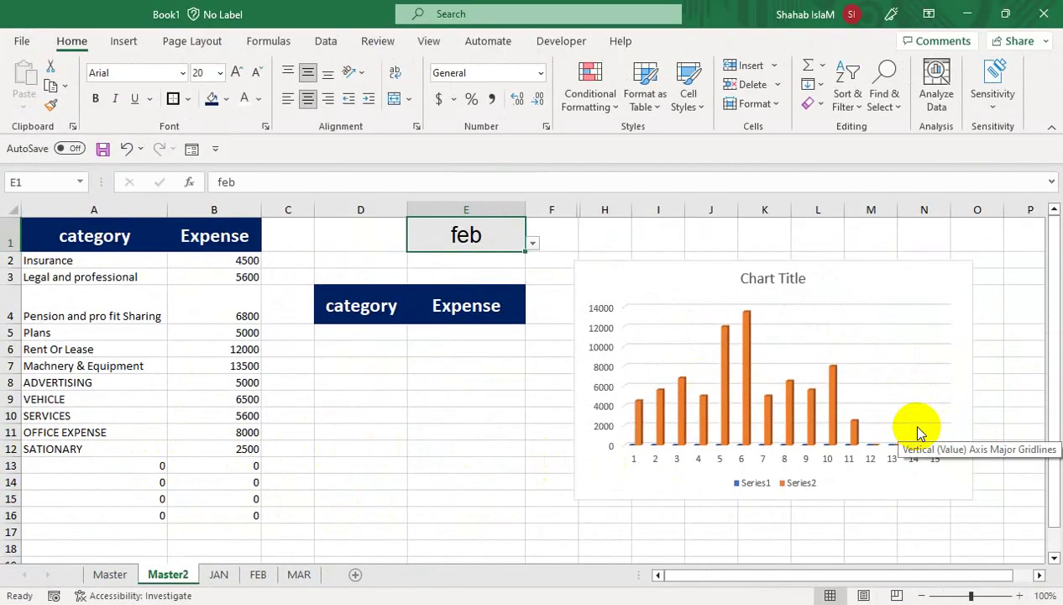
- Start an OFFSET formula in D5 with the absolute reference $A$2 and row and column offsets of 0
click(383, 328)
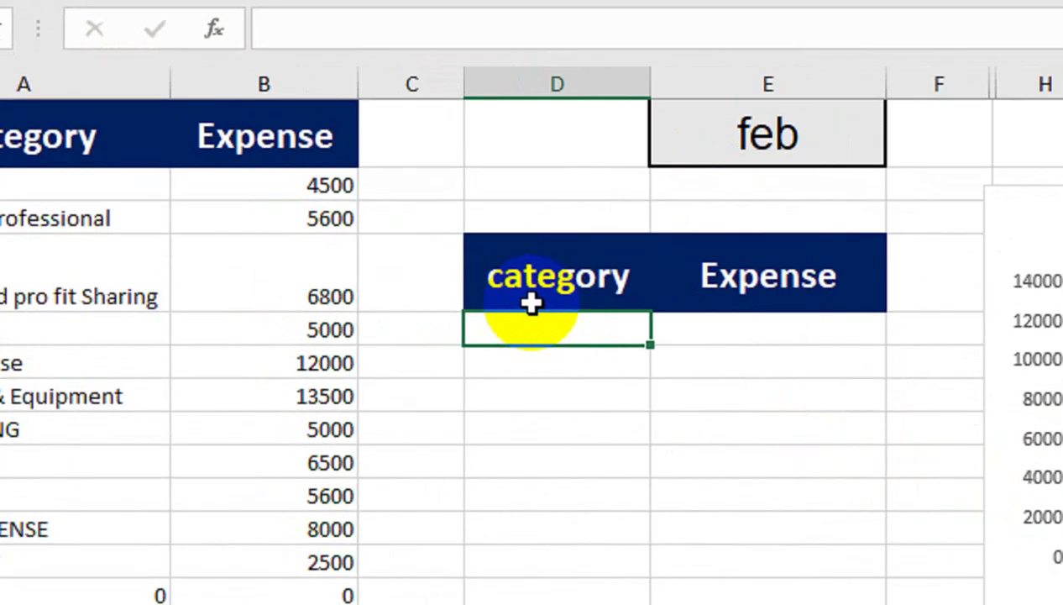
text(=of)
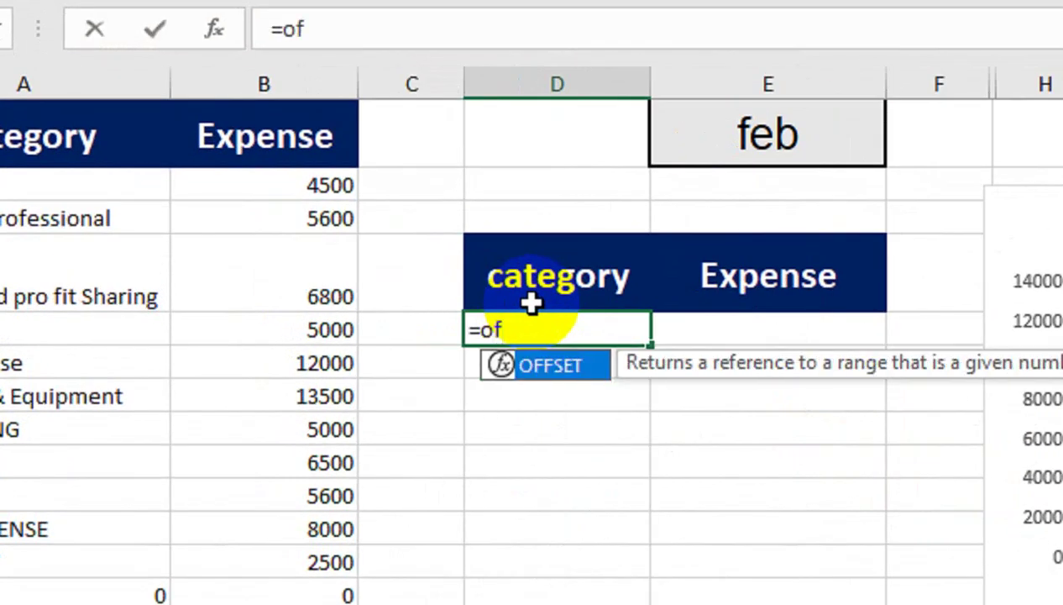
key(Tab)
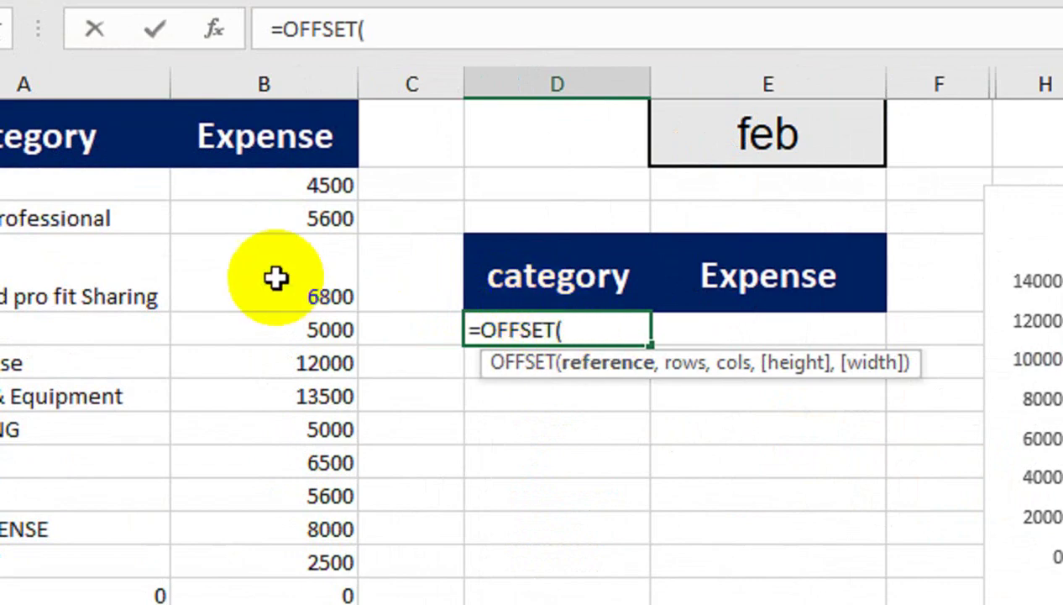
click(71, 186)
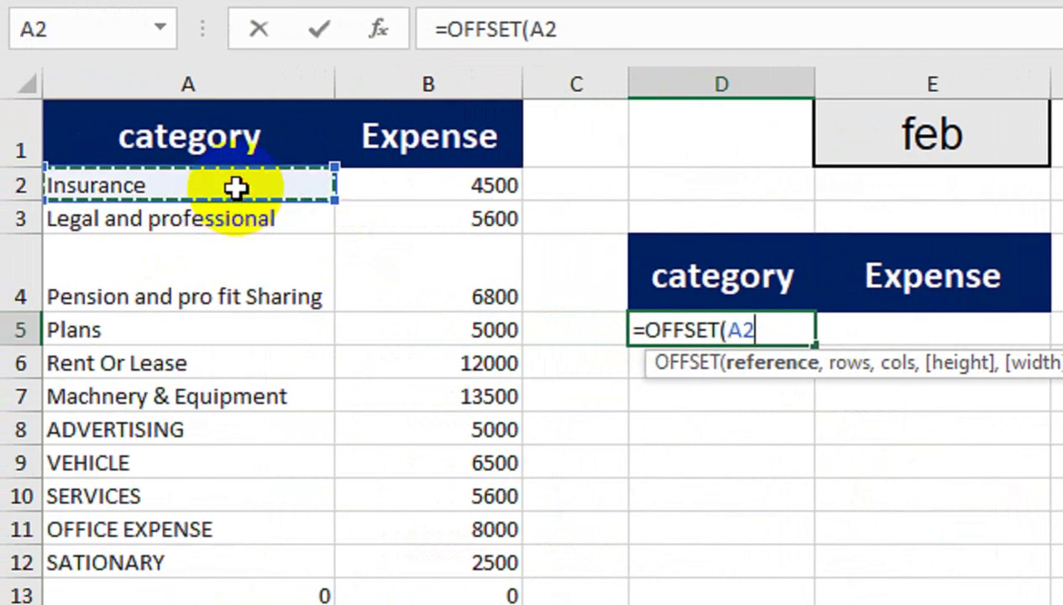
key(F4)
text(,)
text(,)
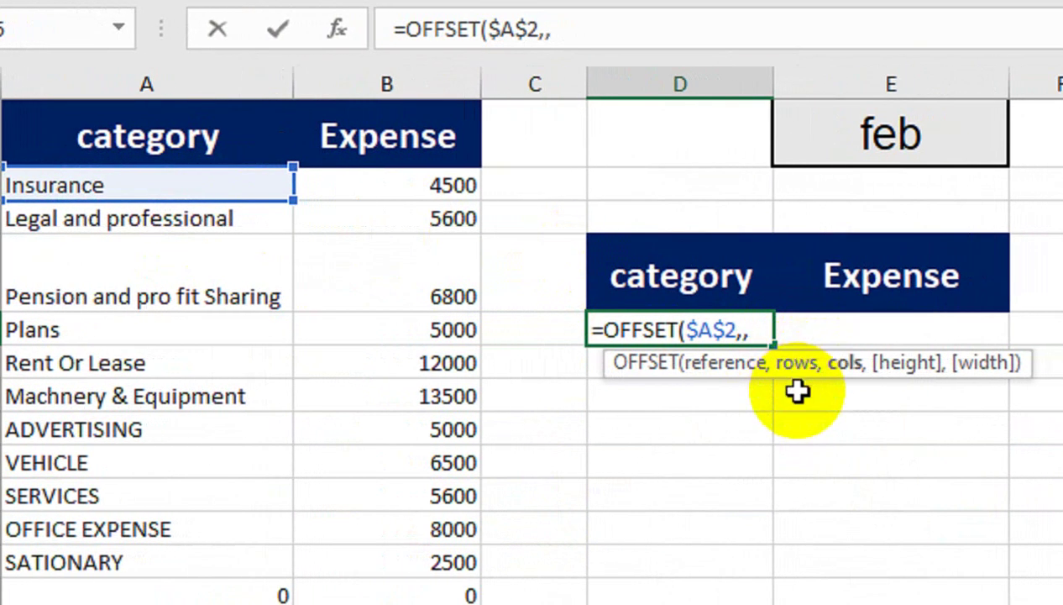
key(BackSpace)
text(0,0,c)
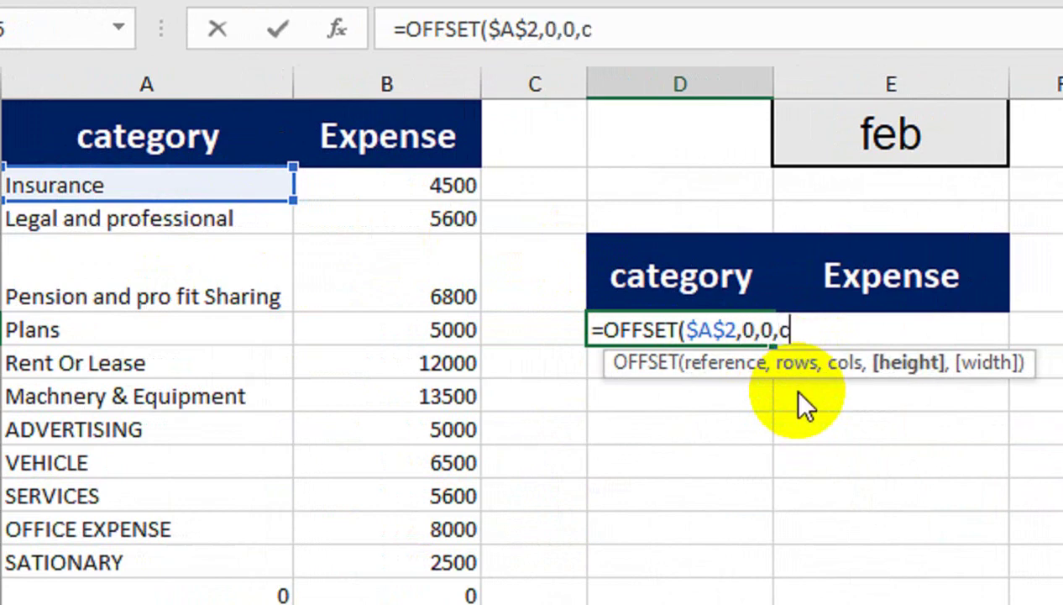
- Add COUNTIF as the OFFSET height argument, using the absolute range $A$2:$A$12
text(ounti)
key(Tab)
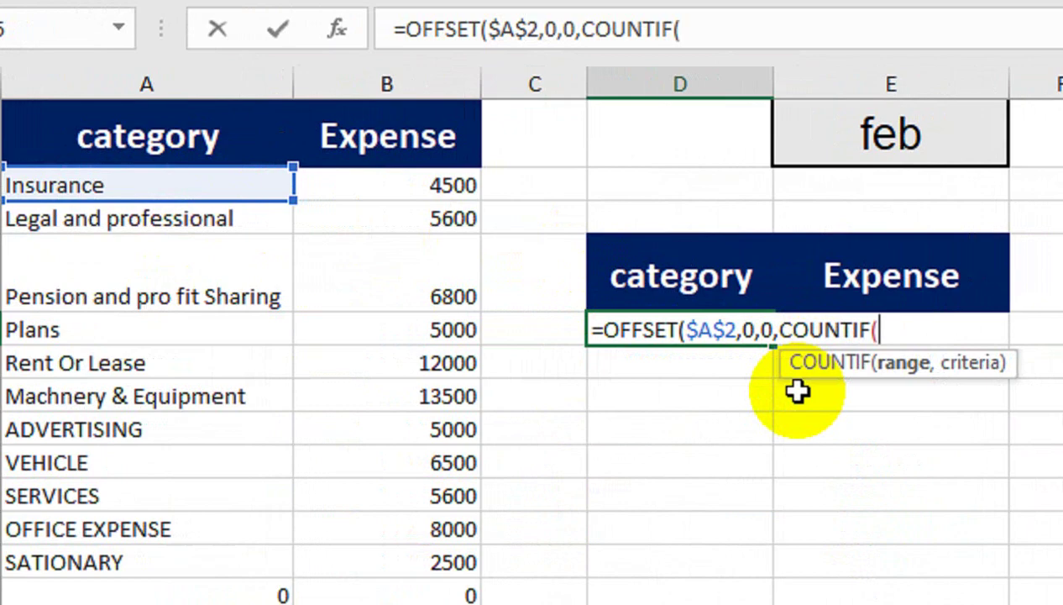
drag(212, 181, 241, 604)
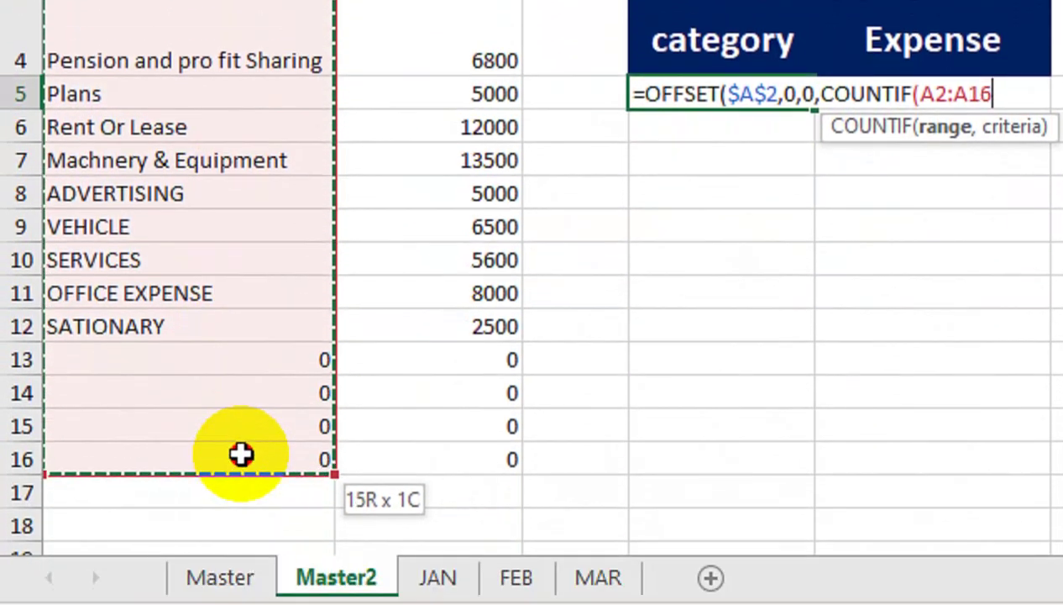
drag(241, 456, 241, 458)
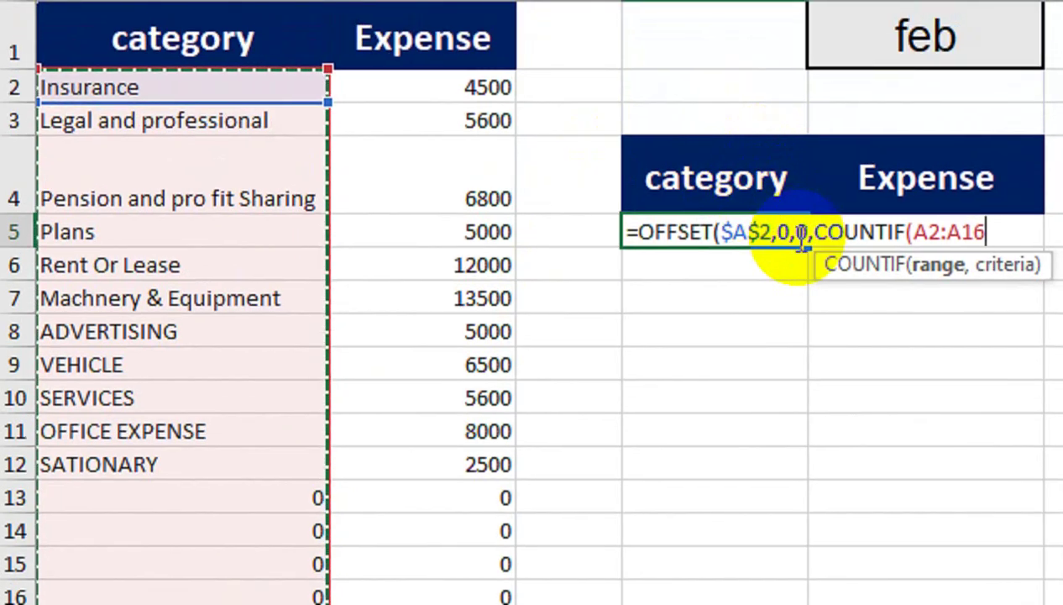
key(F4)
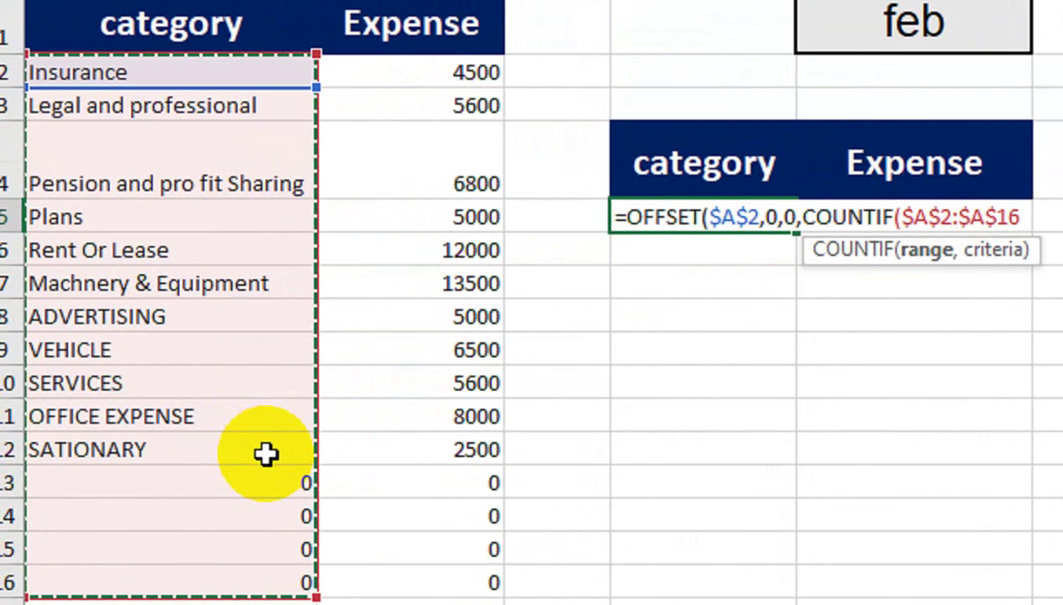
drag(265, 454, 274, 74)
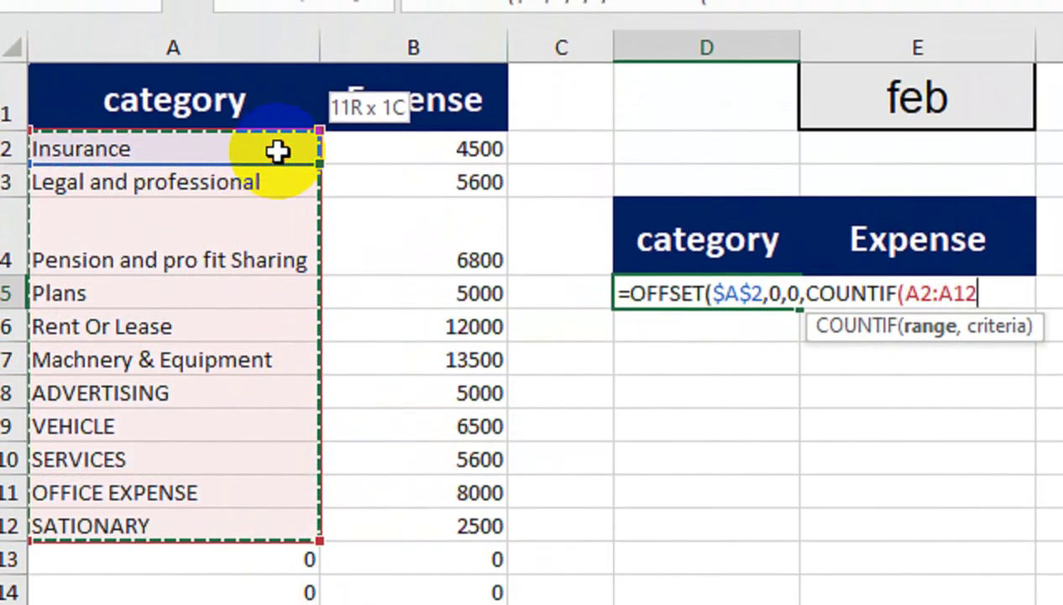
key(F4)
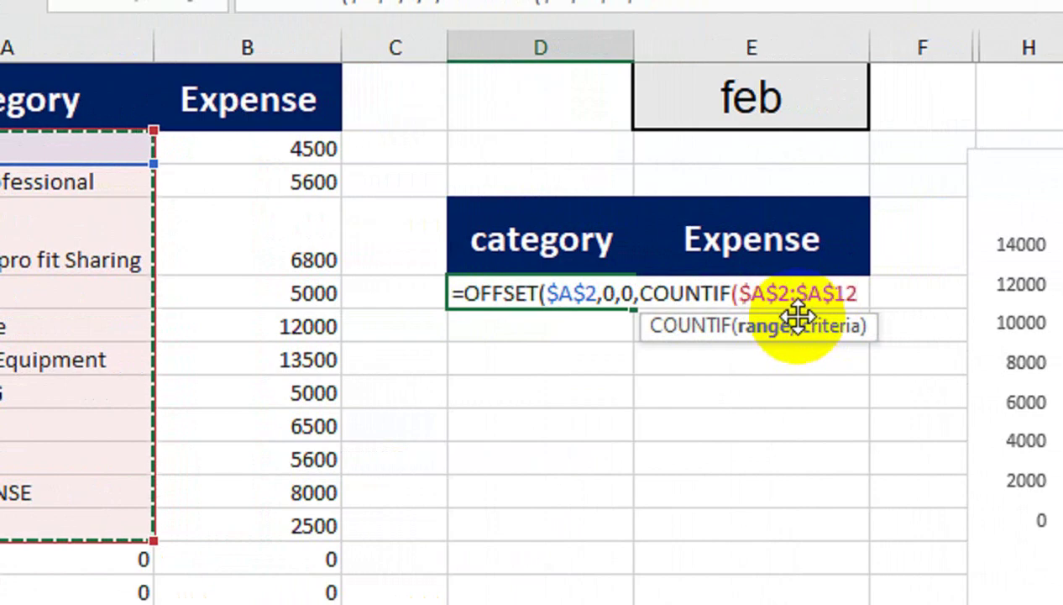
- Complete the D5 formula with the COUNTIF criterion "<>0" and an OFFSET width of 1, and enter it
text(,"<>)
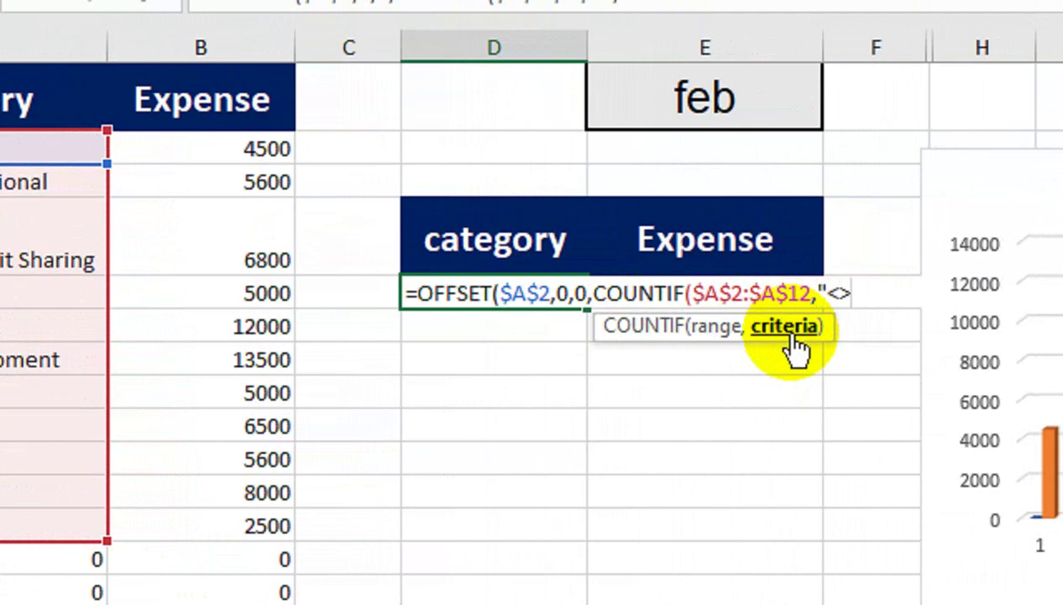
text(0"),1)
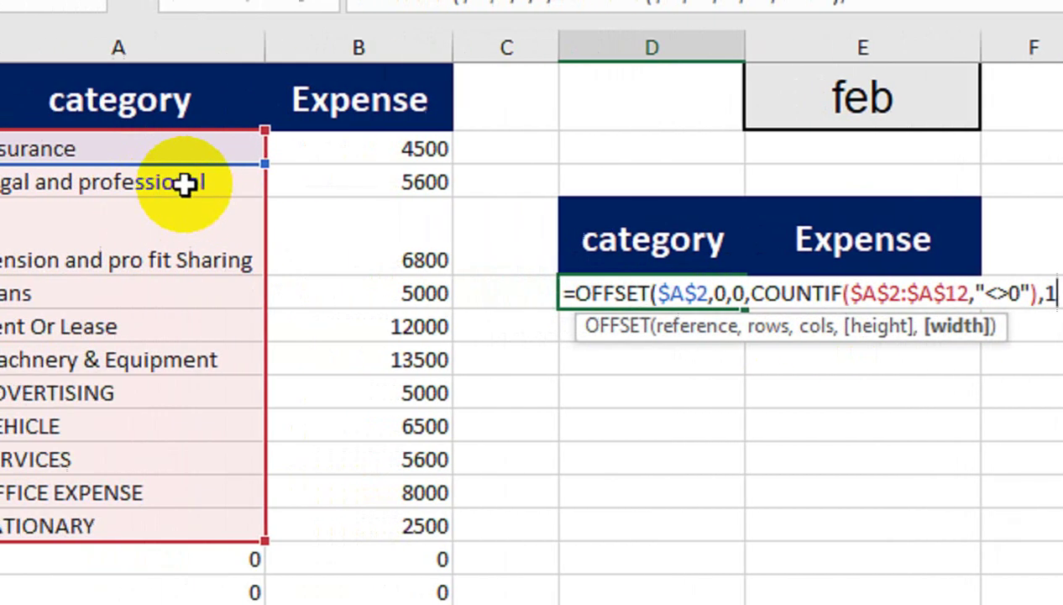
text())
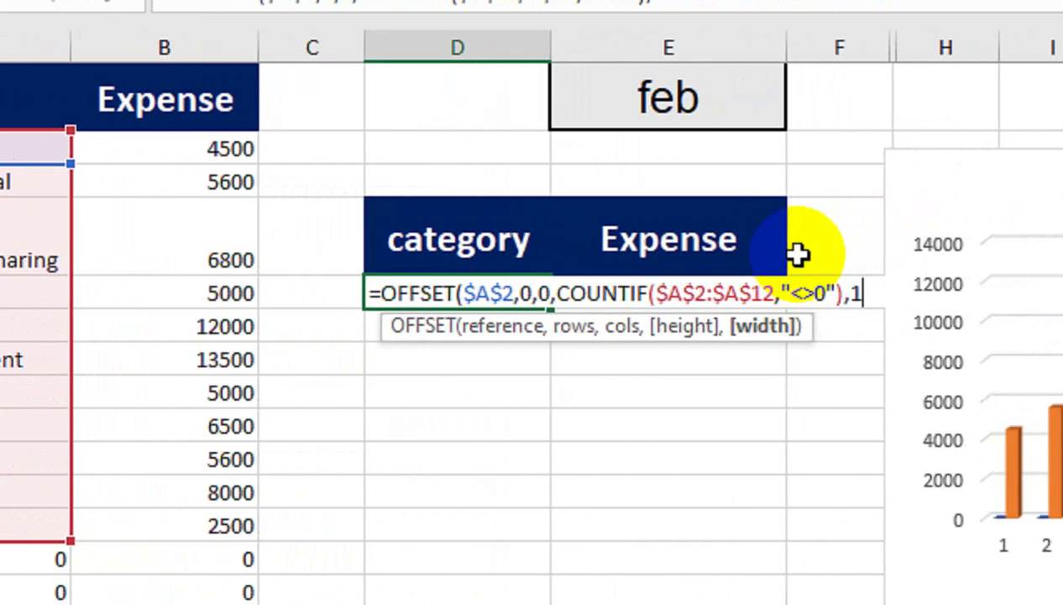
key(Return)
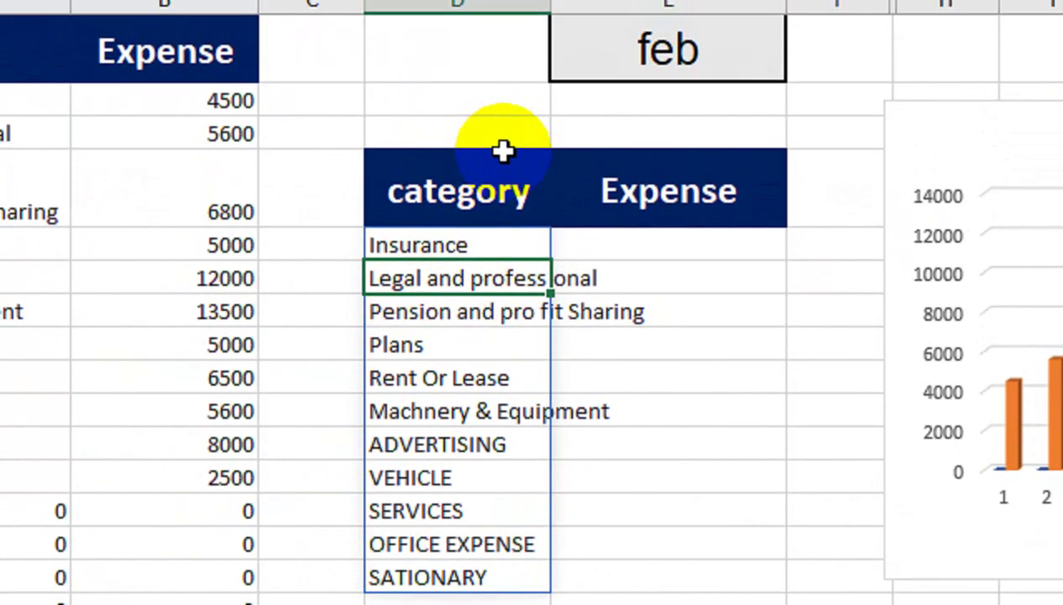
- Copy the D5 OFFSET formula text into E5 and auto-fit the width of column D
key(Up)
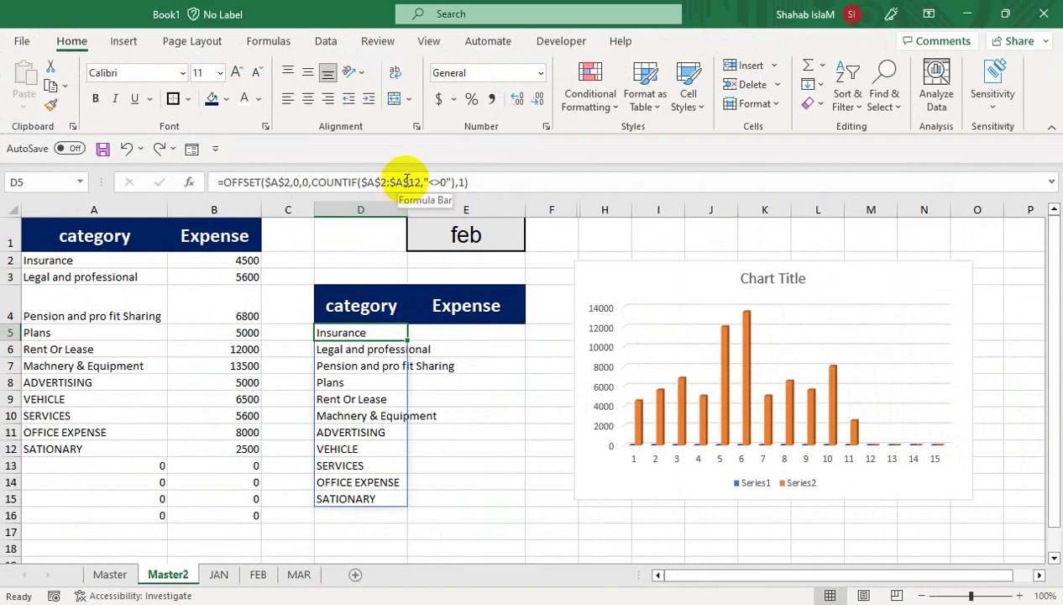
double_click(406, 181)
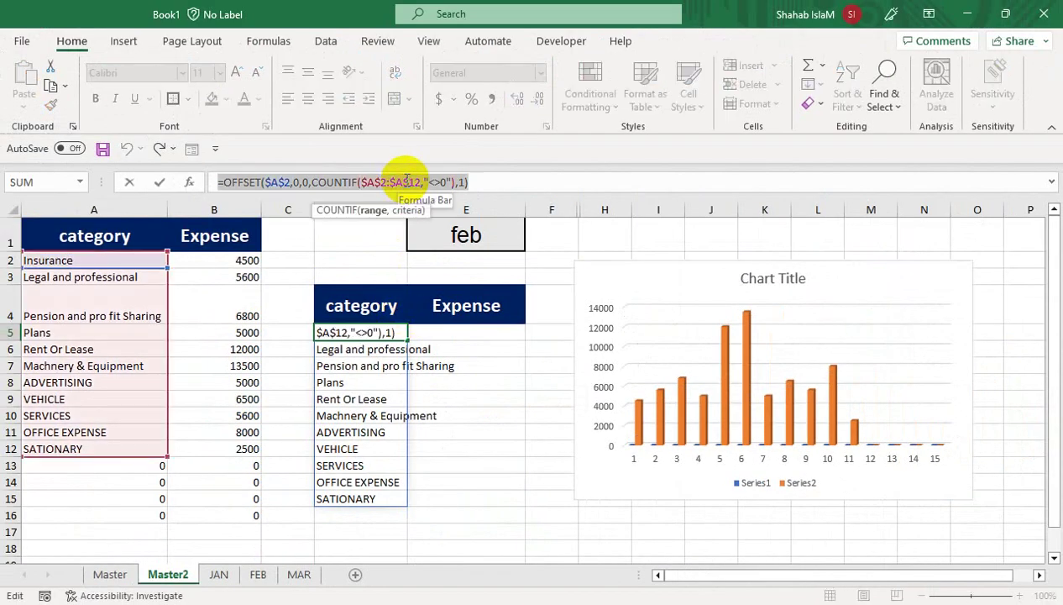
triple_click(406, 181)
key(ctrl+c)
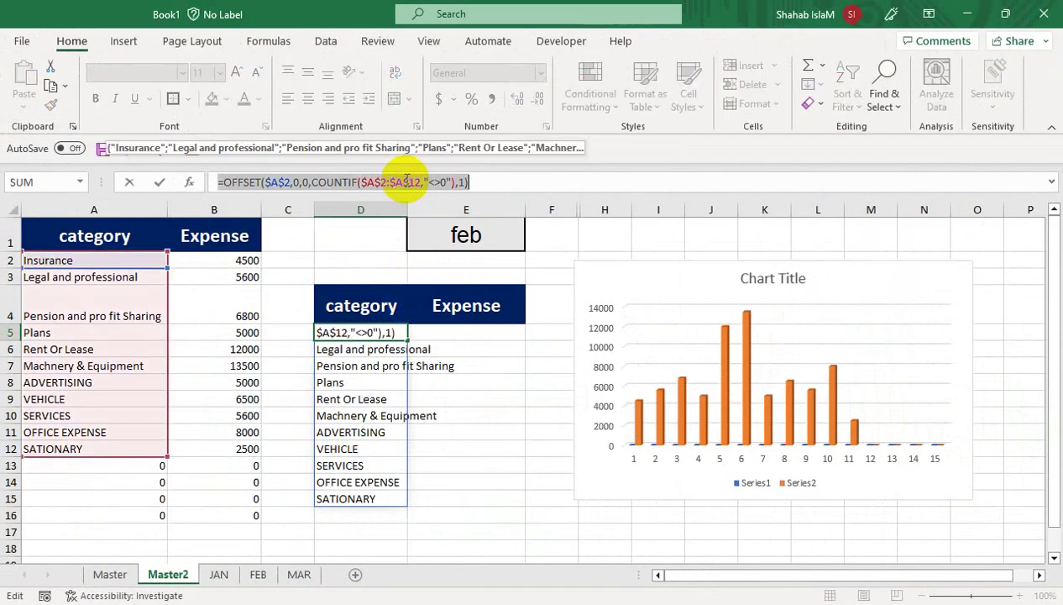
key(Tab)
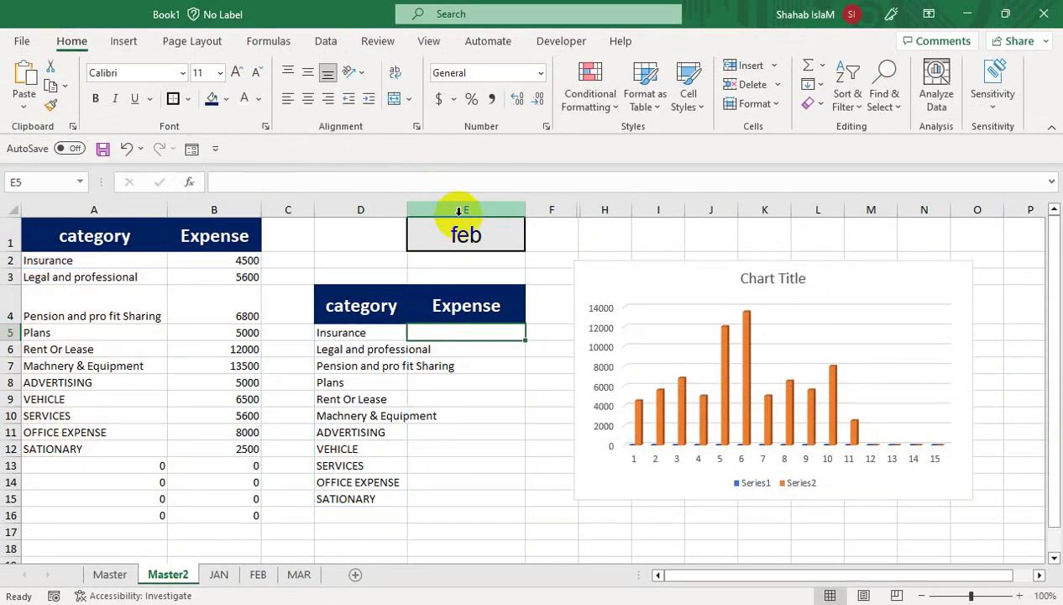
key(ctrl+v)
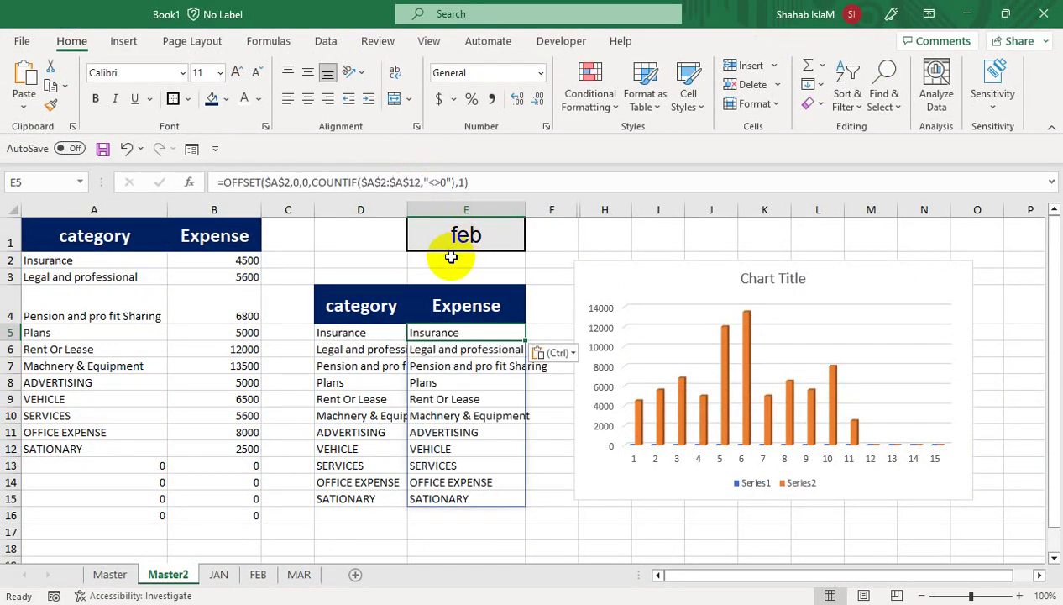
double_click(406, 208)
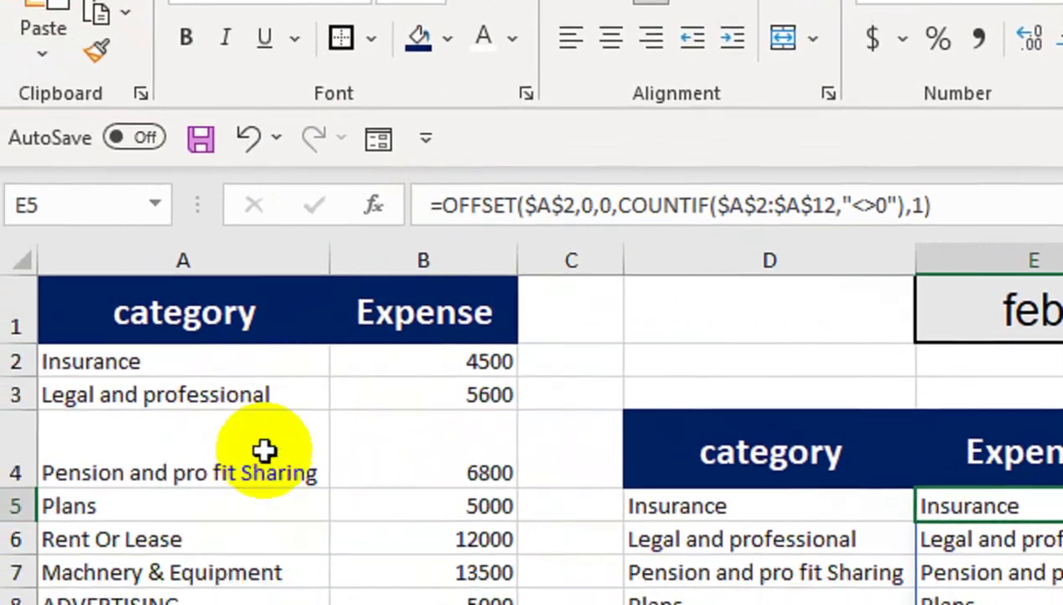
- Change the column offset in E5's OFFSET formula to 1 and enter the formula
double_click(616, 208)
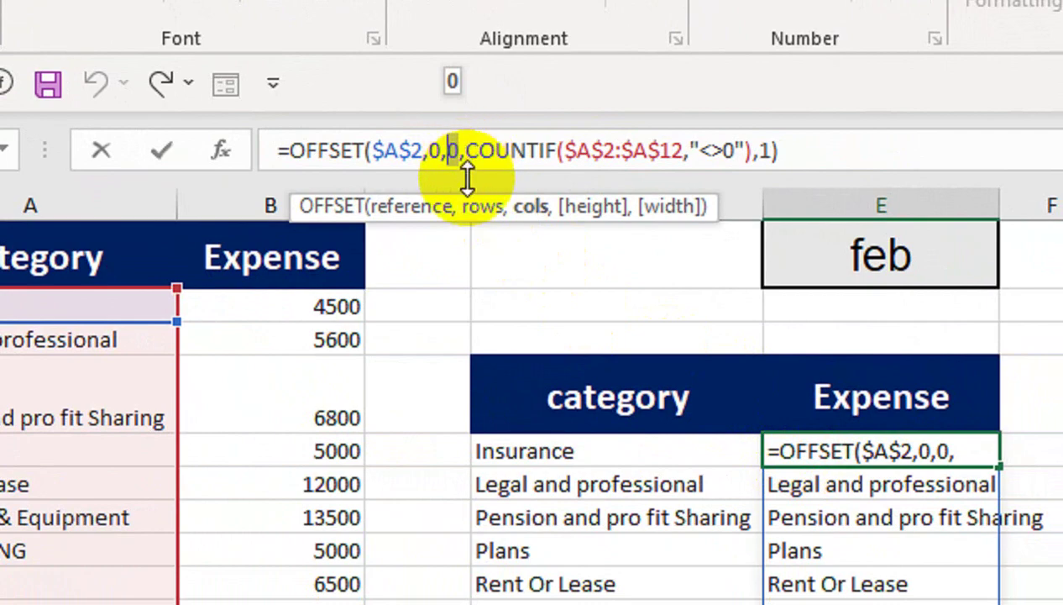
key(Return)
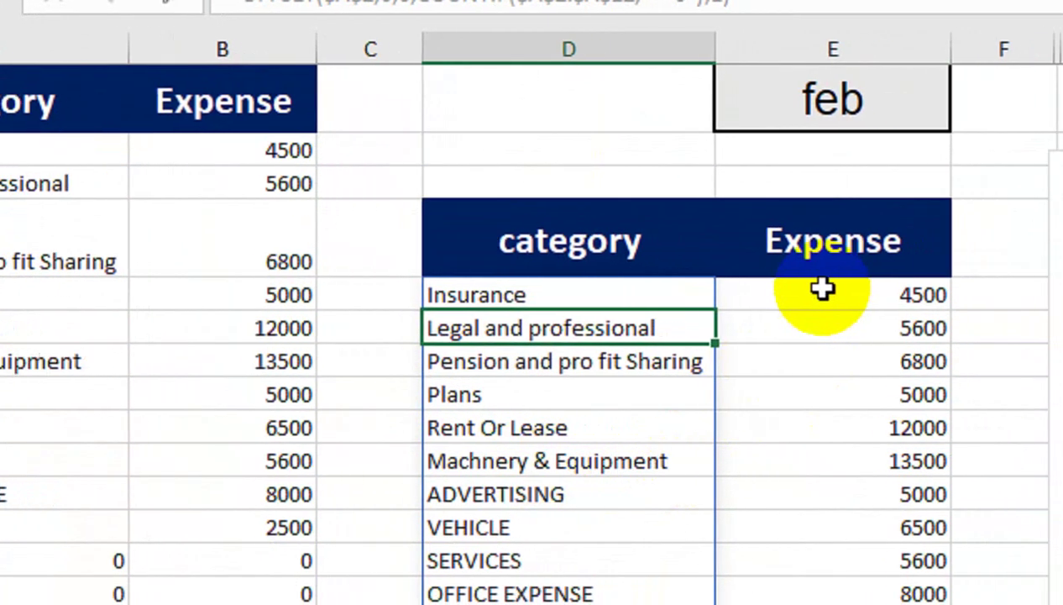
click(873, 451)
- Test the dynamic table by choosing jan, feb and mar in turn from E1's month dropdown
click(938, 261)
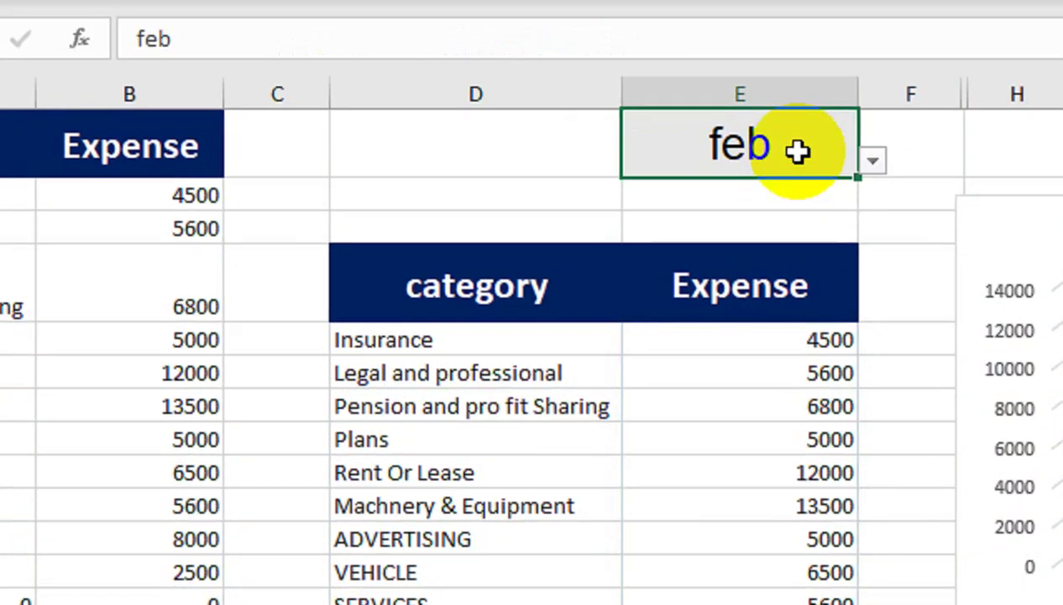
click(874, 160)
click(862, 186)
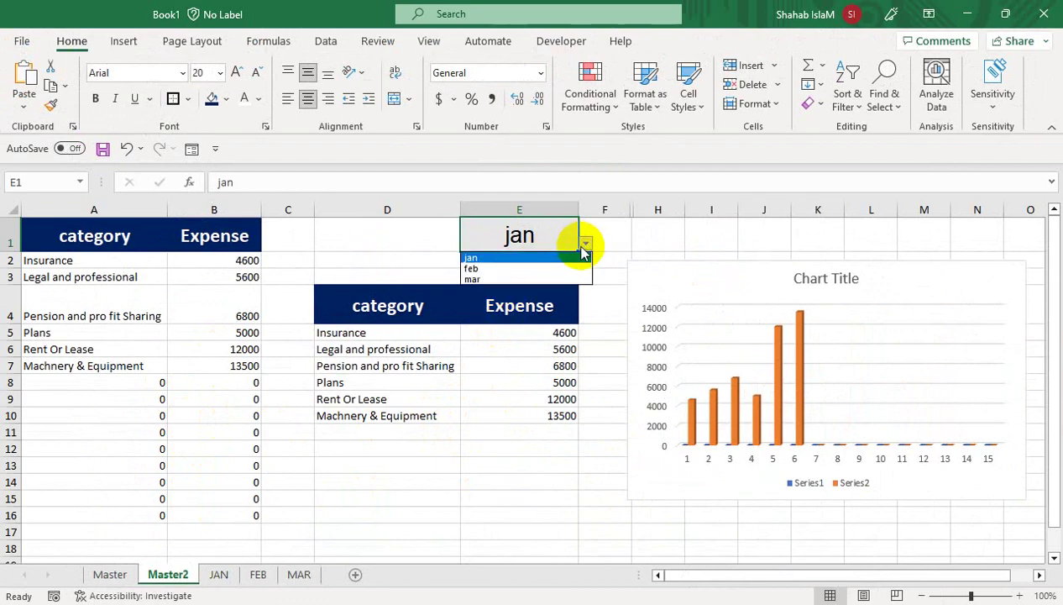
click(569, 267)
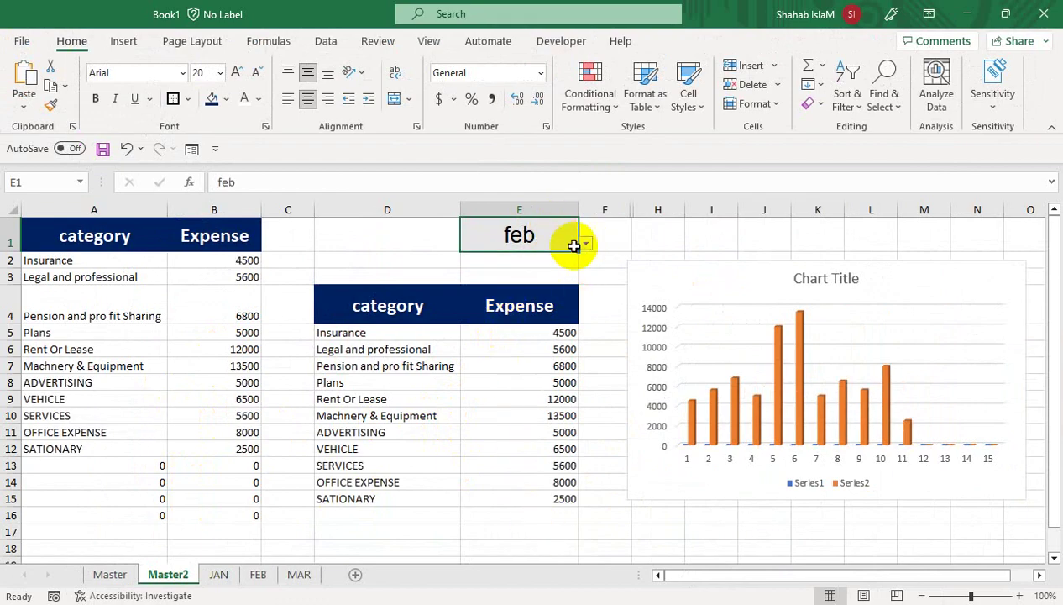
click(565, 278)
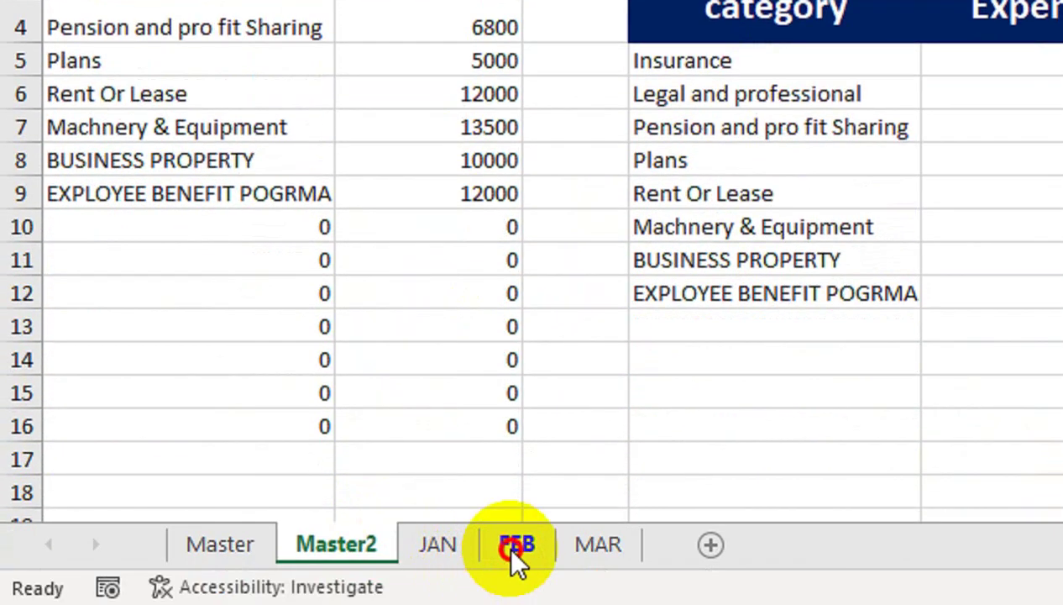
- Examine the FEB and Master sheets, and return to Master2
click(258, 575)
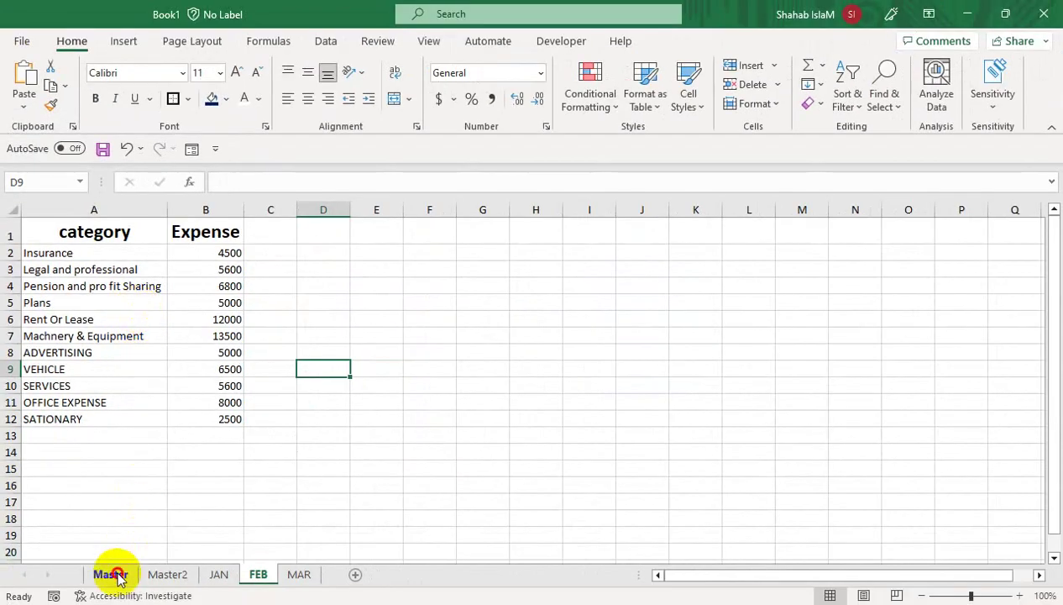
click(113, 574)
click(171, 575)
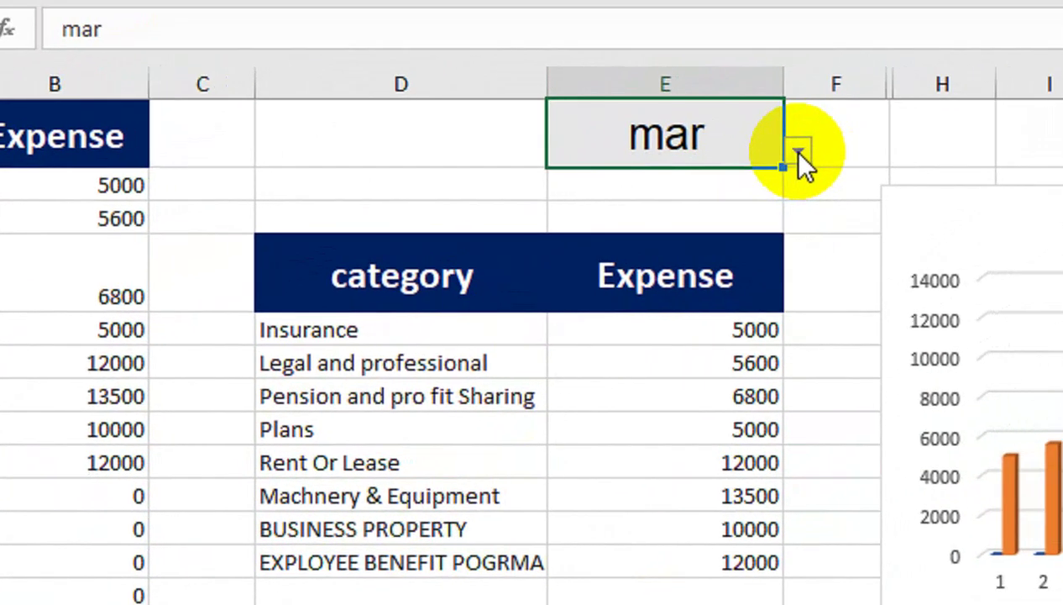
- Switch the month in E1 to jan and back to feb to recheck the table and chart
click(823, 145)
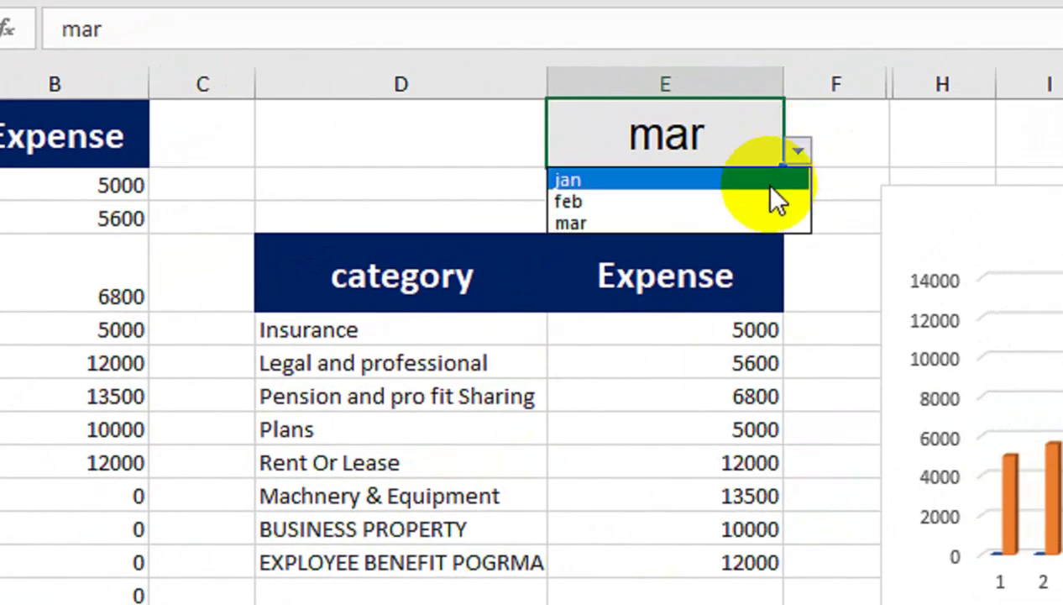
click(794, 178)
click(798, 145)
click(771, 191)
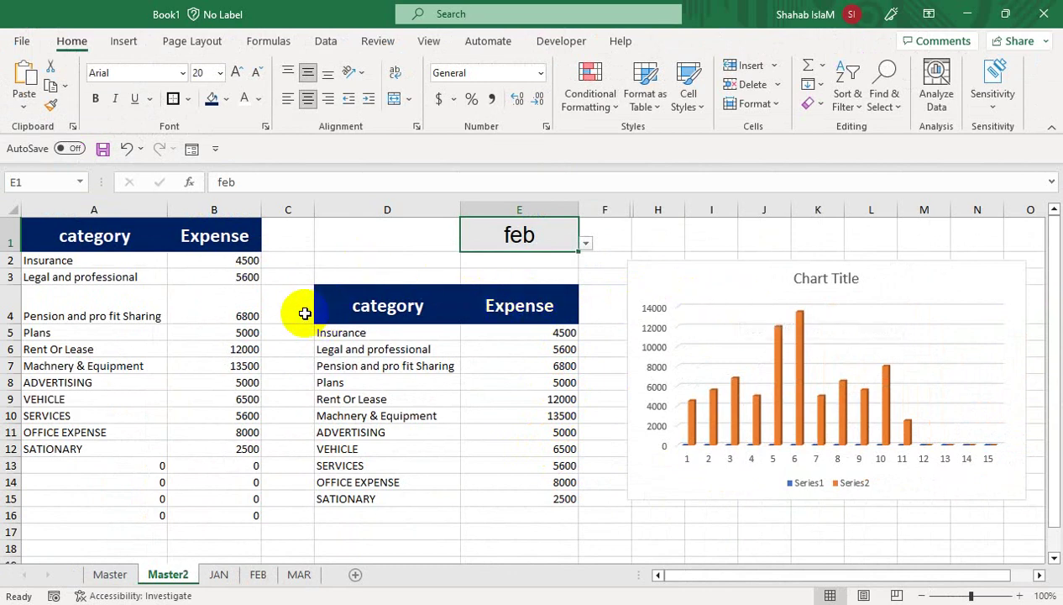
- Copy the full text of D5's OFFSET formula and leave the cell without changing it
click(436, 336)
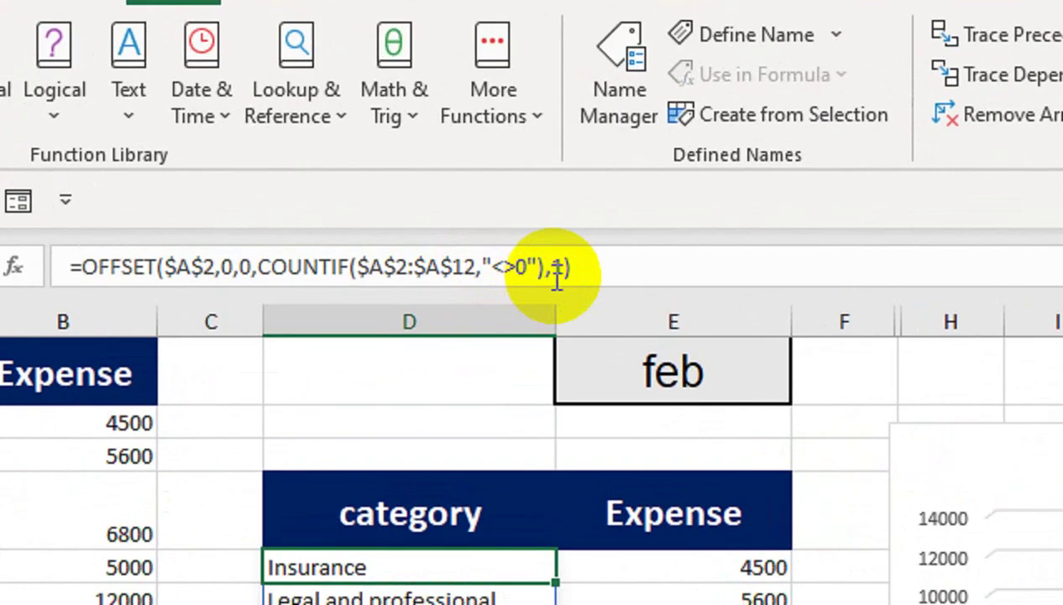
drag(471, 181, 219, 181)
key(ctrl+c)
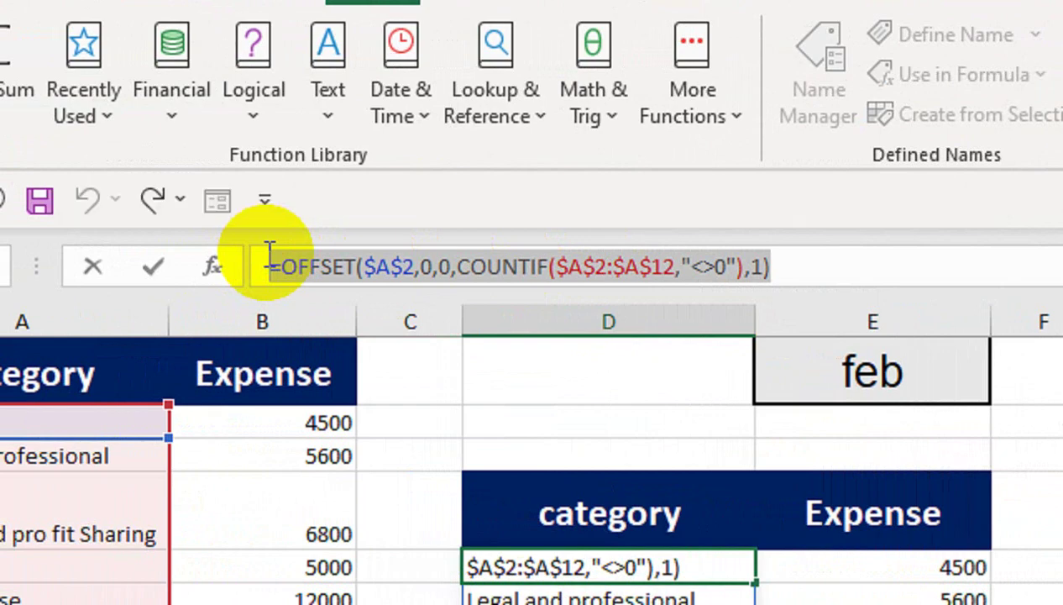
key(Return)
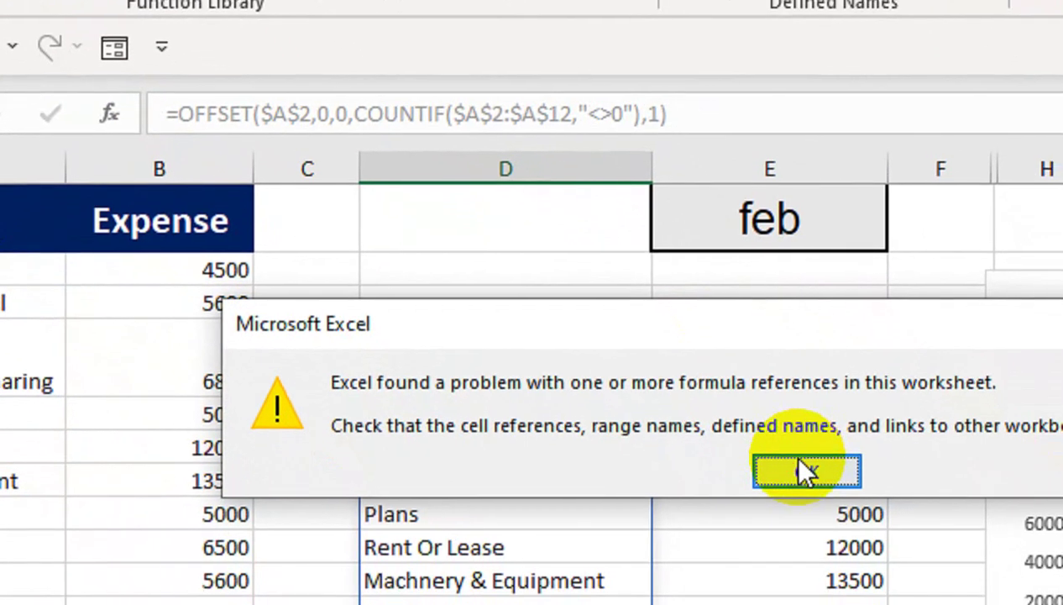
click(802, 467)
click(610, 408)
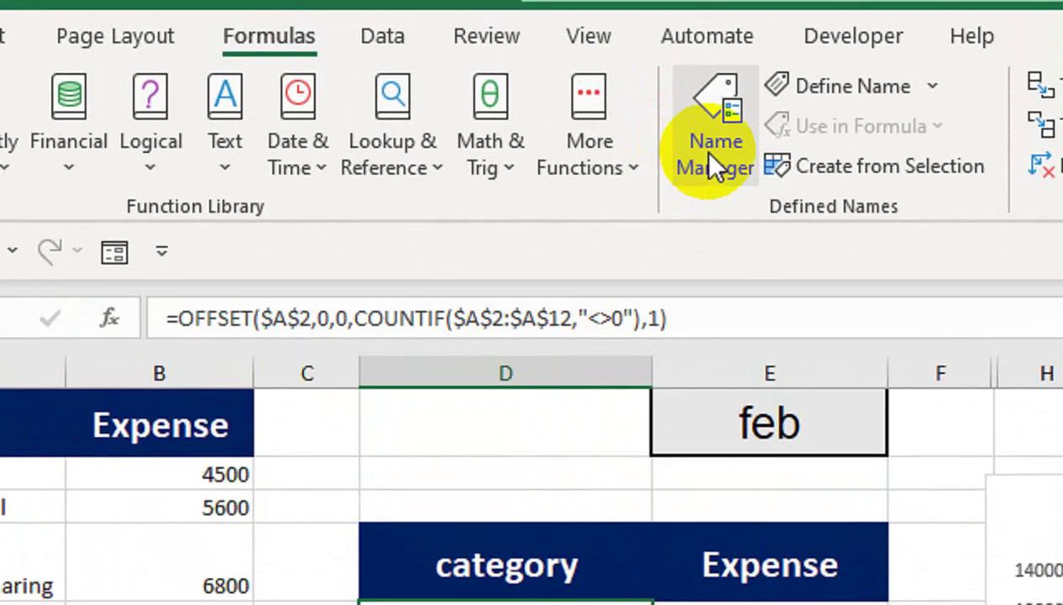
- Define a workbook-scoped name A that refers to the copied category OFFSET formula
click(710, 160)
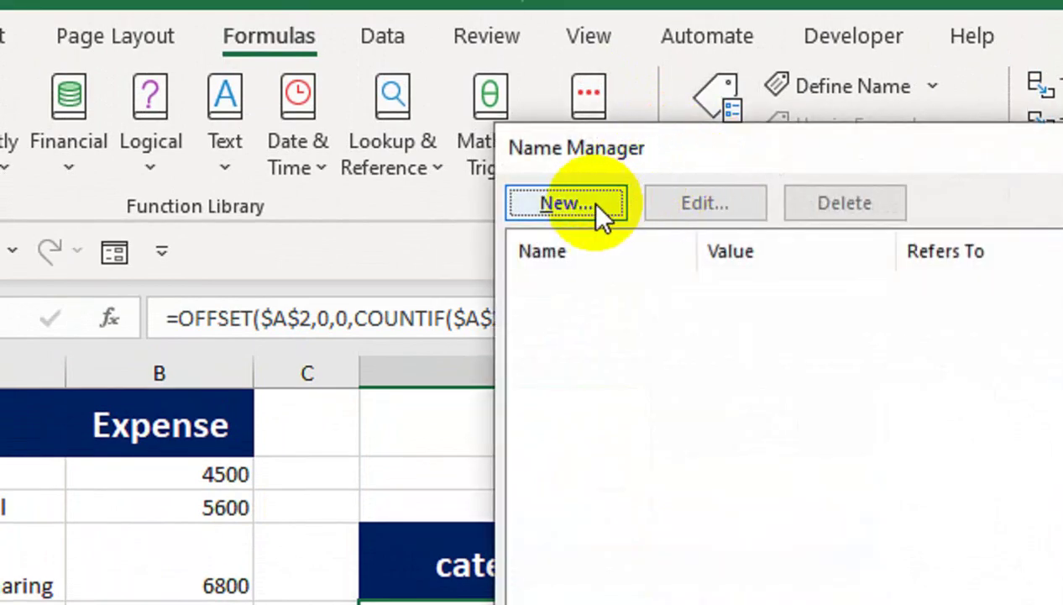
click(593, 202)
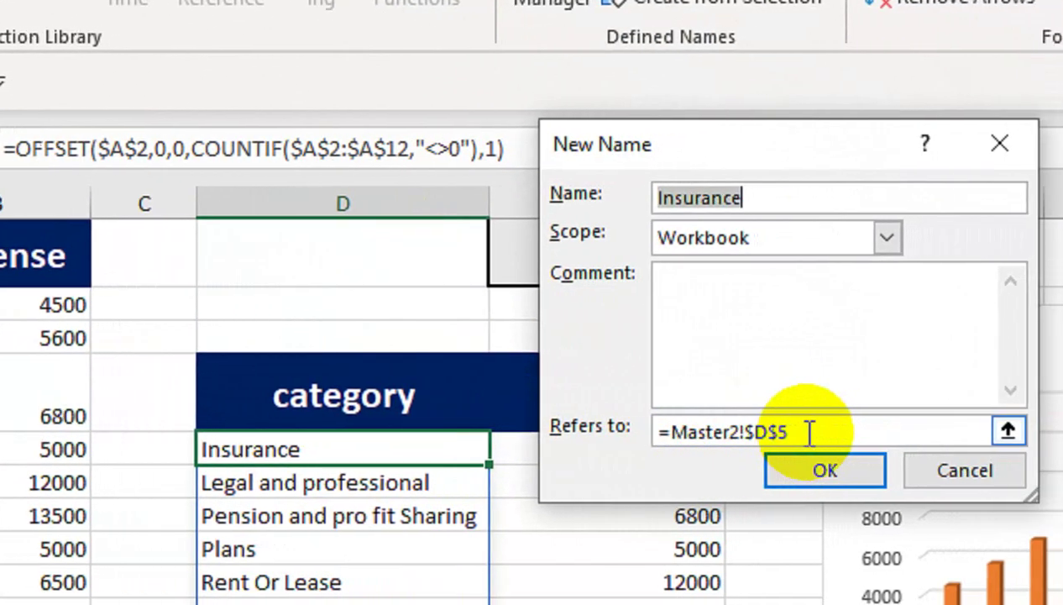
drag(951, 450, 800, 448)
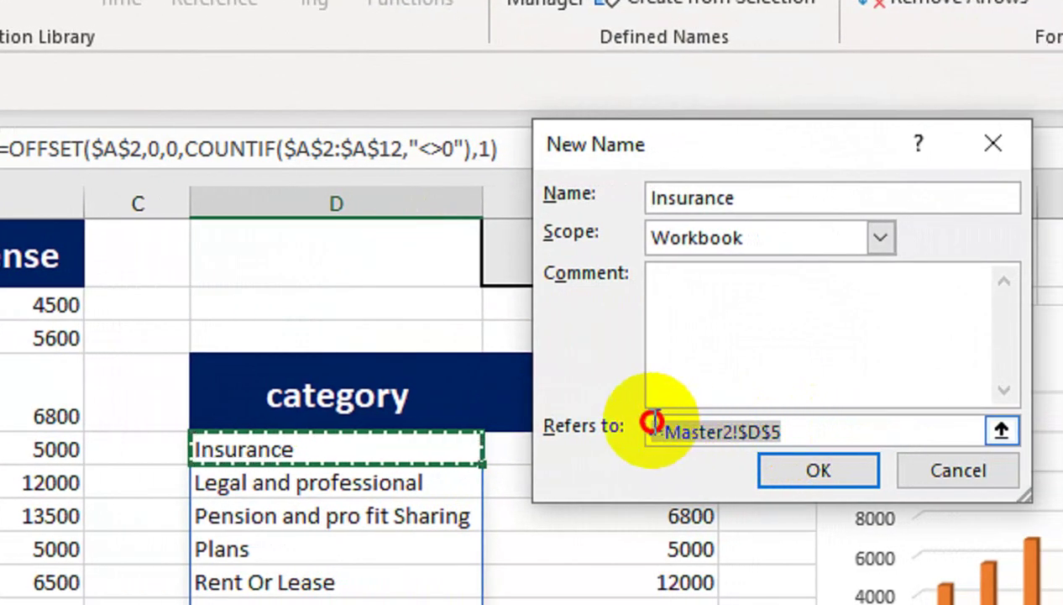
key(ctrl+v)
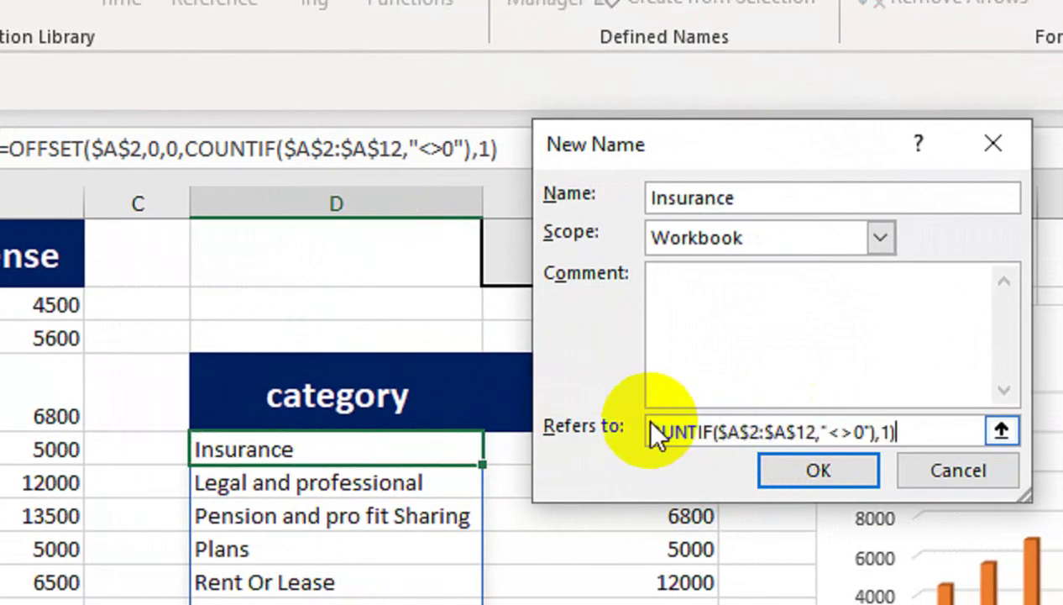
drag(710, 197, 601, 202)
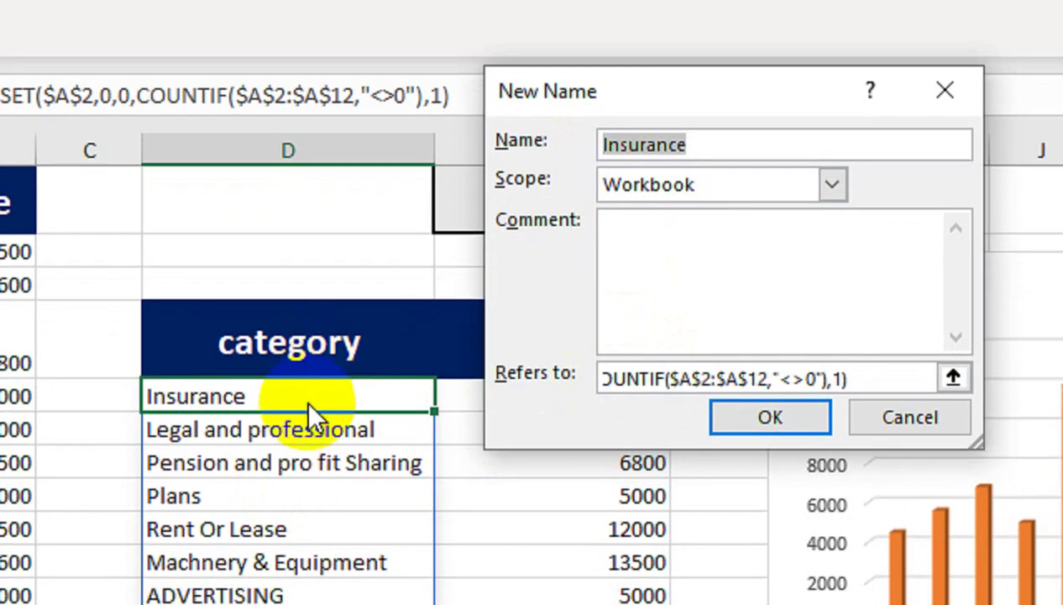
text(A)
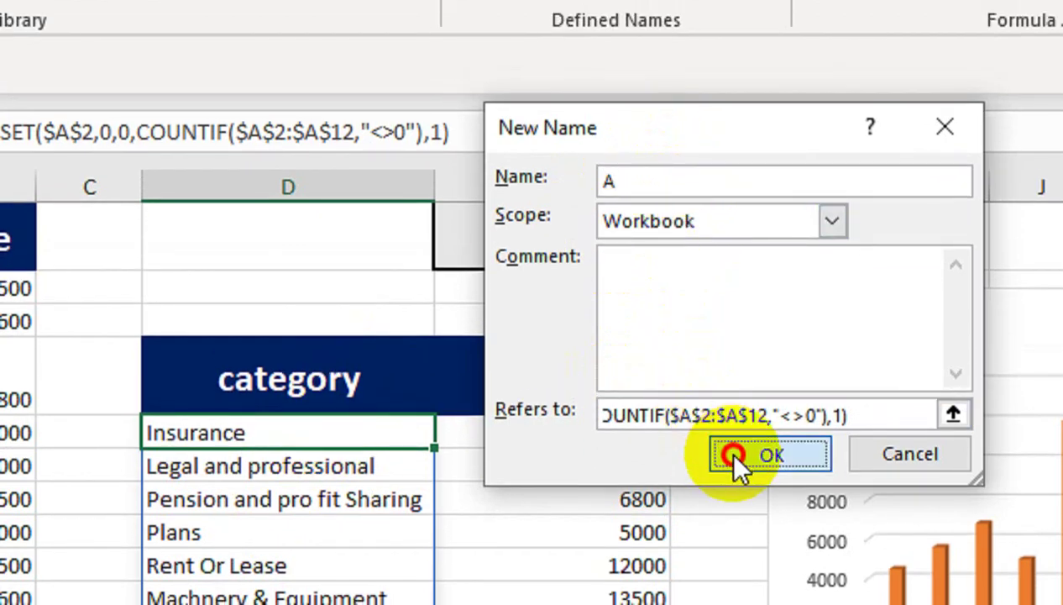
click(734, 454)
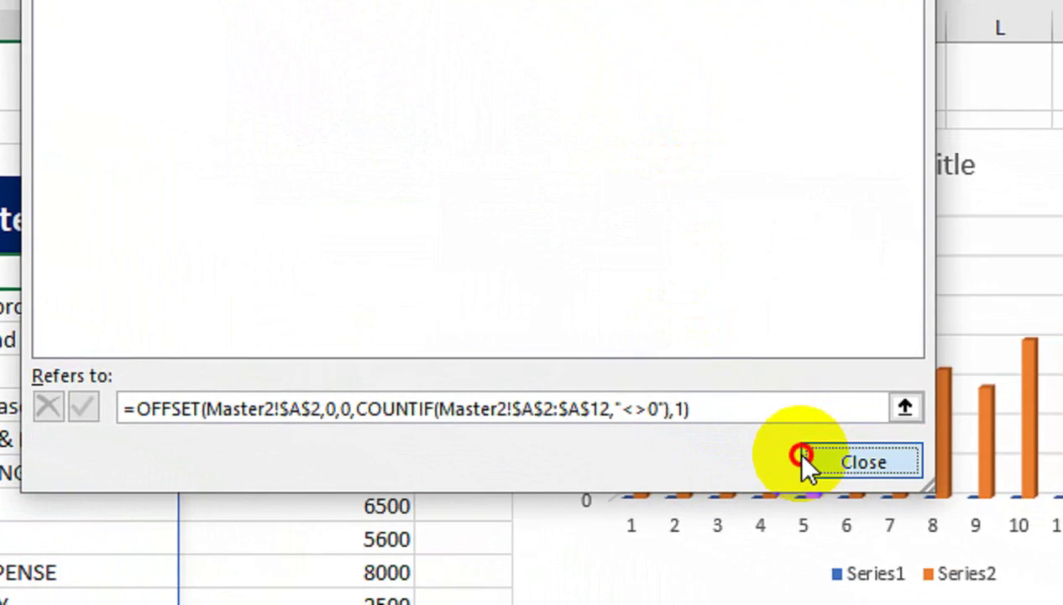
click(807, 459)
- Copy the full text of E5's OFFSET formula and leave the cell without changing it
click(290, 273)
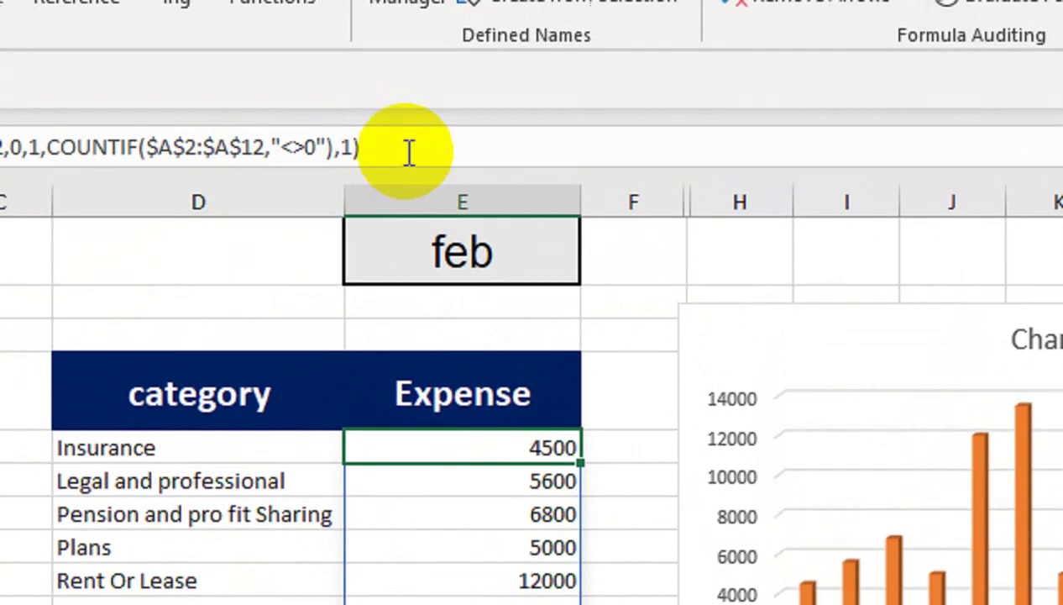
drag(538, 174, 7, 168)
key(ctrl+c)
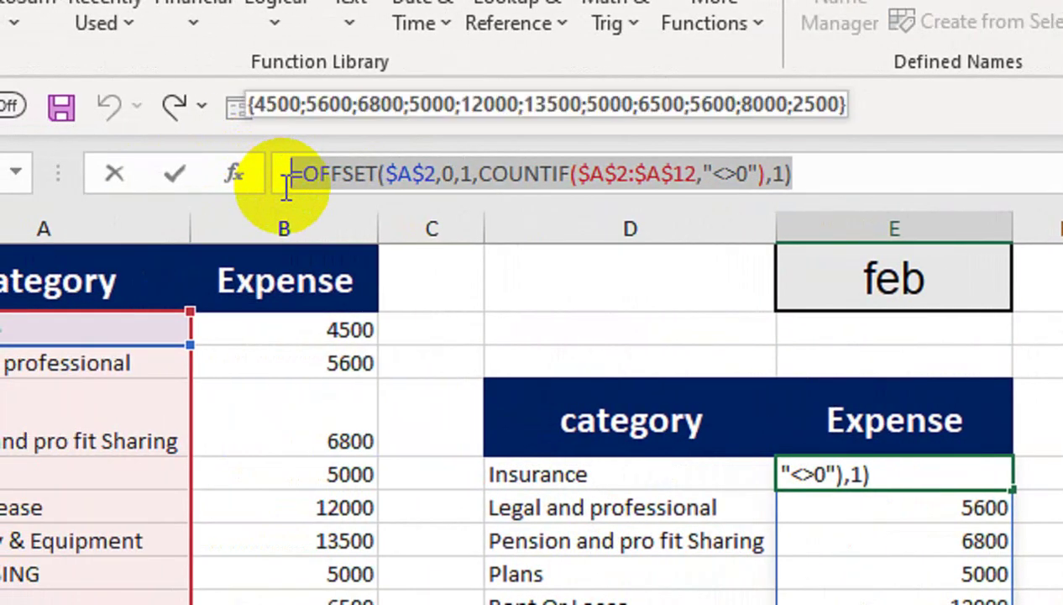
key(Return)
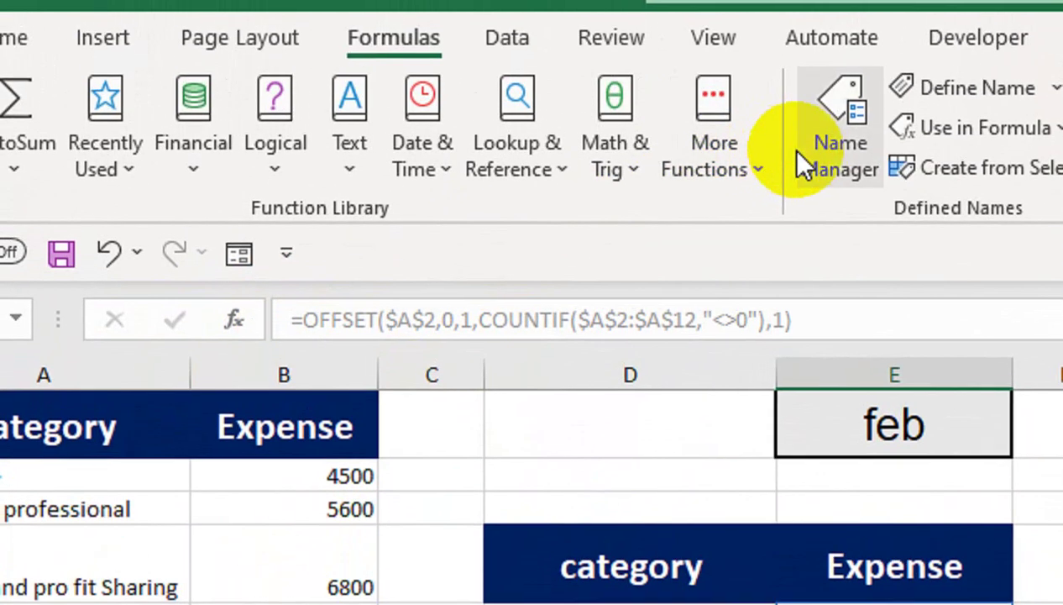
- Define a workbook-scoped name B that refers to the copied expense OFFSET formula
click(840, 17)
click(693, 210)
click(650, 452)
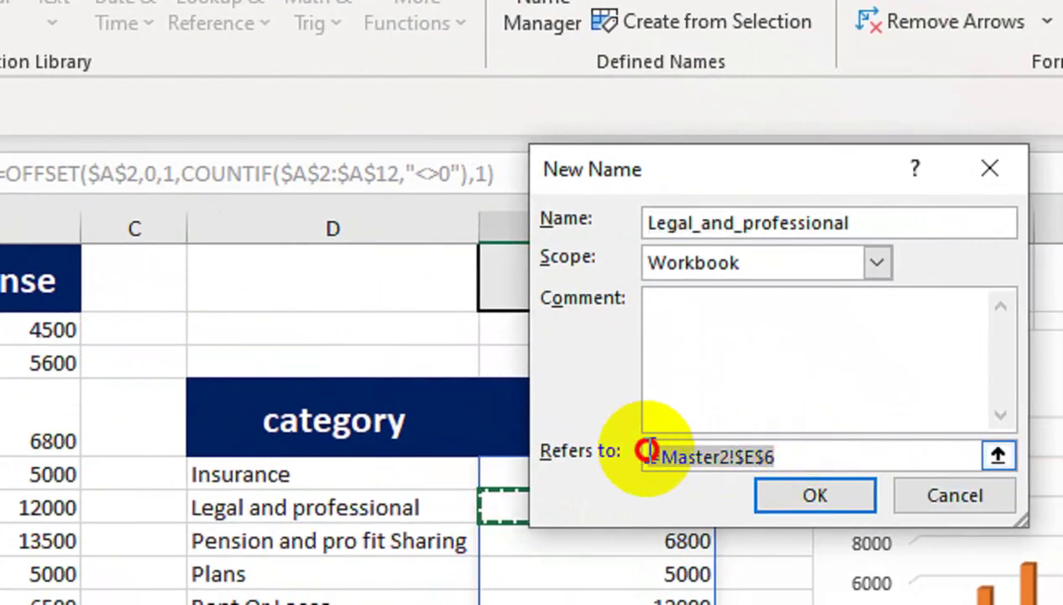
key(ctrl+v)
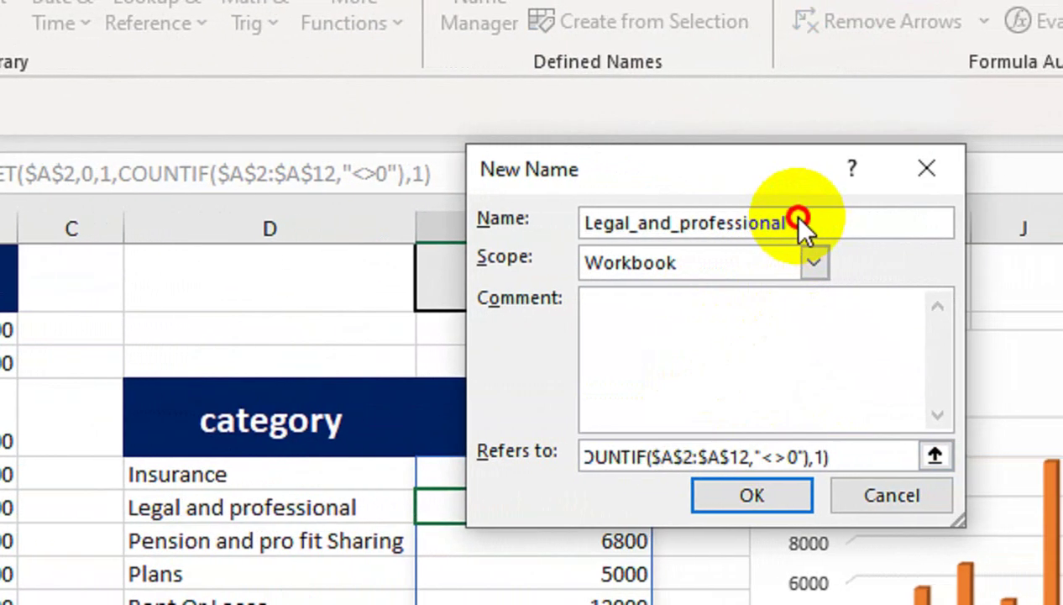
drag(798, 222, 489, 214)
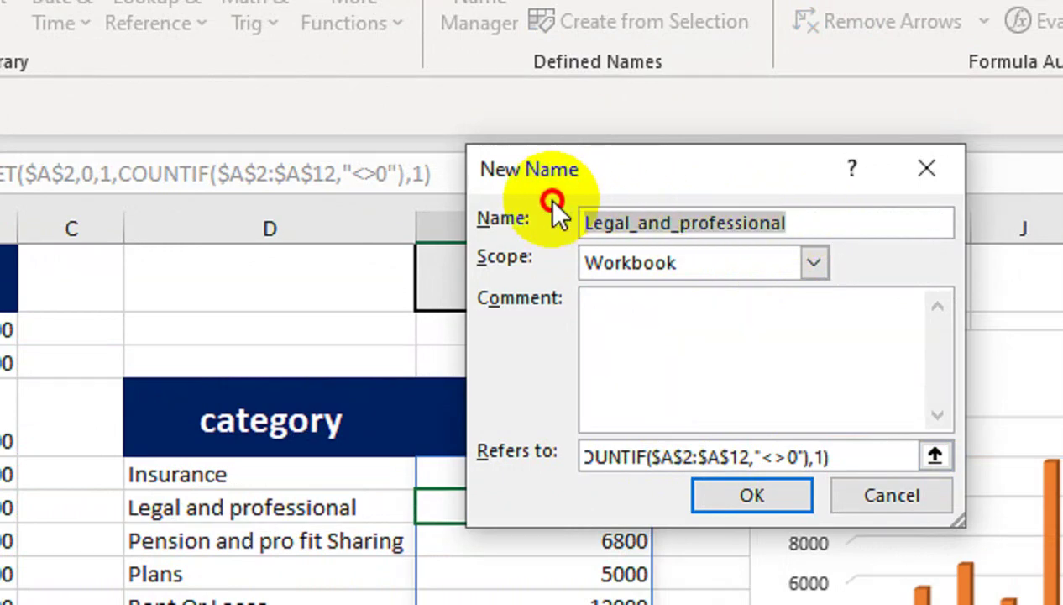
text(B)
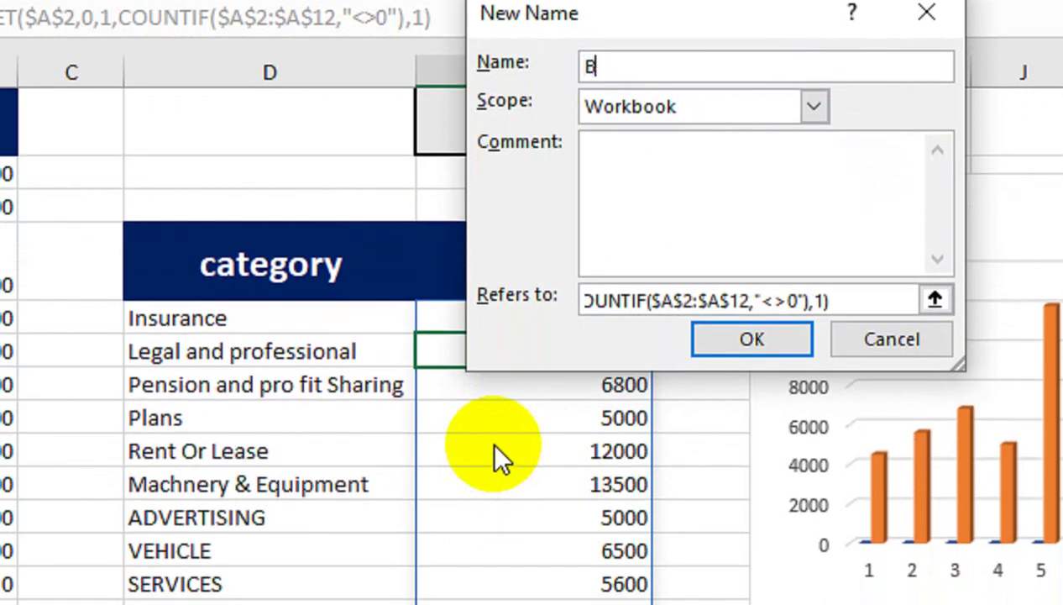
click(732, 340)
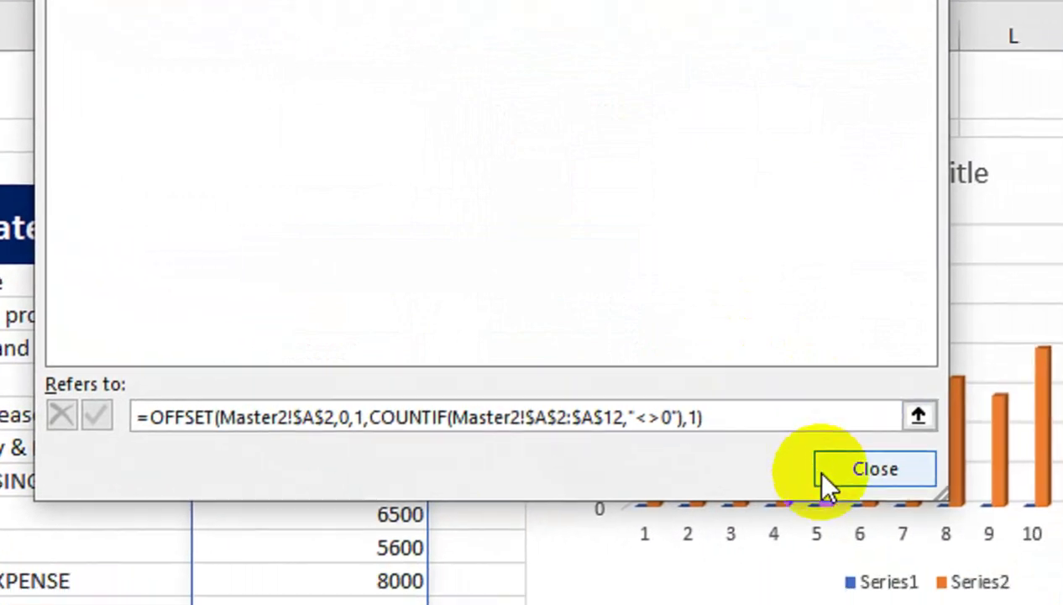
click(1050, 508)
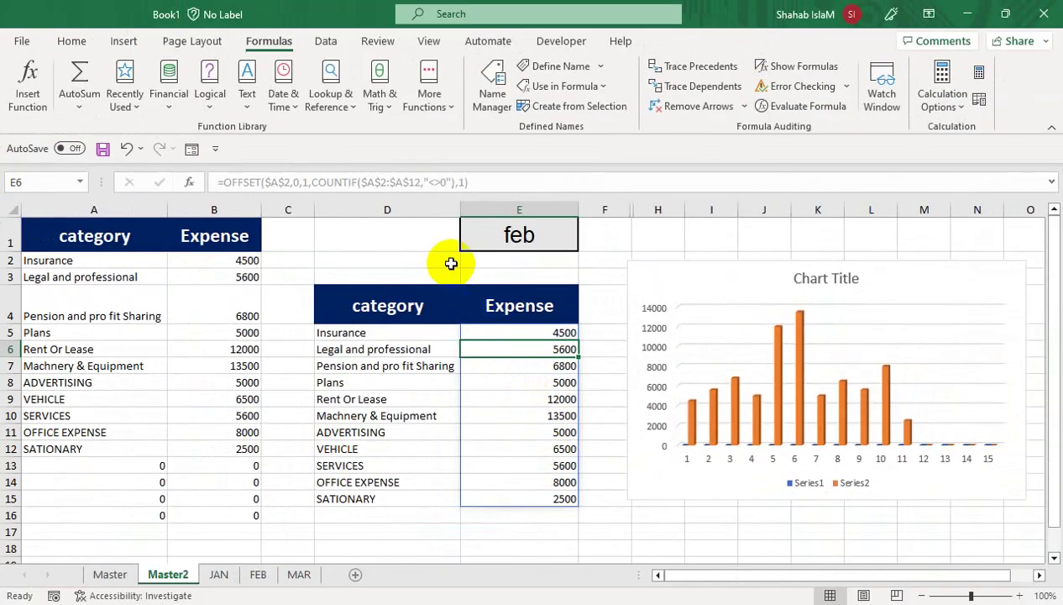
- Set the month in E1 to jan using its dropdown
click(336, 59)
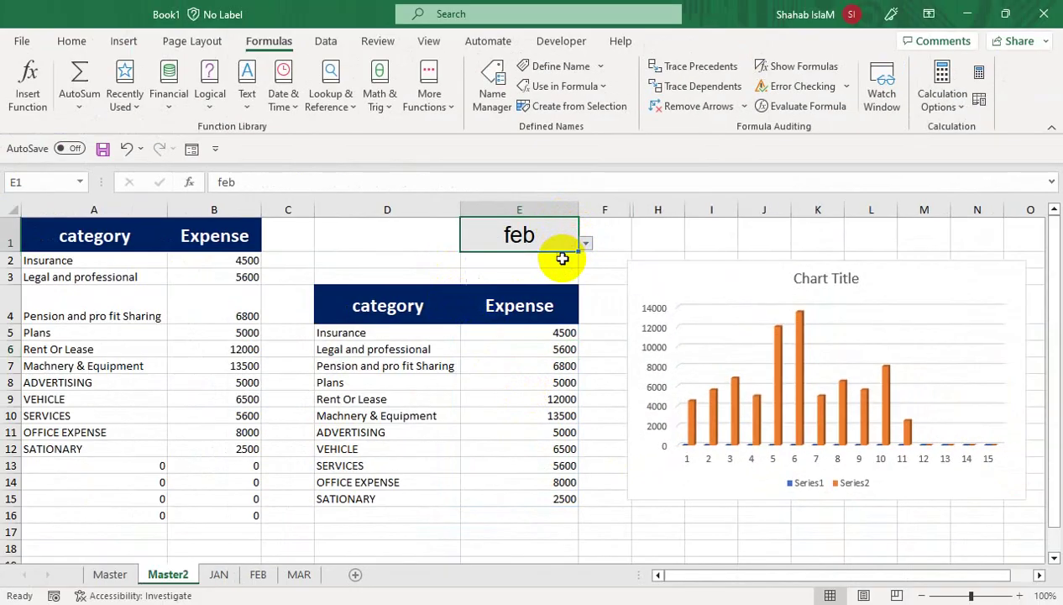
click(557, 257)
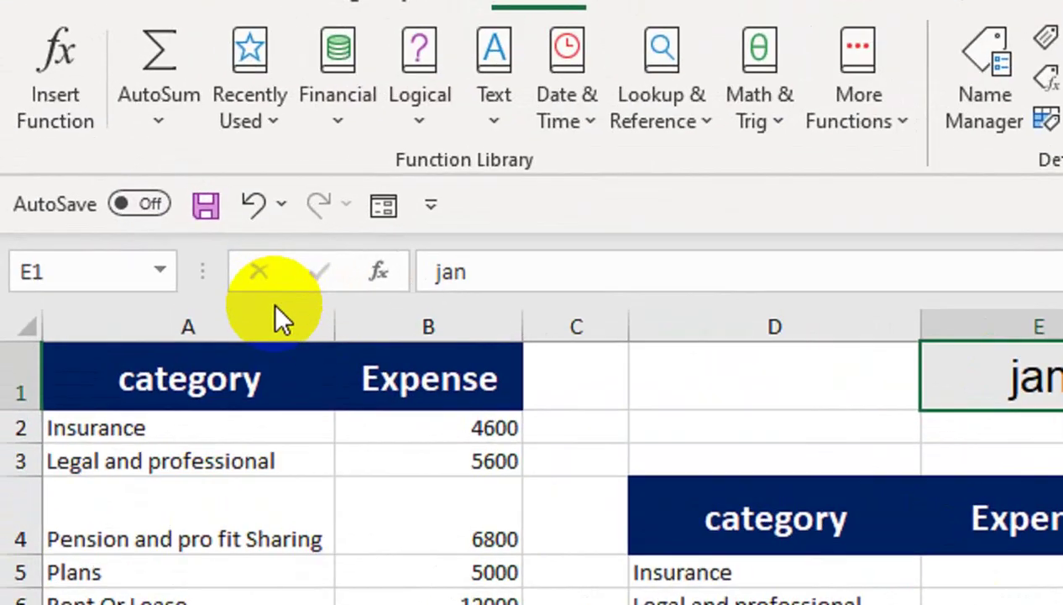
- Select columns A and B and apply Unhide to them
drag(143, 207, 183, 206)
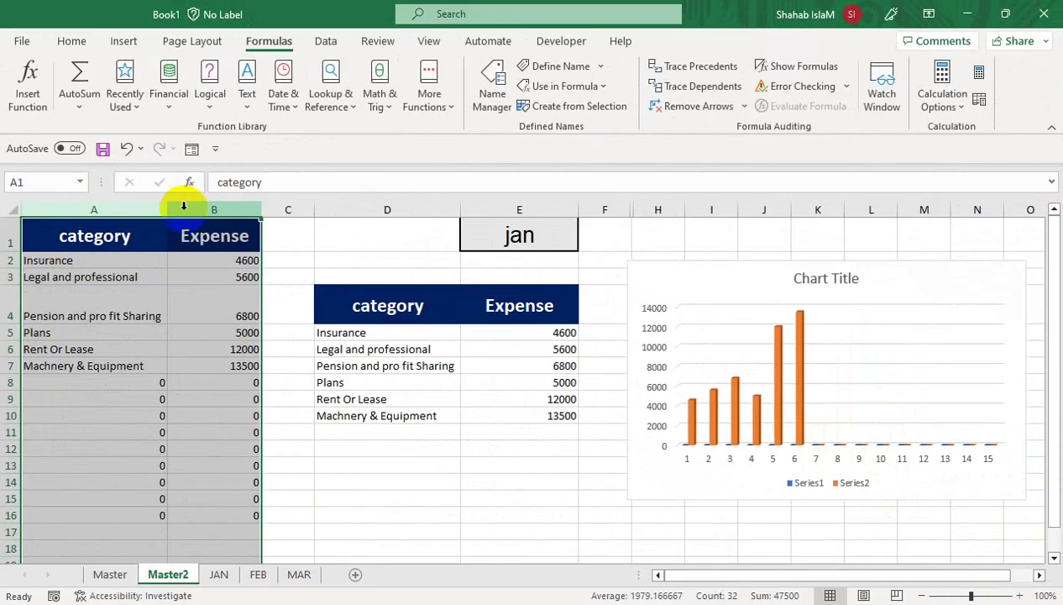
right_click(183, 206)
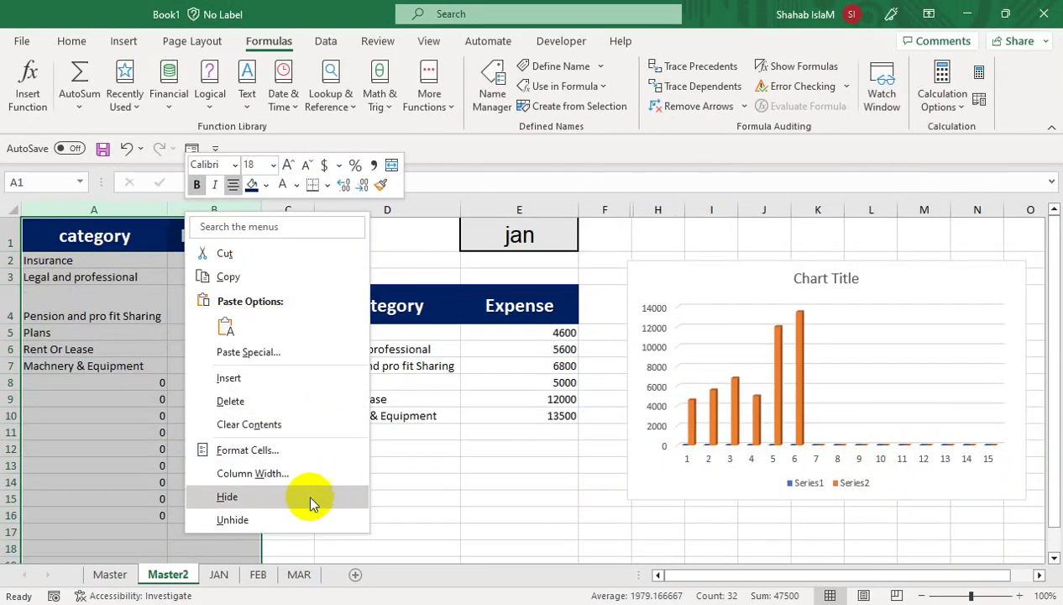
click(298, 519)
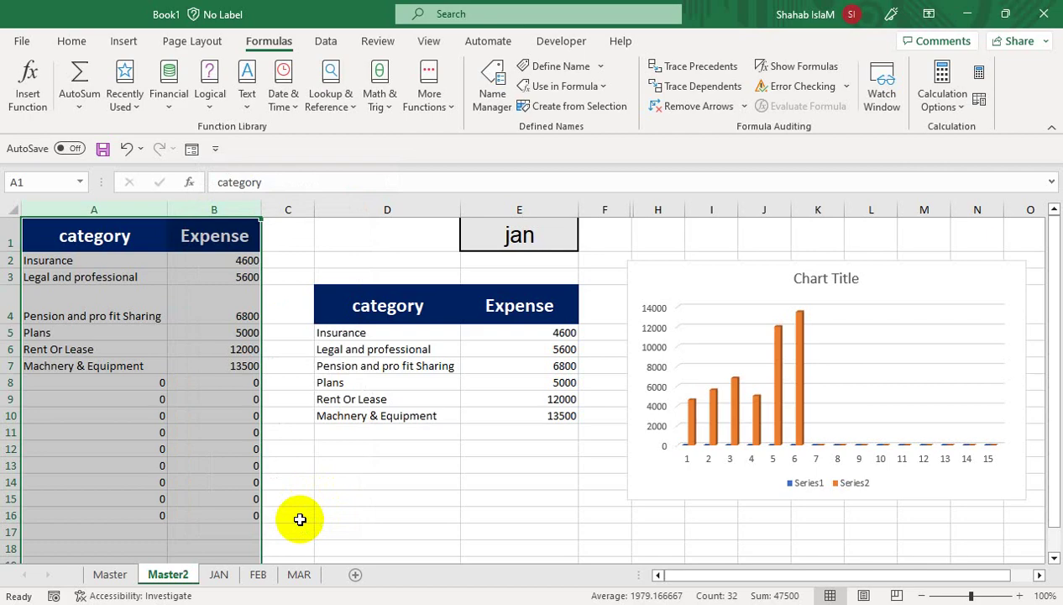
right_click(221, 205)
click(249, 488)
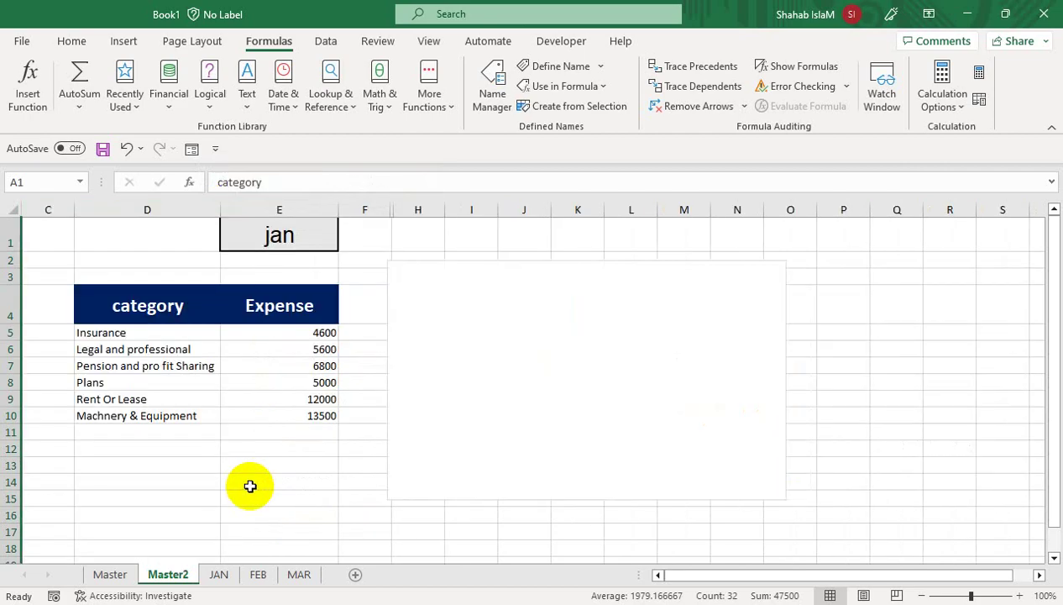
key(ctrl+z)
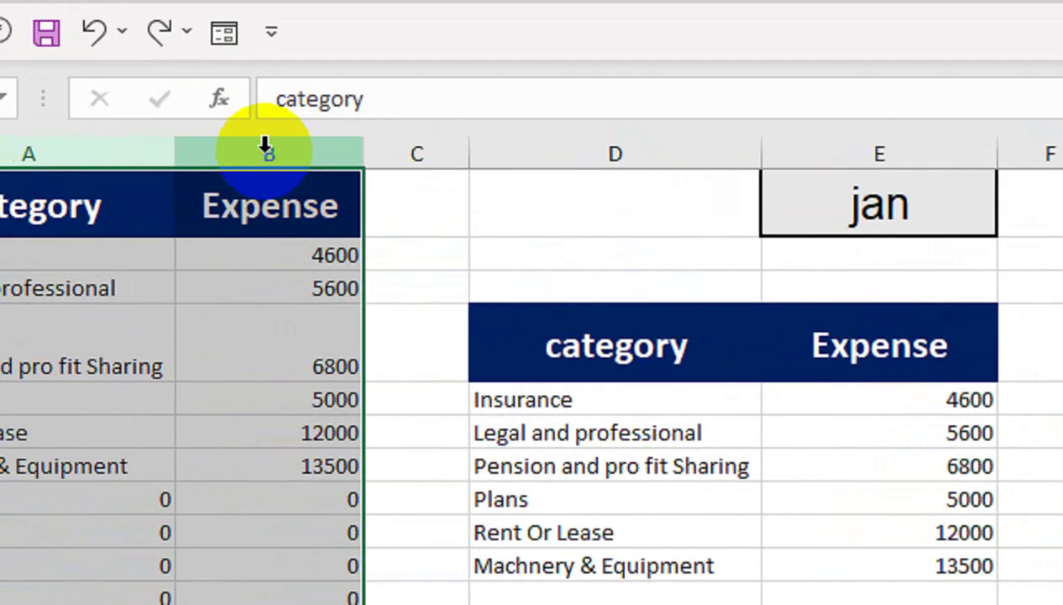
- Narrow columns A and B to thin strips and set both their fill and font colour to white
drag(184, 145, 10, 143)
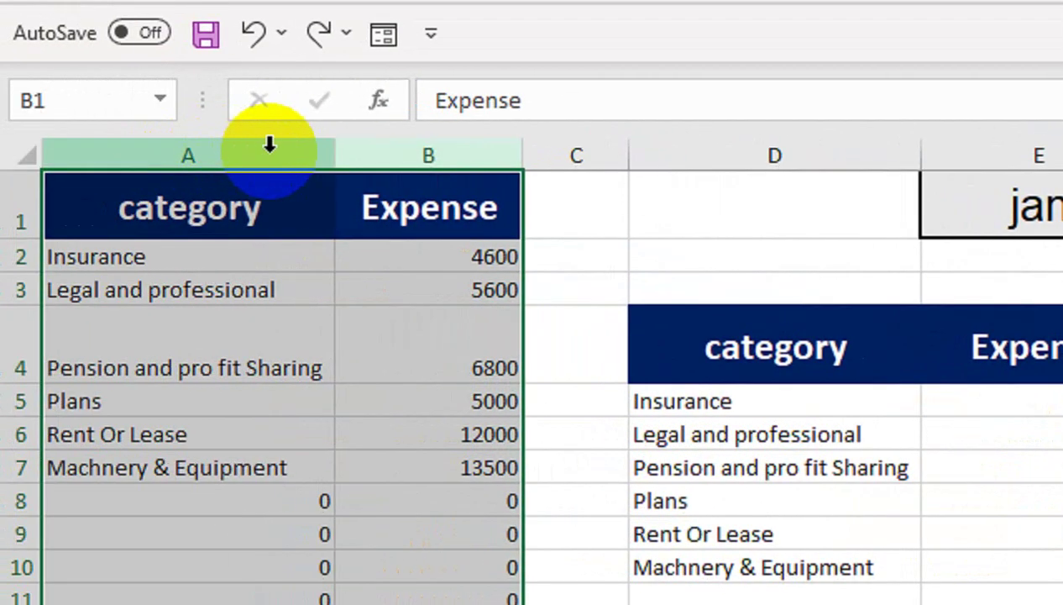
drag(94, 145, 55, 164)
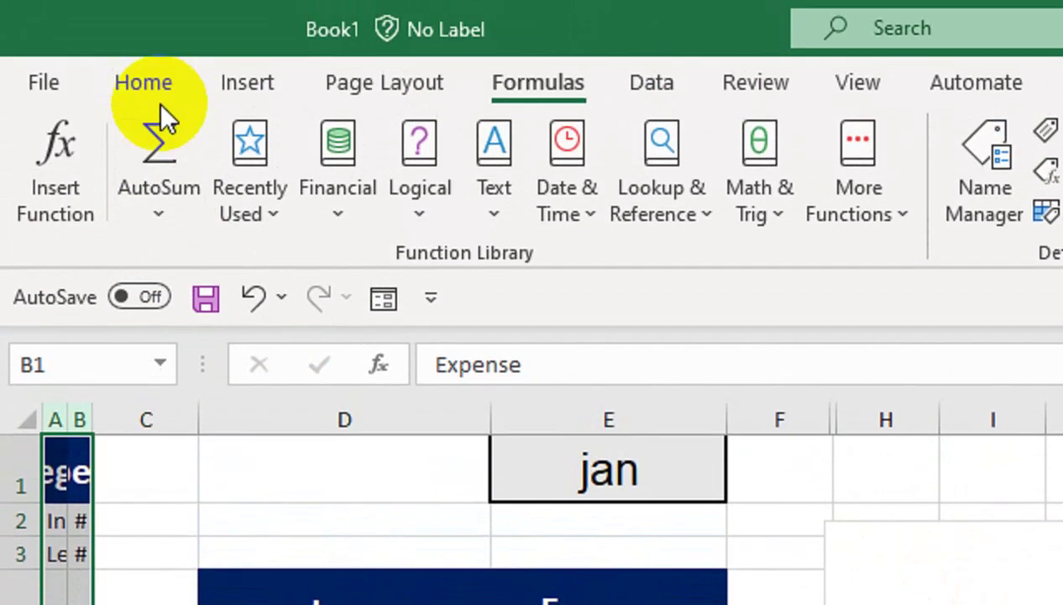
click(159, 104)
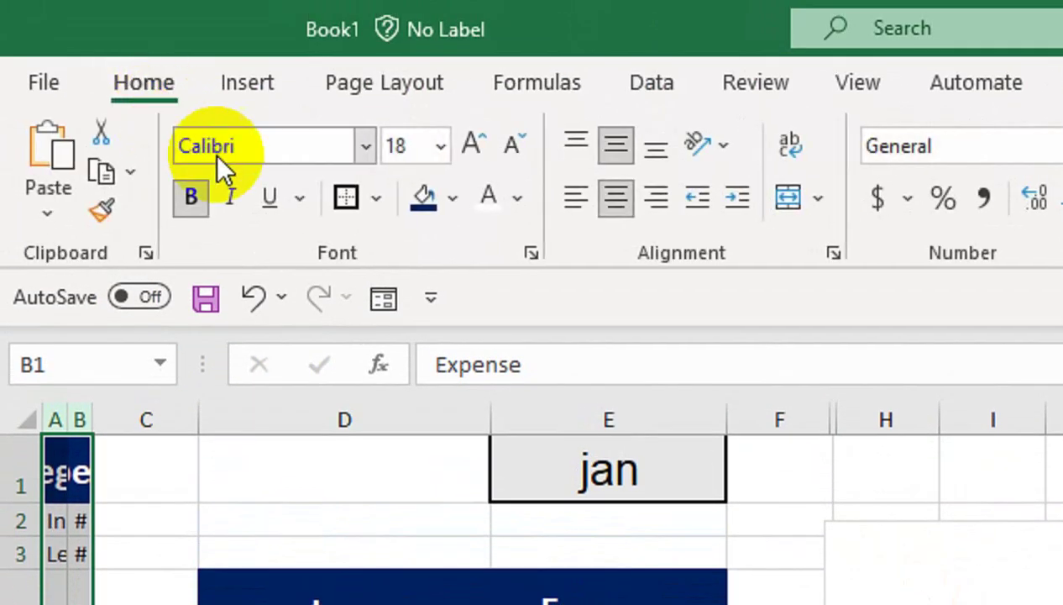
click(452, 198)
click(421, 280)
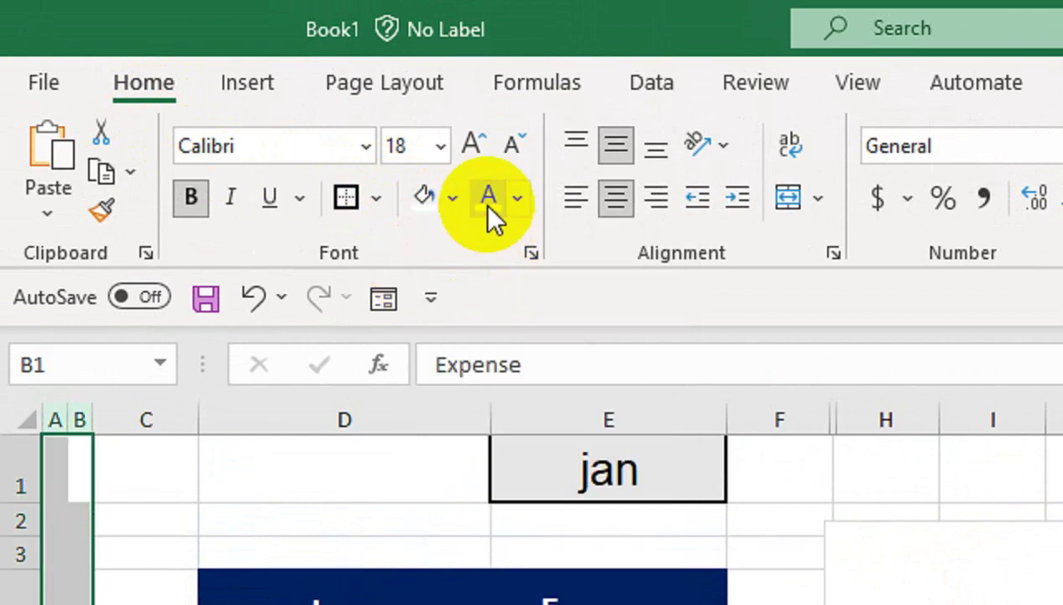
click(327, 469)
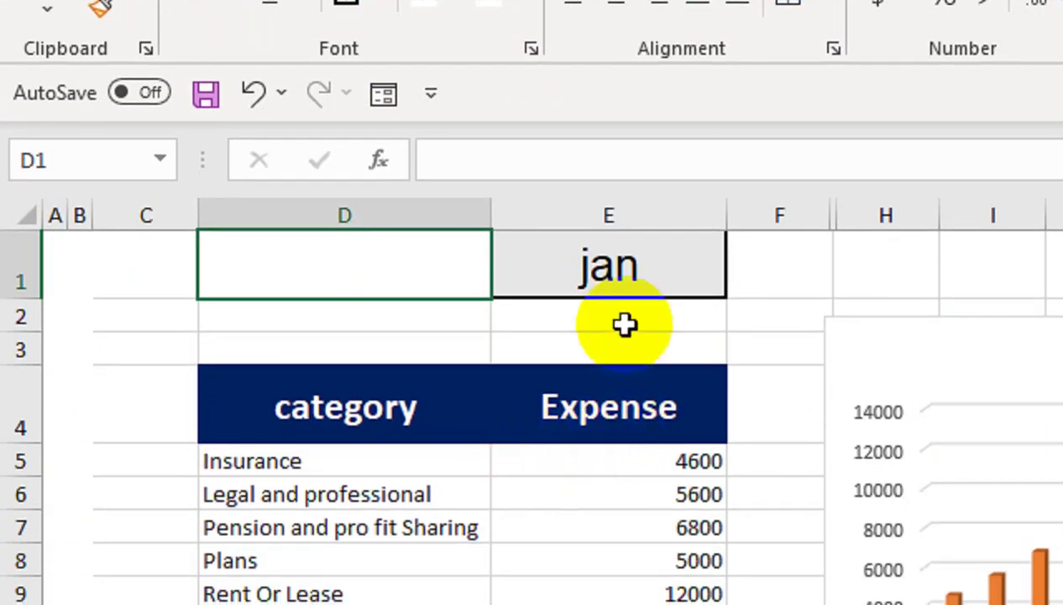
- Enlarge the chart so that it spans roughly from column H to column R
click(615, 413)
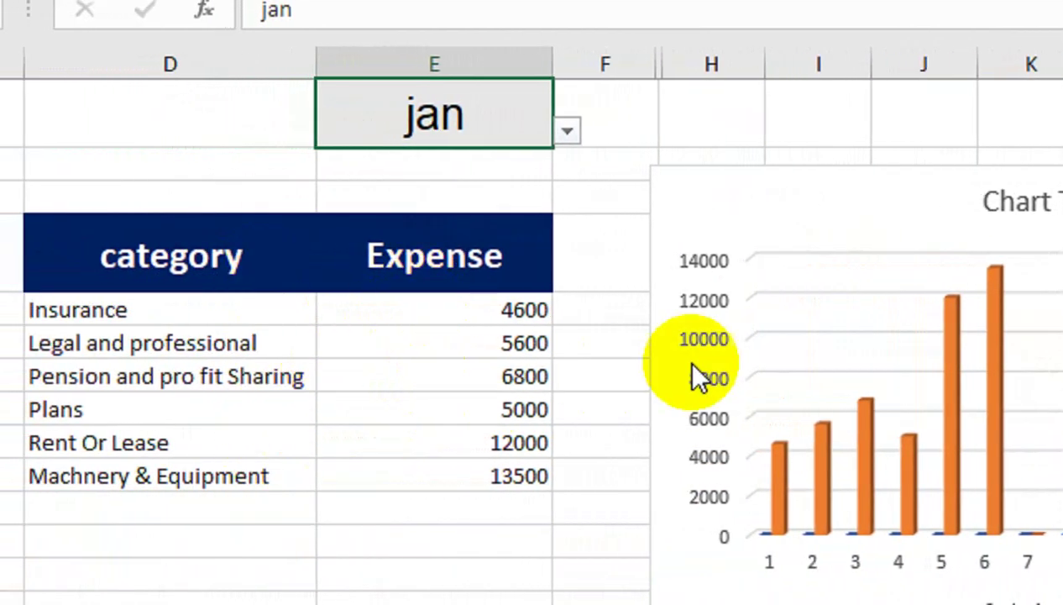
click(857, 356)
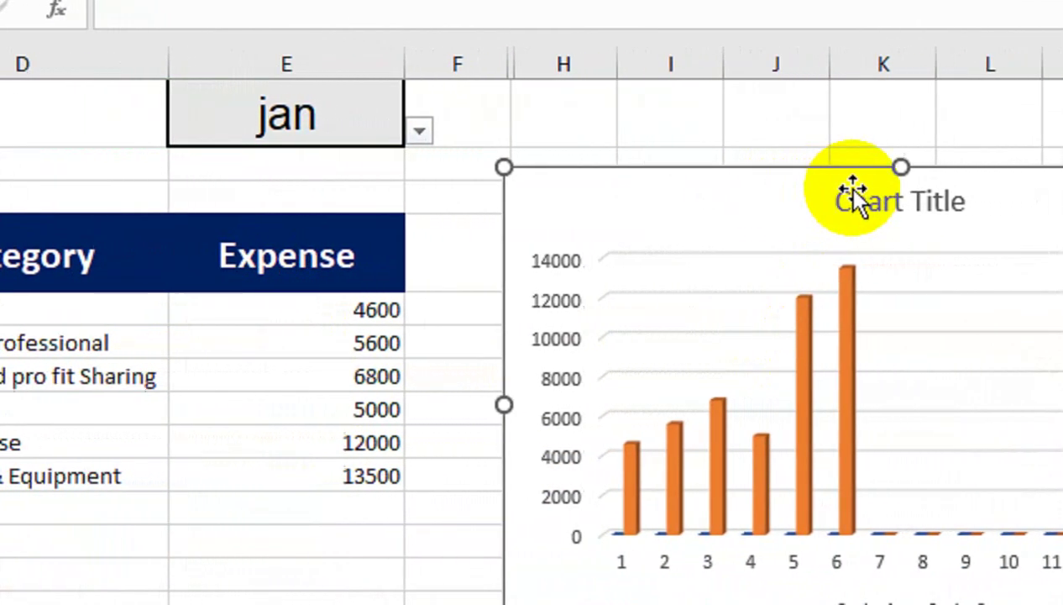
drag(799, 163, 927, 164)
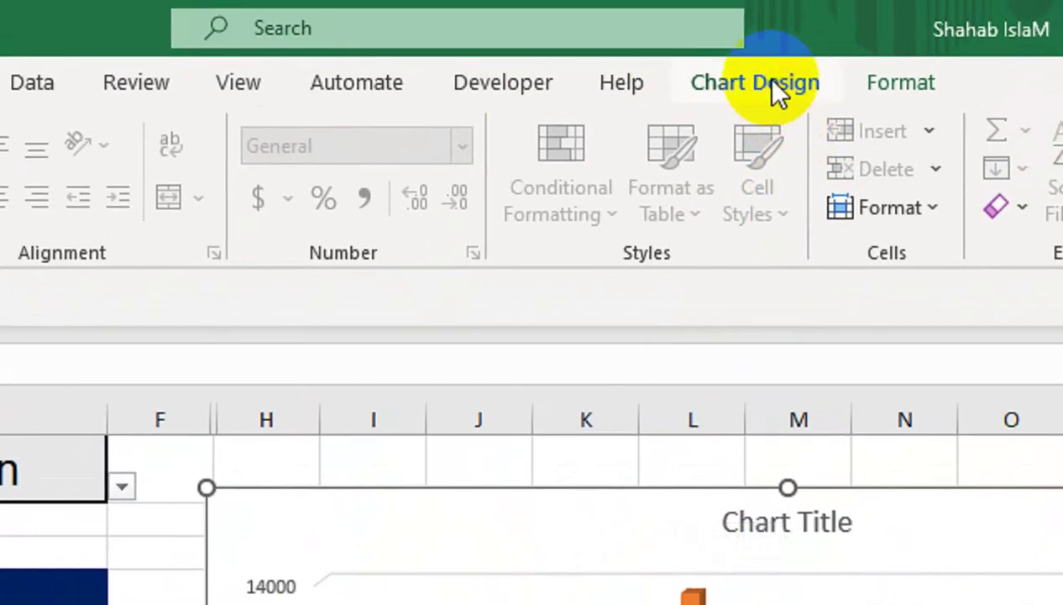
click(827, 48)
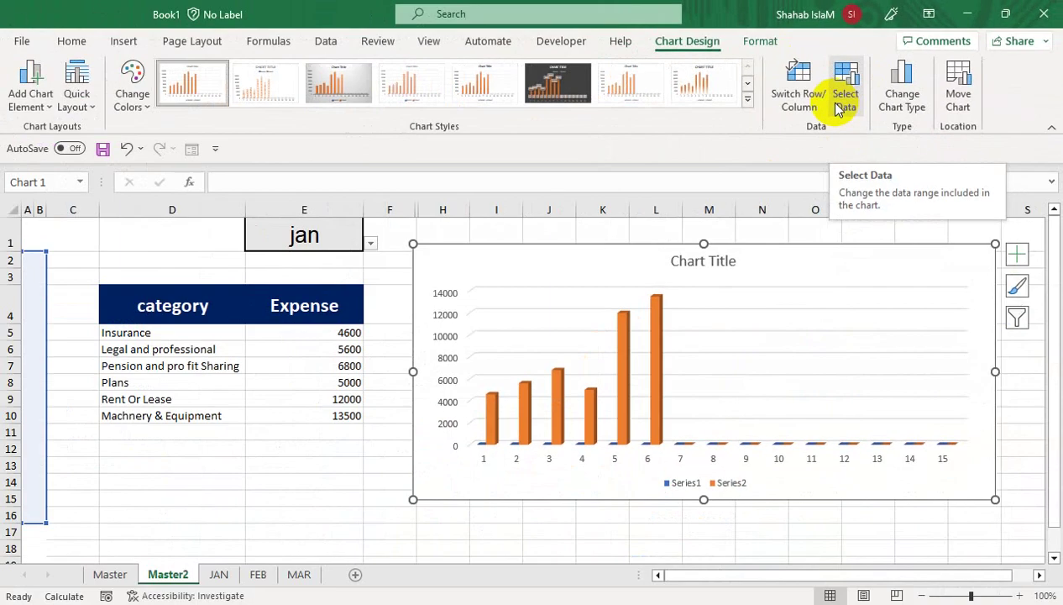
click(786, 210)
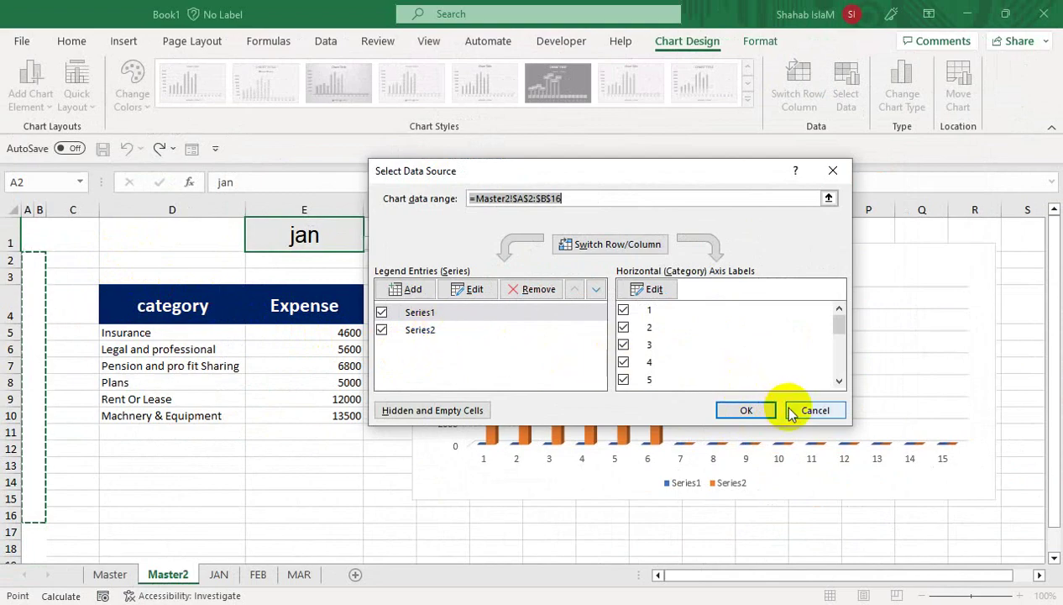
click(791, 412)
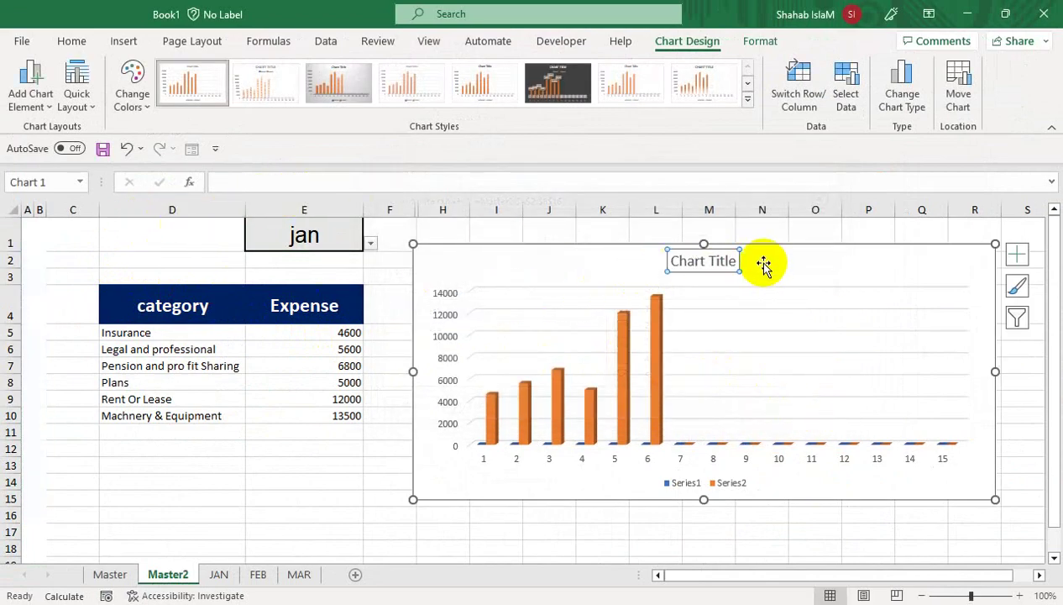
- Extend the chart's source range up to row 1 so it covers A1:B16, including the category and Expense headers
click(482, 282)
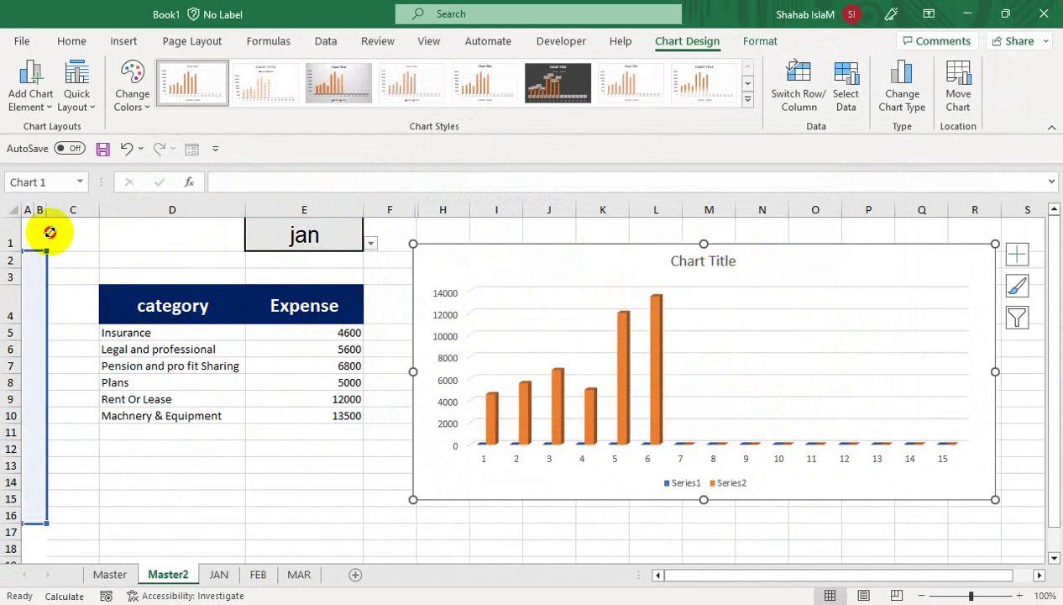
drag(49, 236, 176, 273)
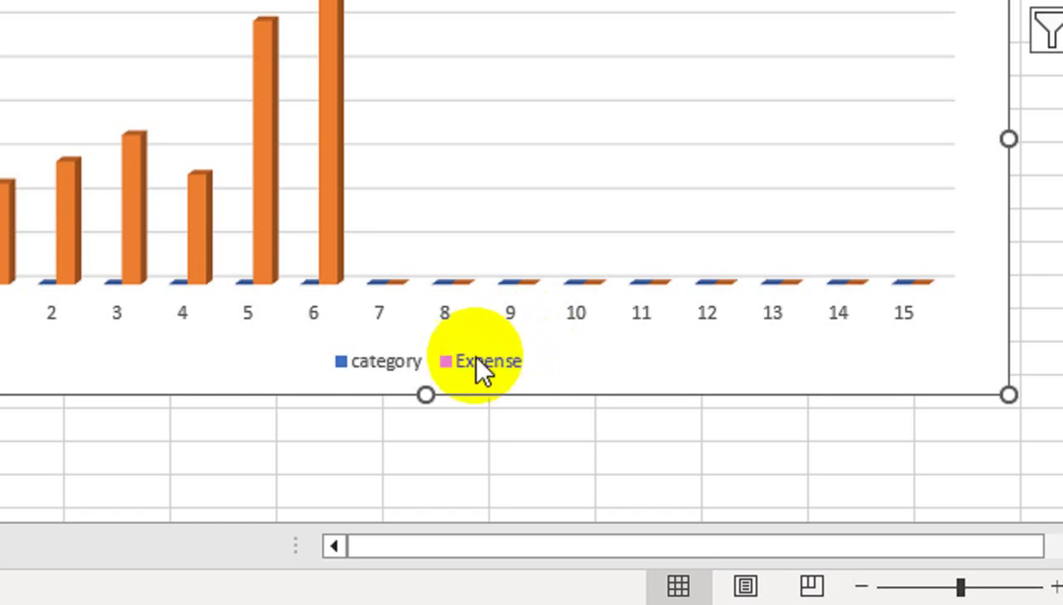
- Increase the chart legend's font size to 14
click(409, 360)
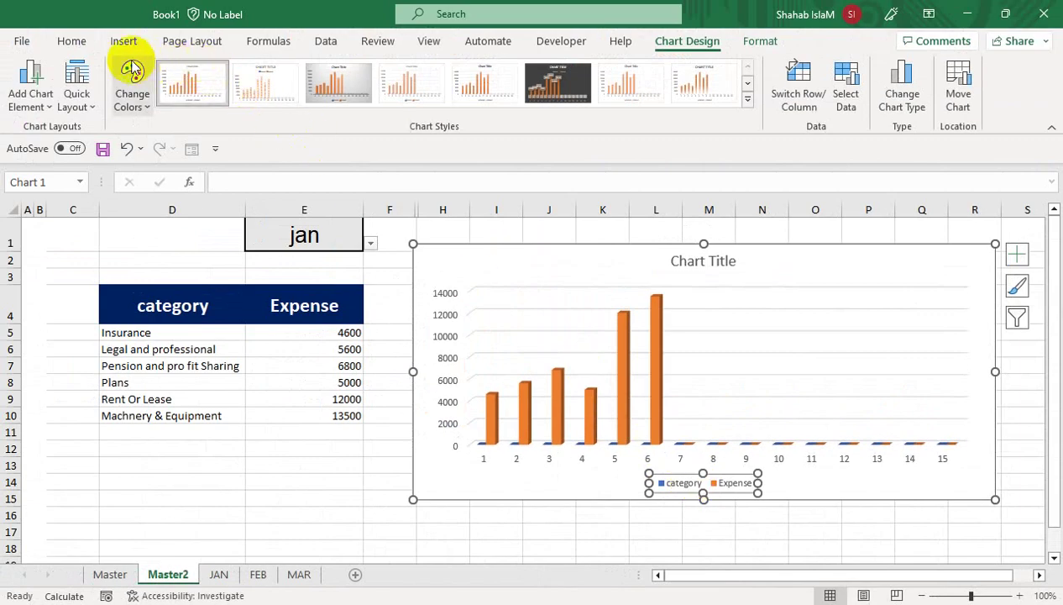
click(78, 41)
click(236, 73)
click(236, 73)
click(236, 73)
click(236, 73)
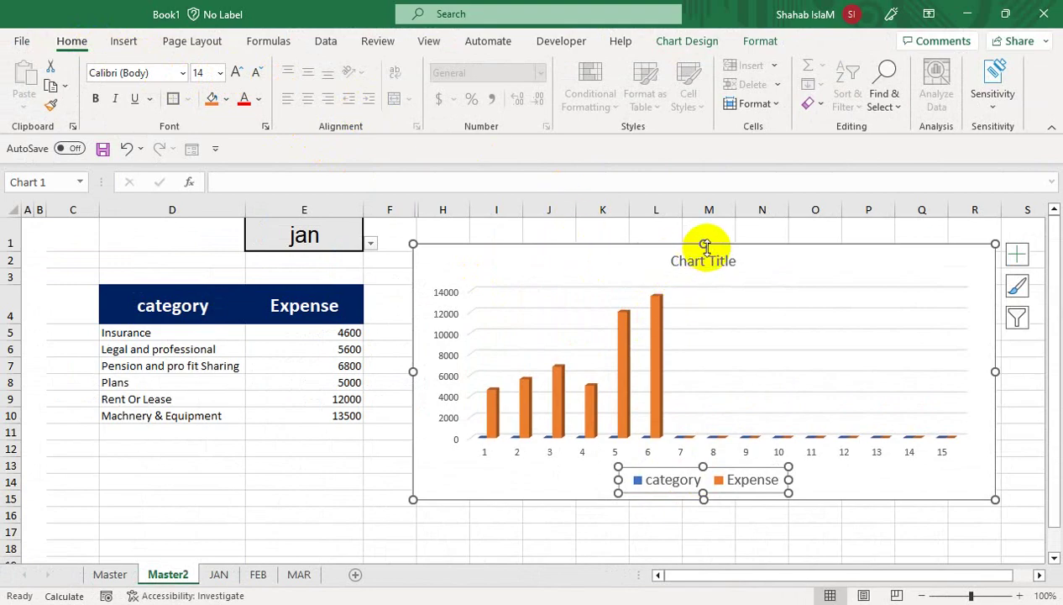
- Edit the chart's category series so that its values refer to the dynamic name, =Master2!A
click(718, 257)
click(699, 40)
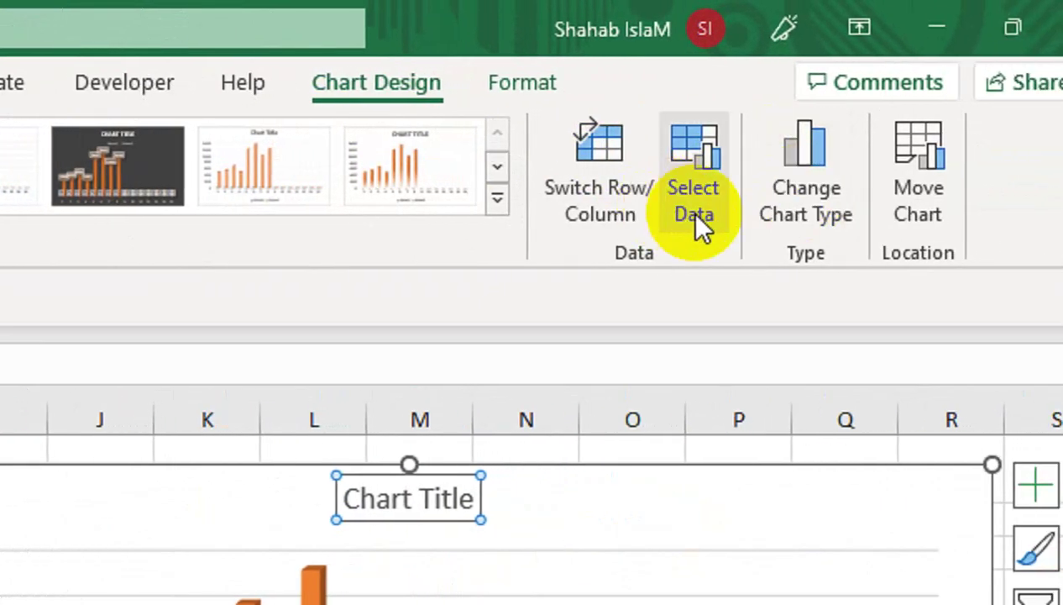
click(690, 201)
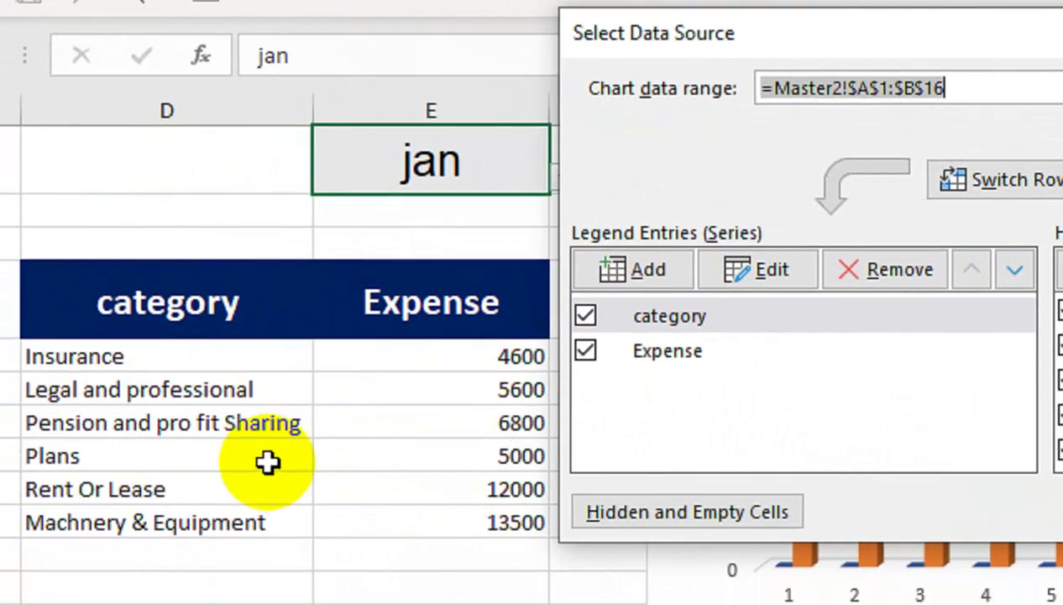
click(647, 317)
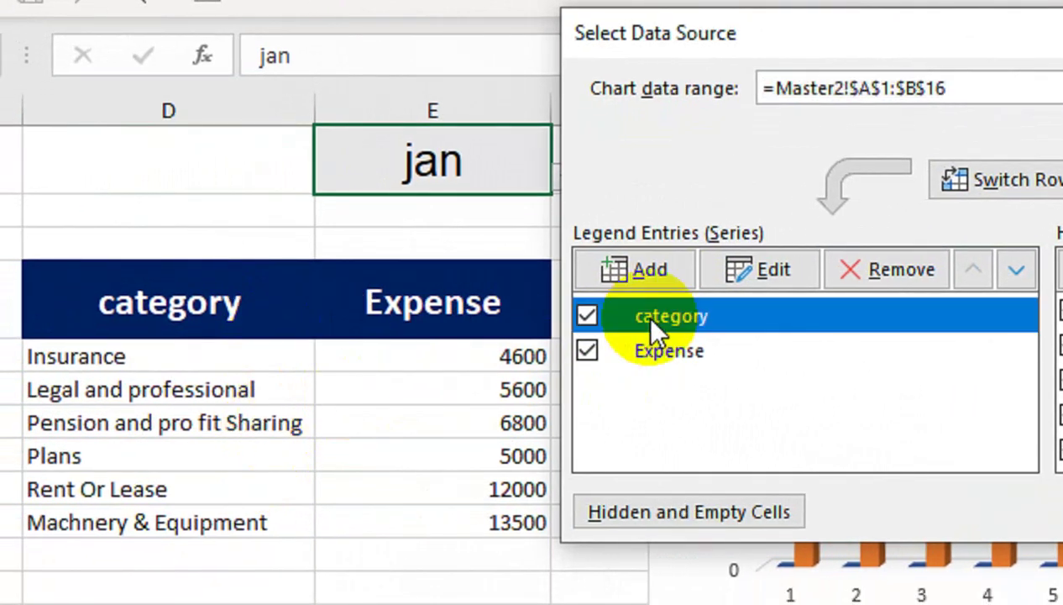
click(790, 282)
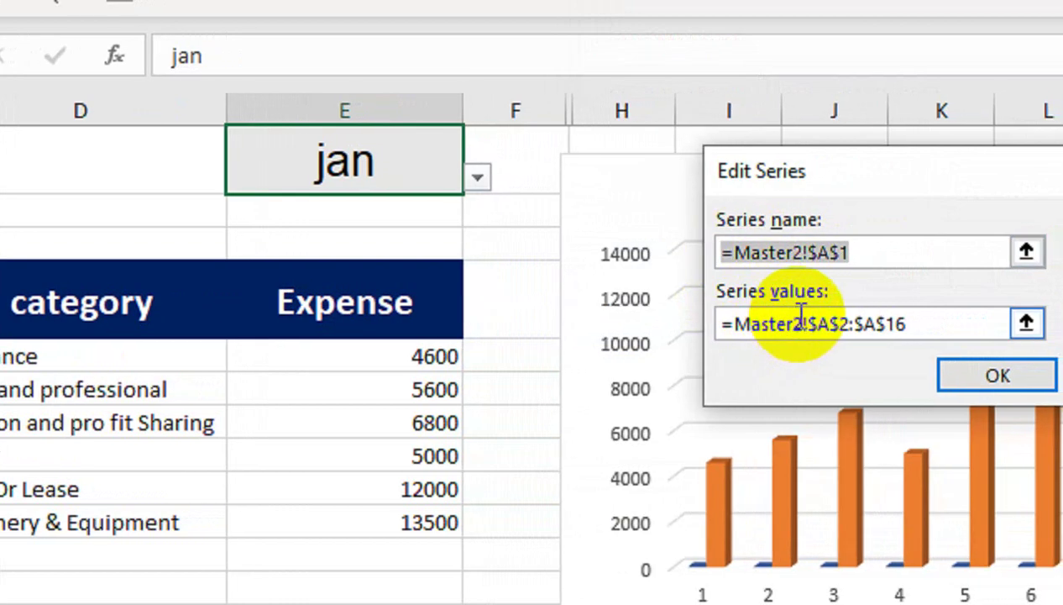
key(End)
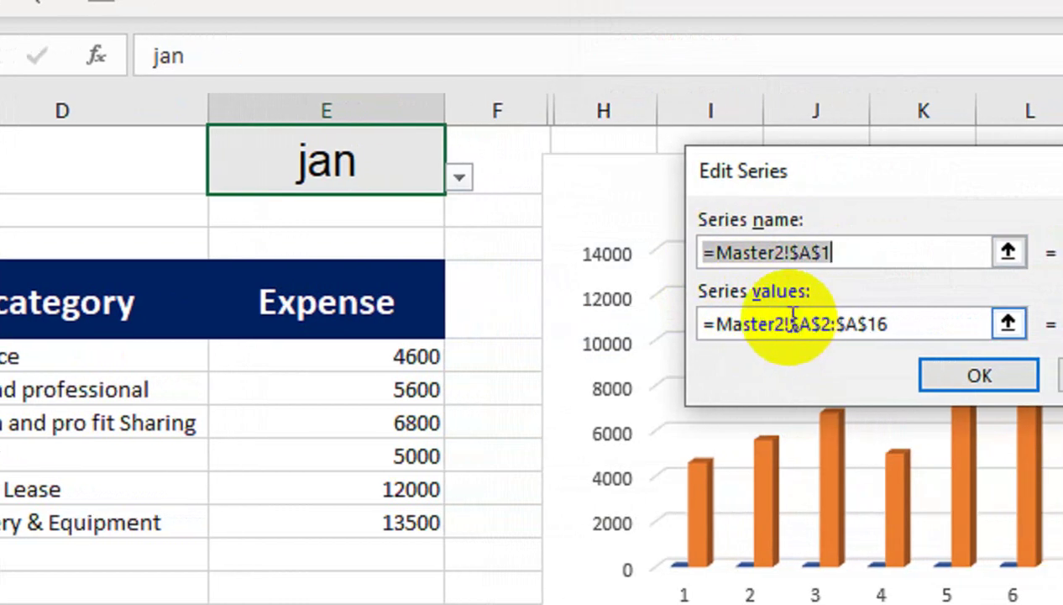
drag(791, 325, 889, 326)
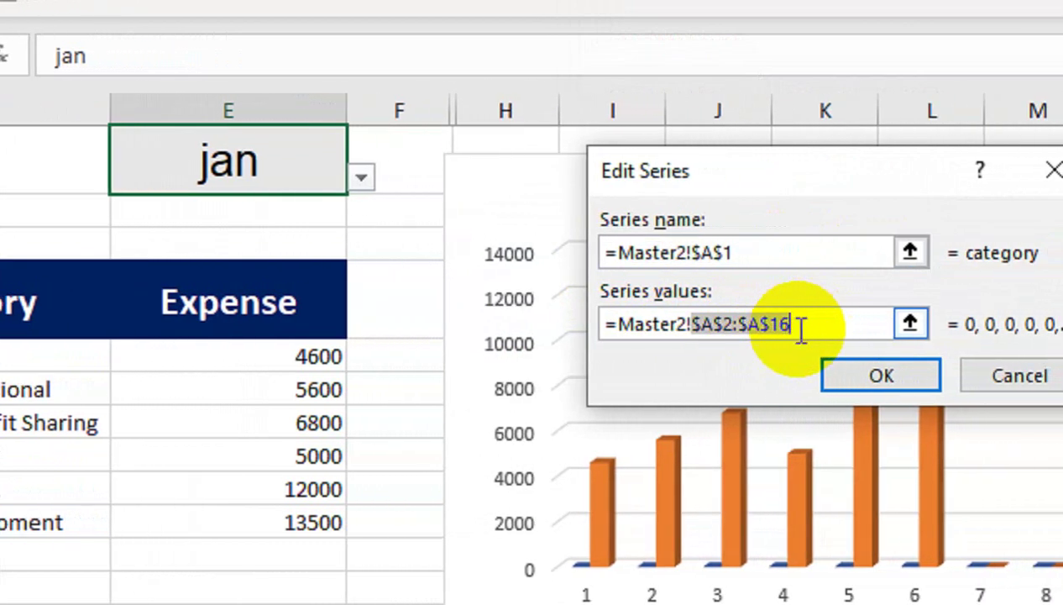
text(aster2!a)
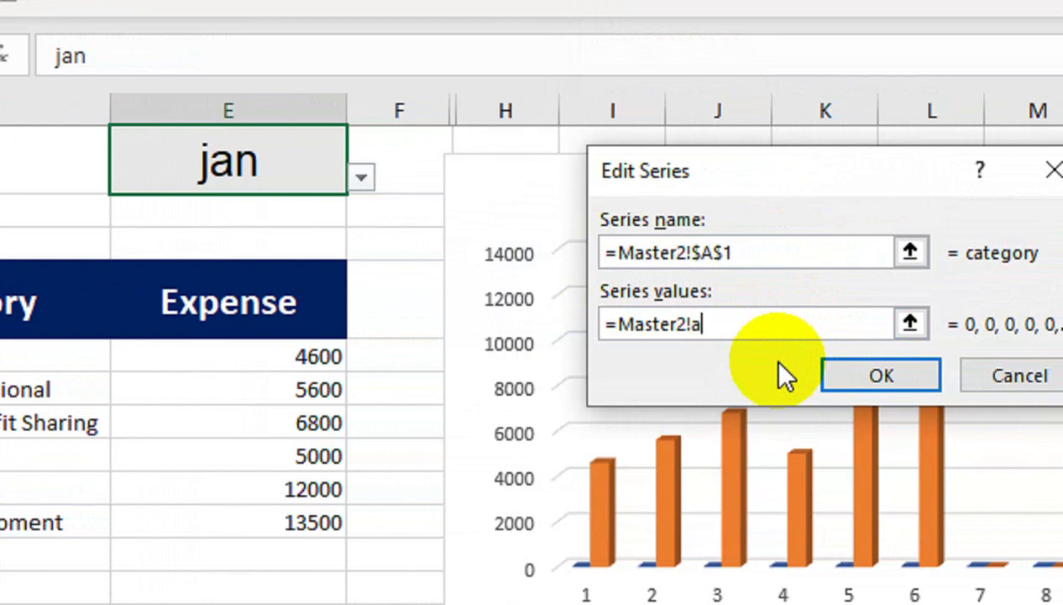
key(BackSpace)
text(A)
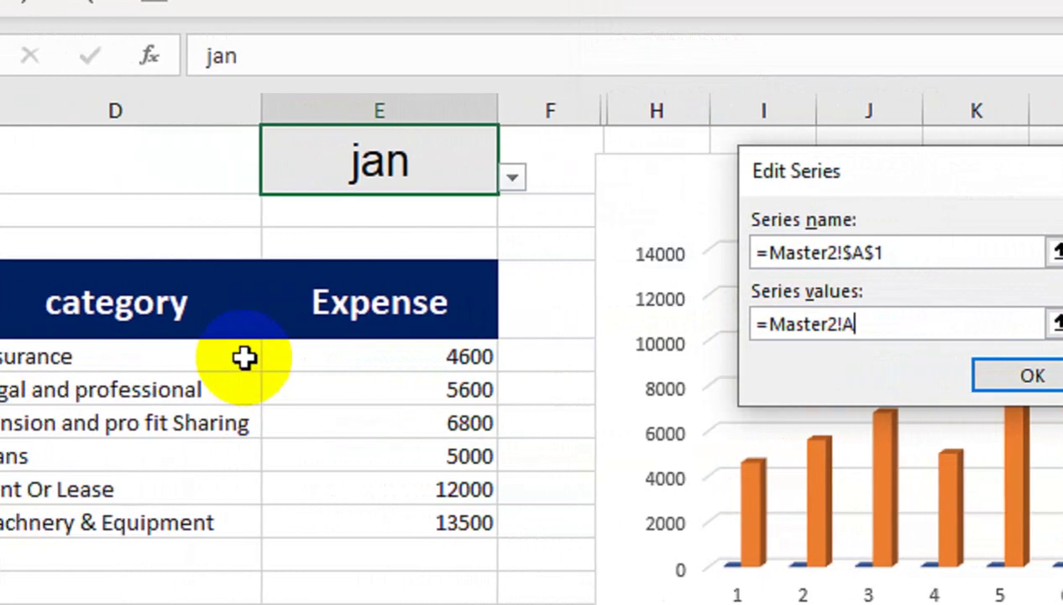
click(1010, 377)
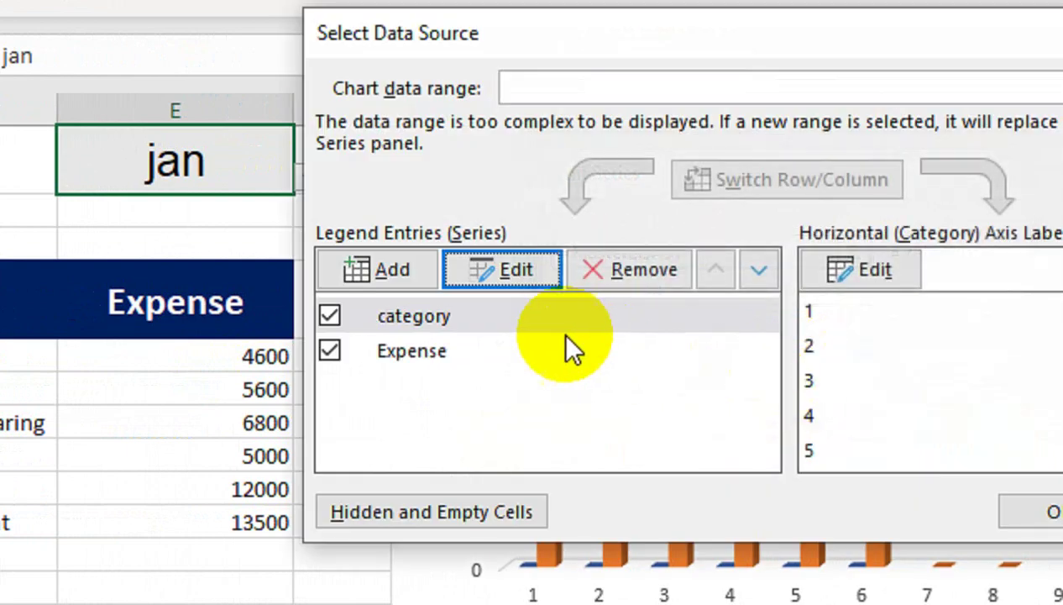
- Set the Expense series values to =Master2!B and apply the chart's new data source
click(410, 353)
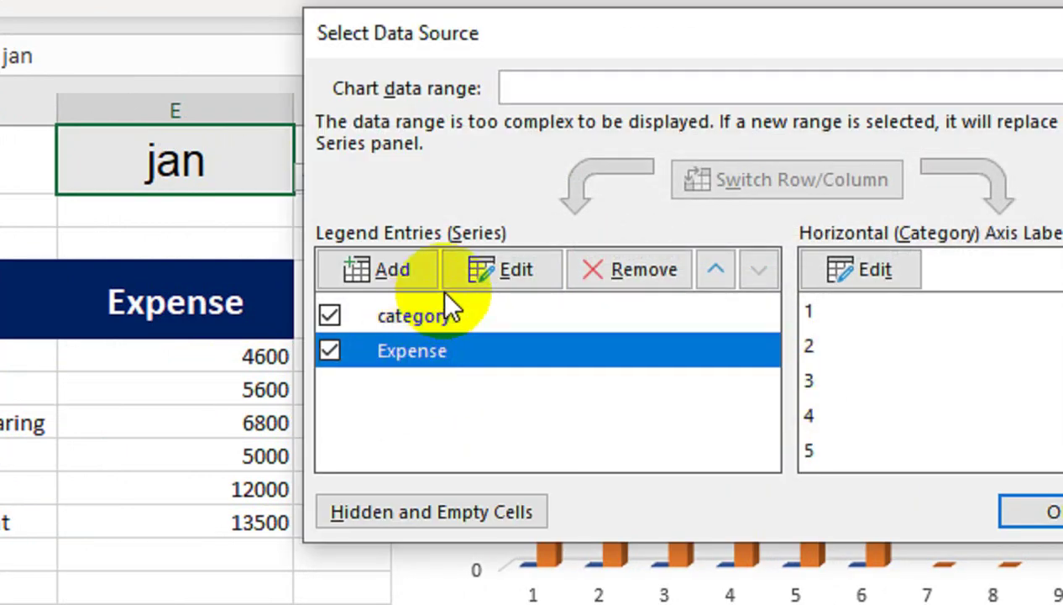
click(468, 273)
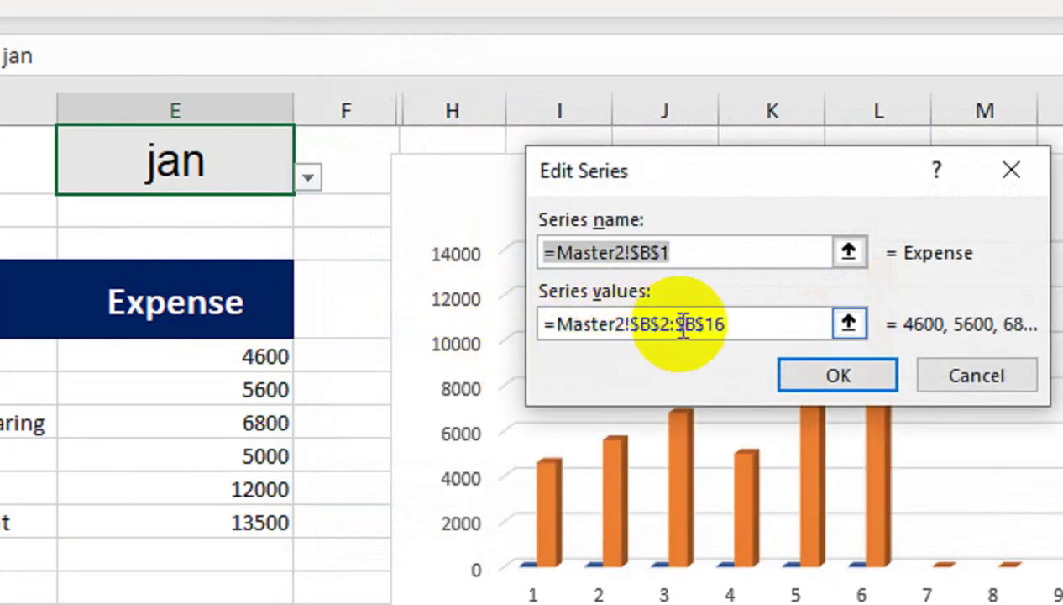
drag(750, 323, 626, 329)
text(B)
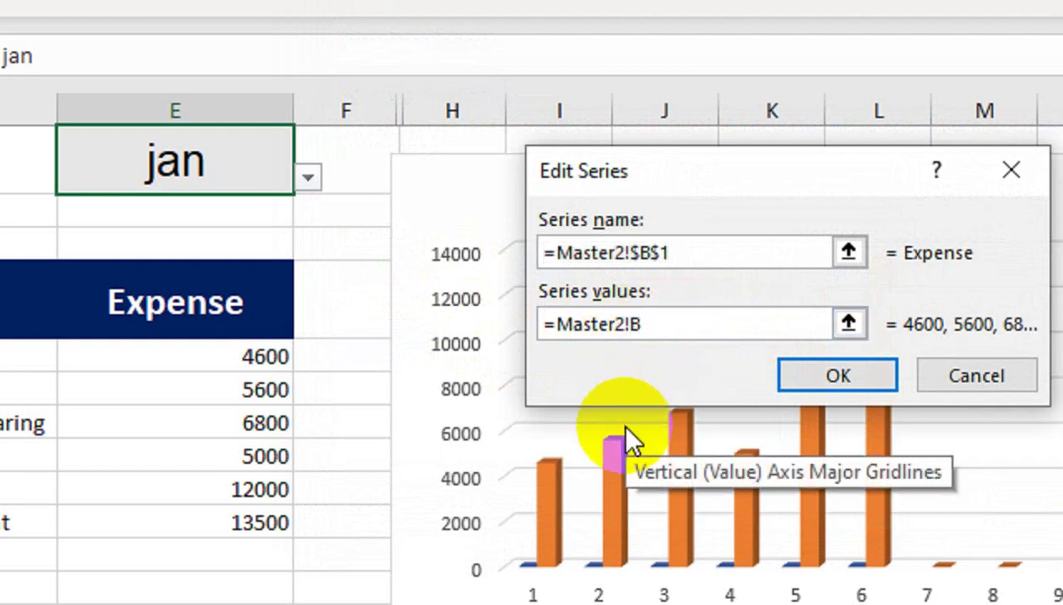
click(794, 379)
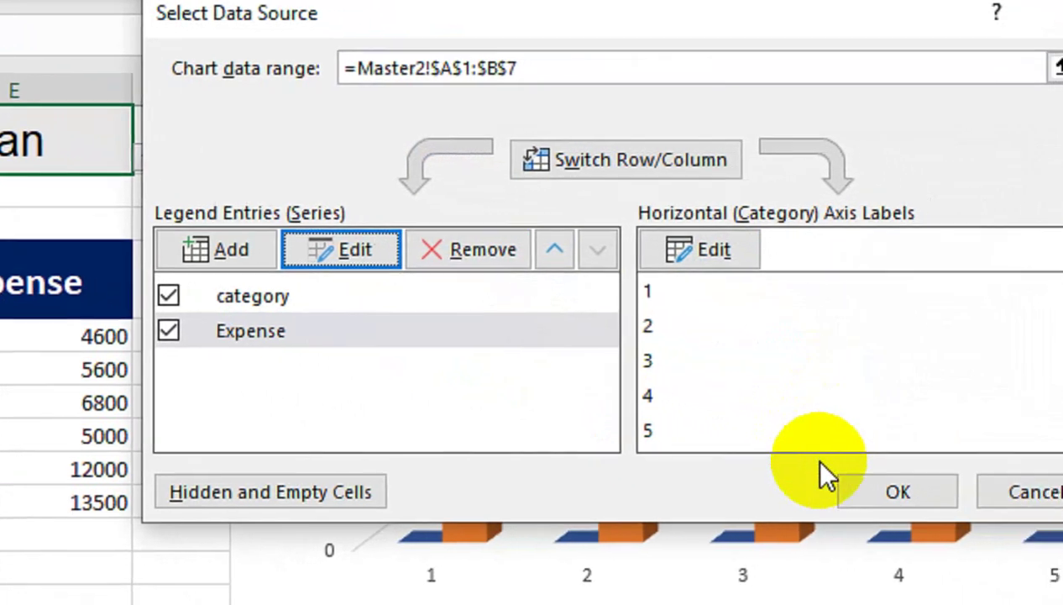
click(1046, 511)
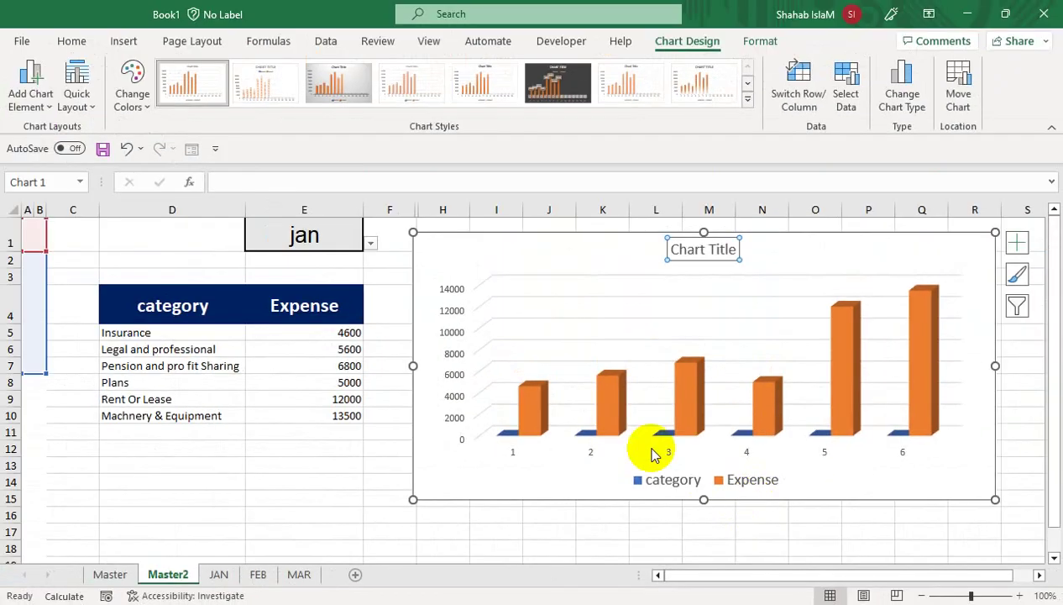
- Switch the month in E1 to feb and then to mar to test the dynamic chart
click(369, 268)
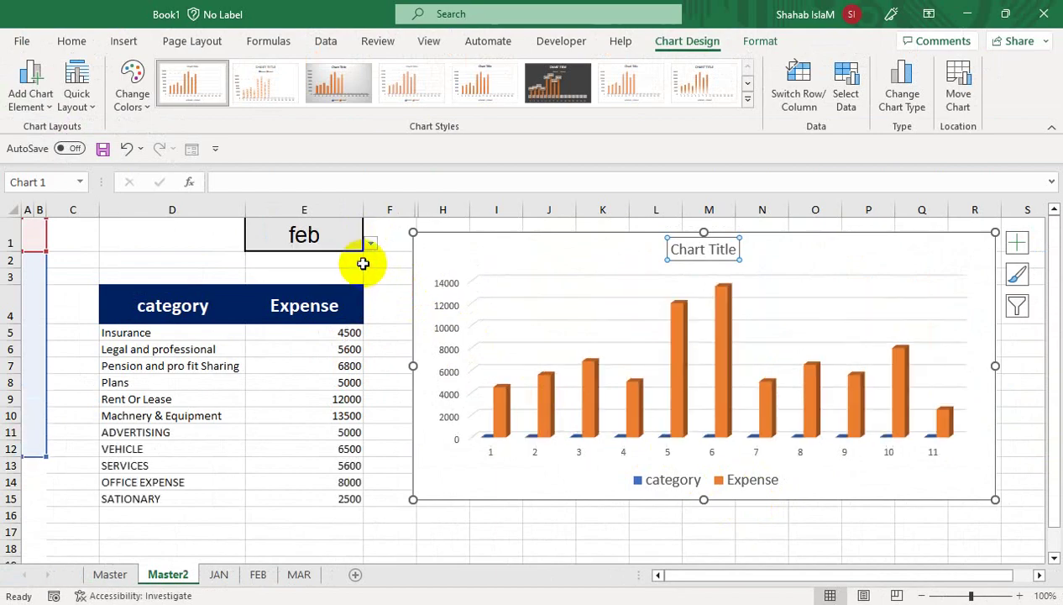
click(354, 280)
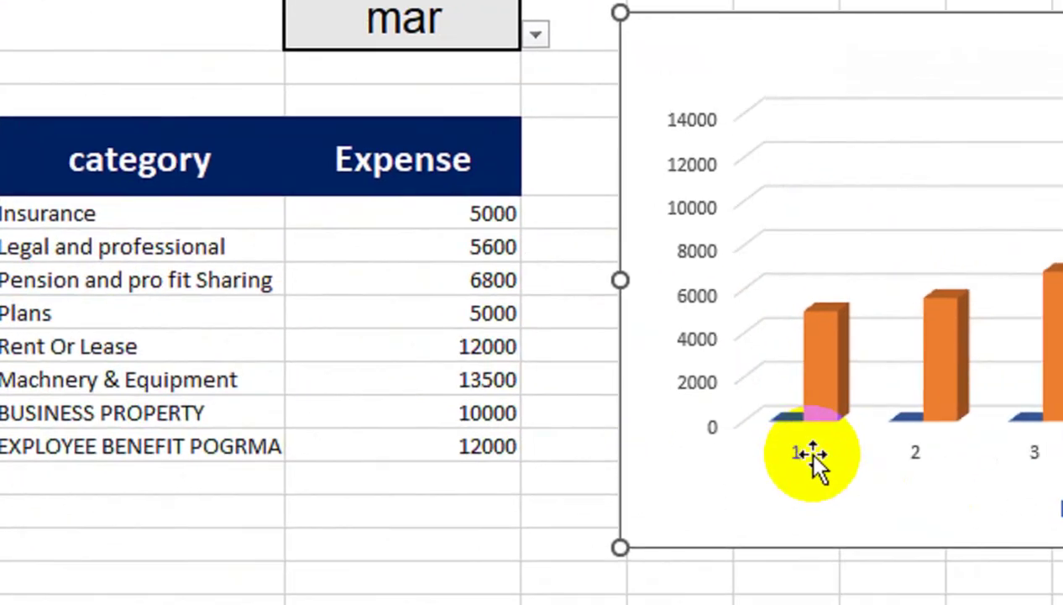
- Set the chart's horizontal axis labels to the category names in =Master2!$D$5:$D$12 and apply the data source
click(1041, 497)
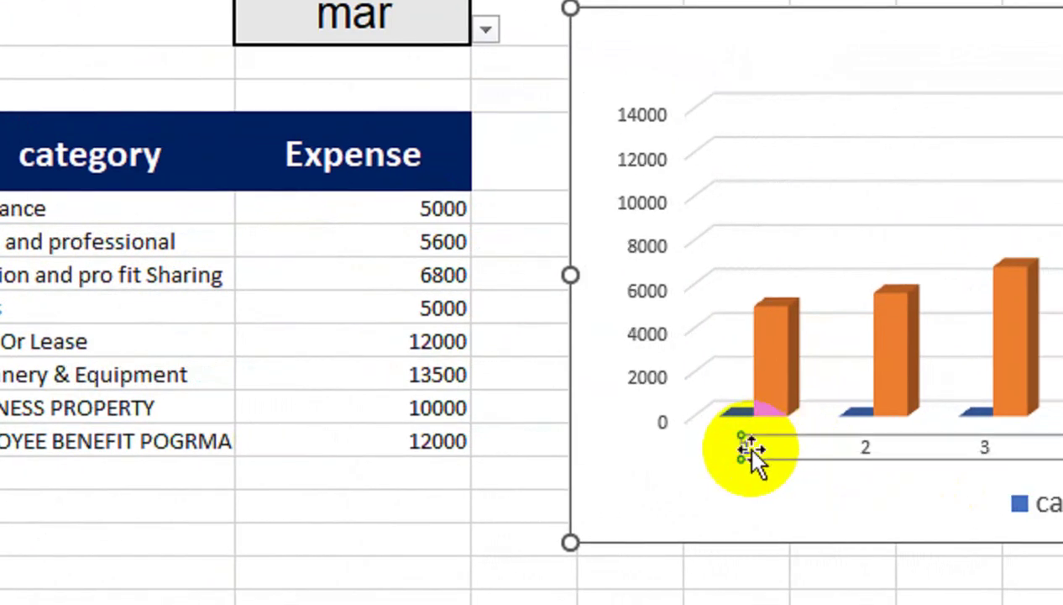
click(753, 447)
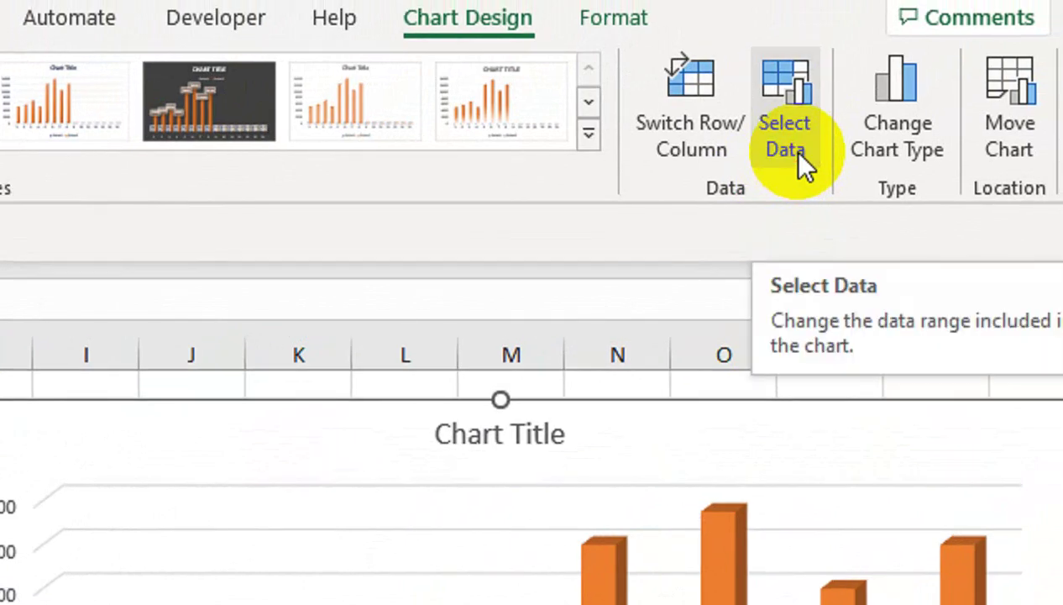
click(794, 156)
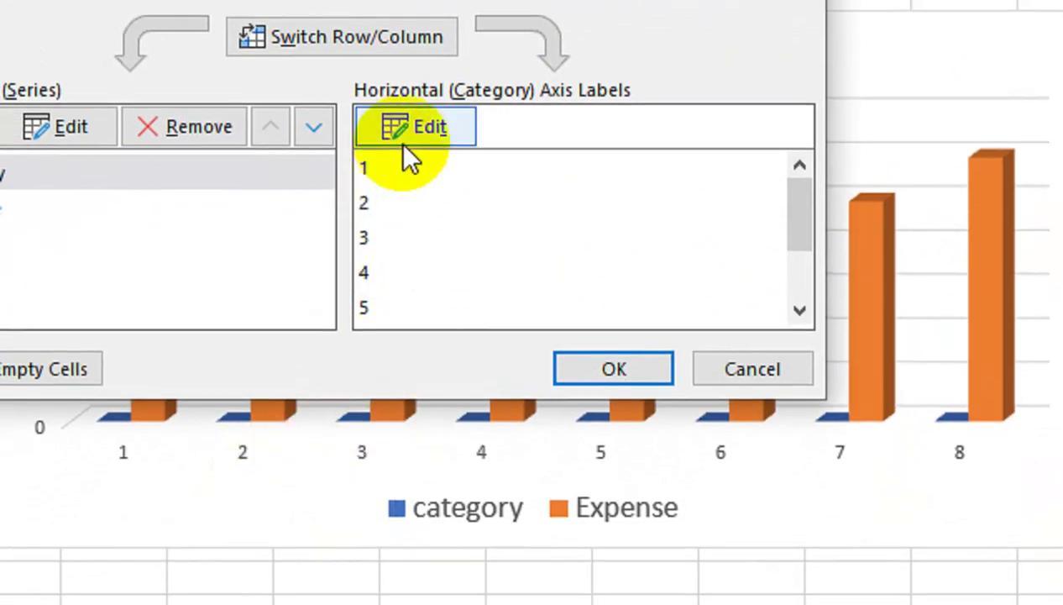
click(403, 153)
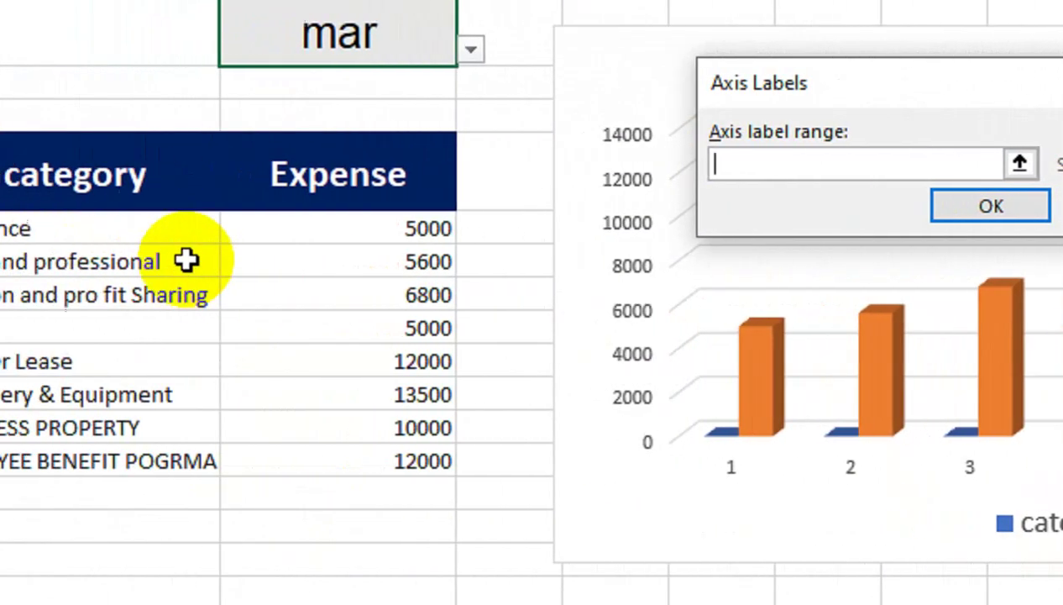
drag(184, 229, 150, 451)
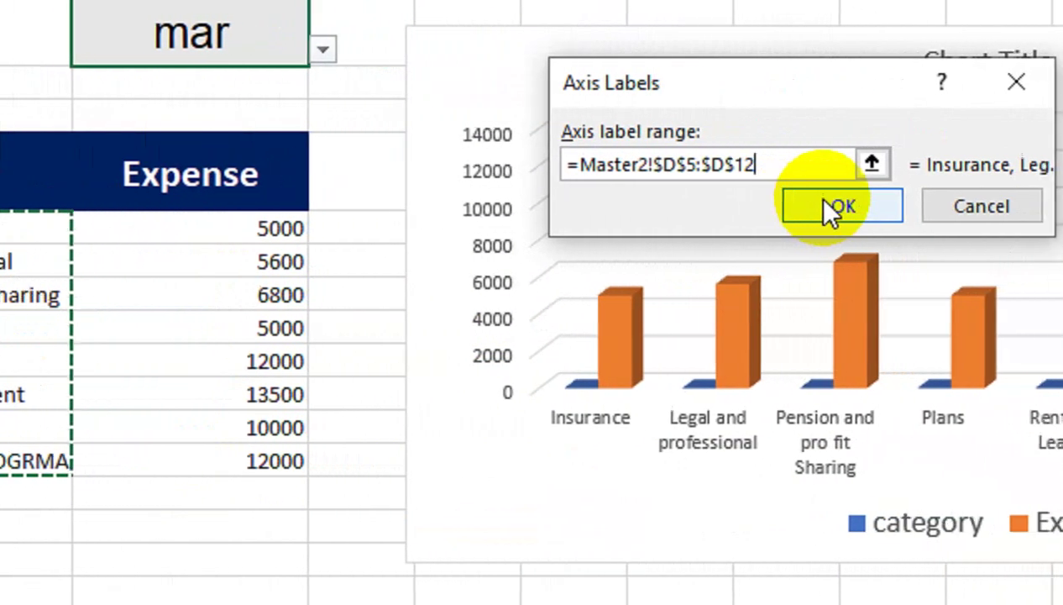
click(1058, 208)
click(865, 382)
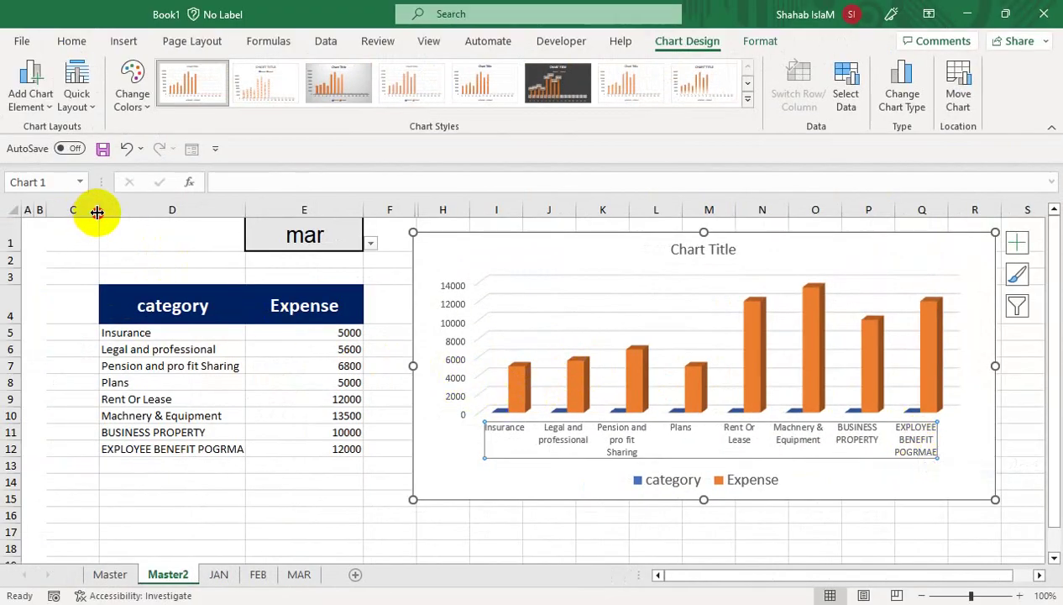
- Narrow column C, enlarge the chart on both sides and at its upper edge, and move it down to start at row 2
drag(97, 212, 55, 210)
drag(955, 366, 1009, 366)
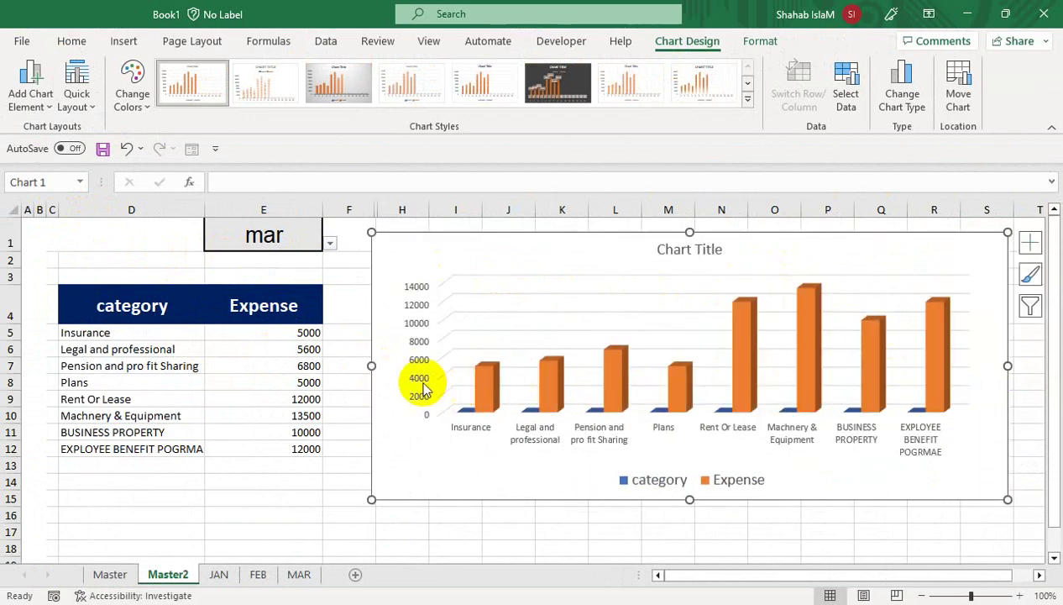
drag(369, 367, 353, 368)
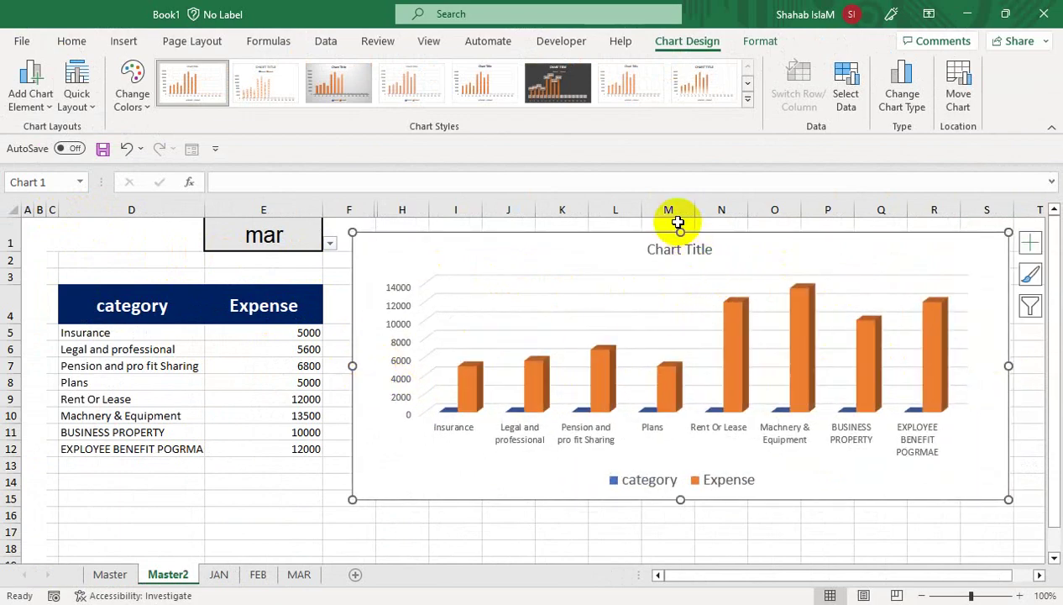
drag(681, 232, 681, 224)
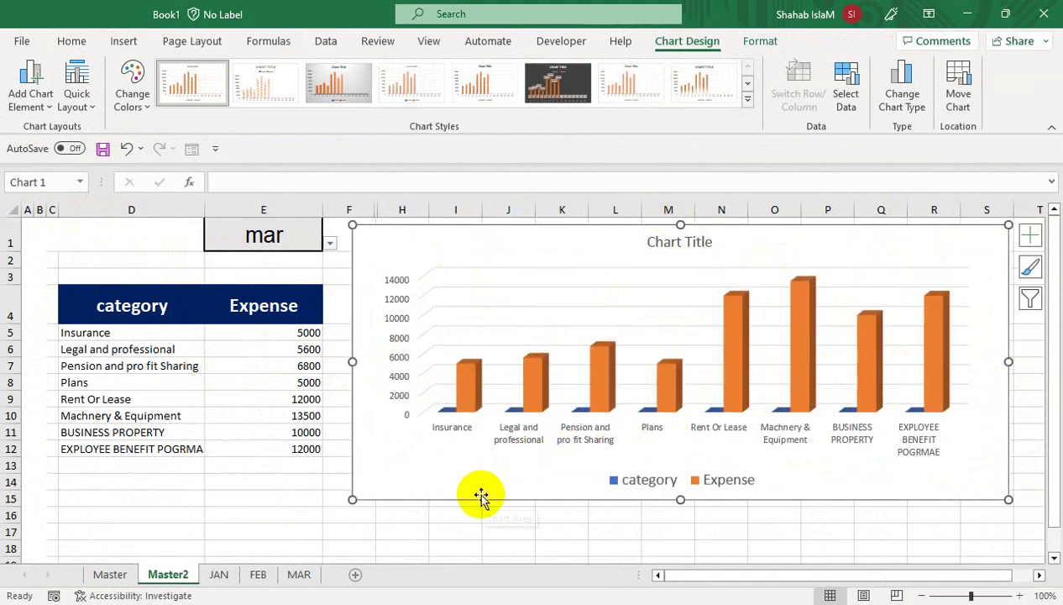
drag(481, 500, 480, 529)
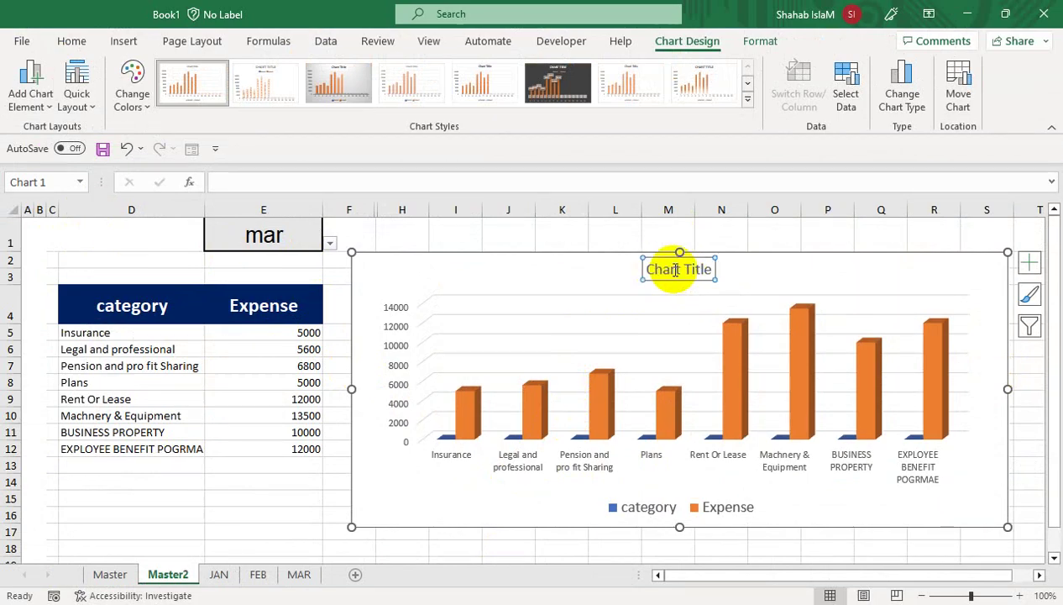
- Replace the chart's placeholder title with EXPENSE GRAPH
drag(712, 269, 615, 265)
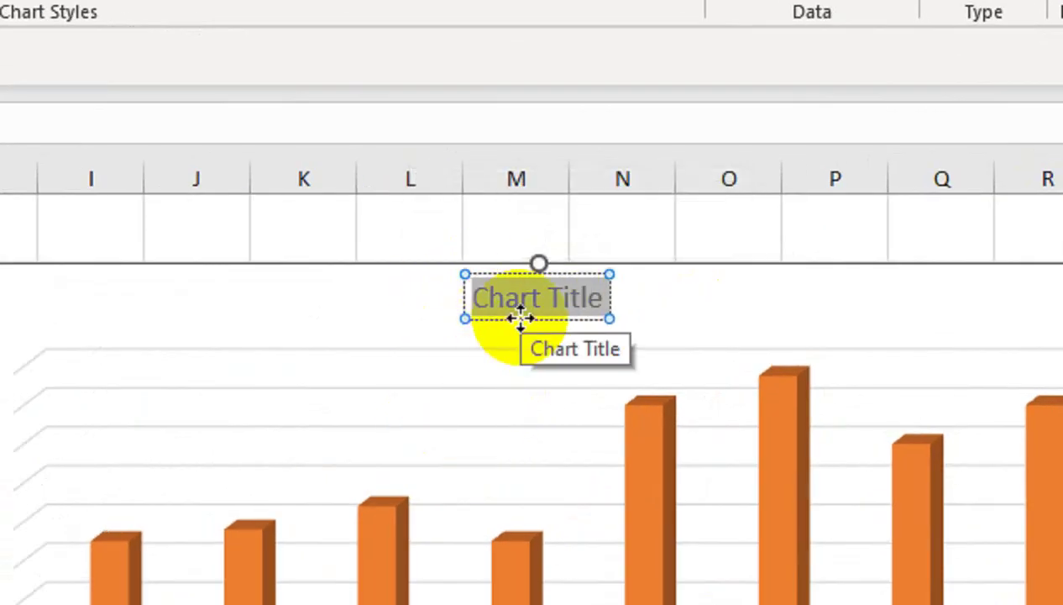
text(EX)
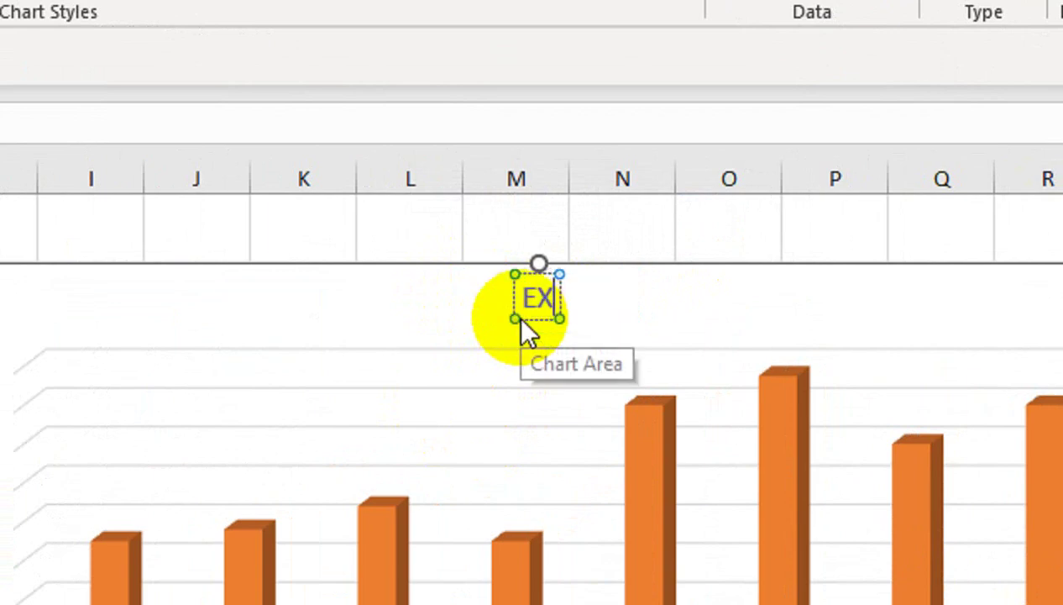
text(PENSE)
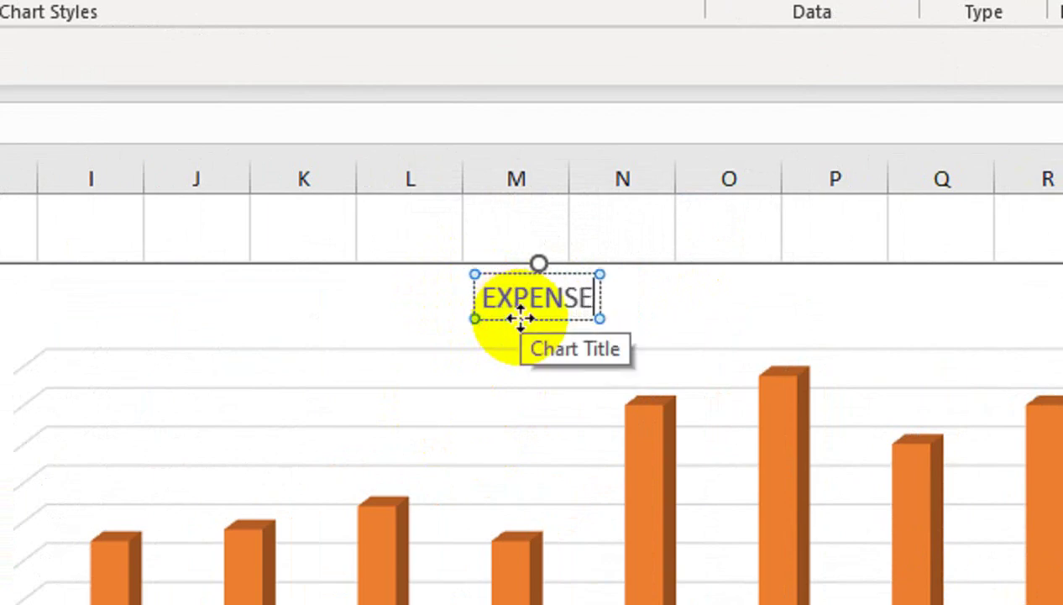
text( GRASPH)
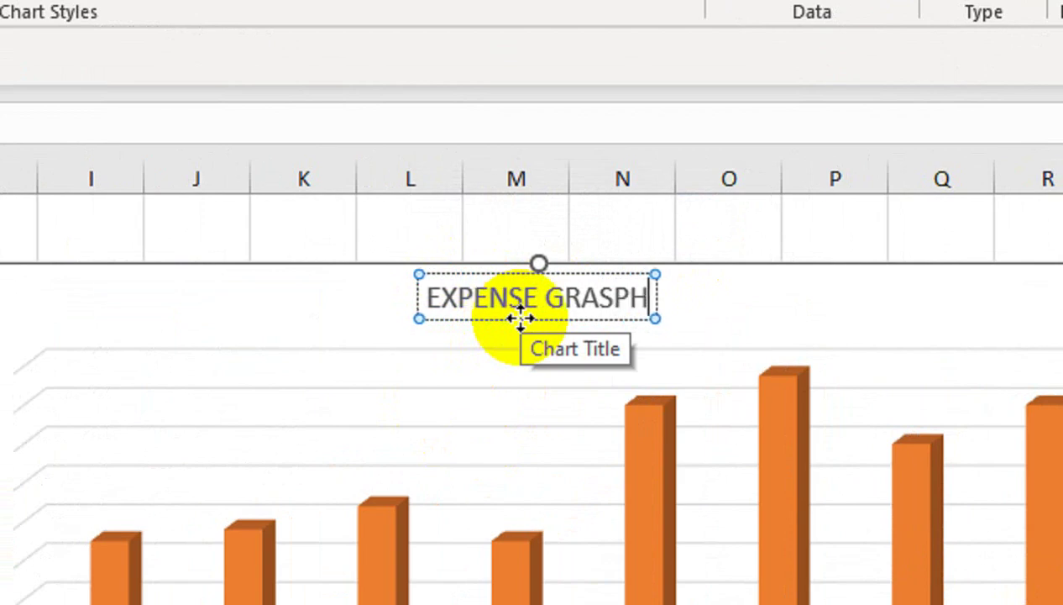
key(BackSpace)
key(BackSpace)
key(BackSpace)
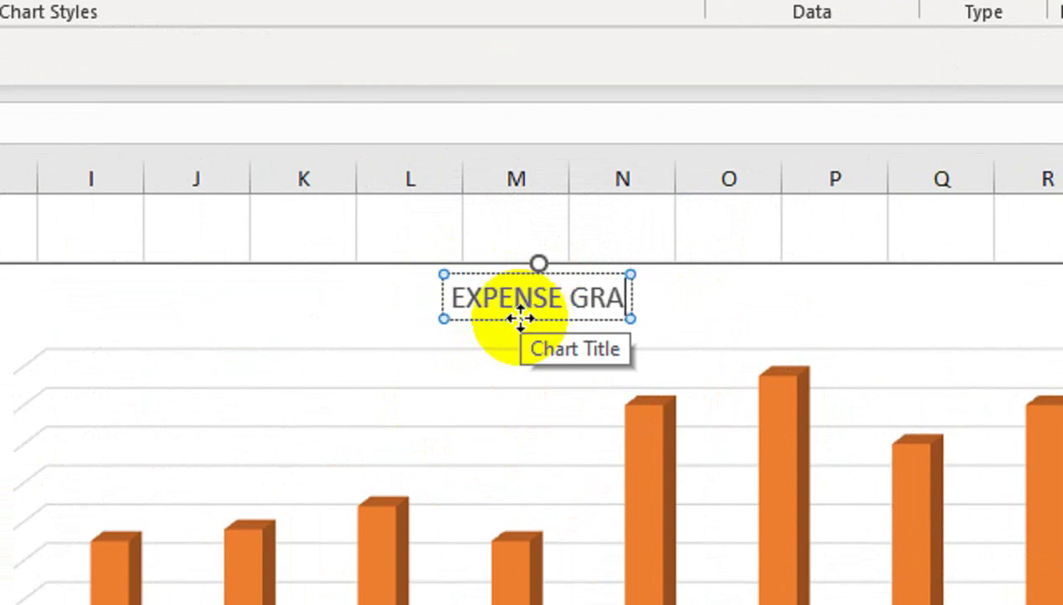
text(PH)
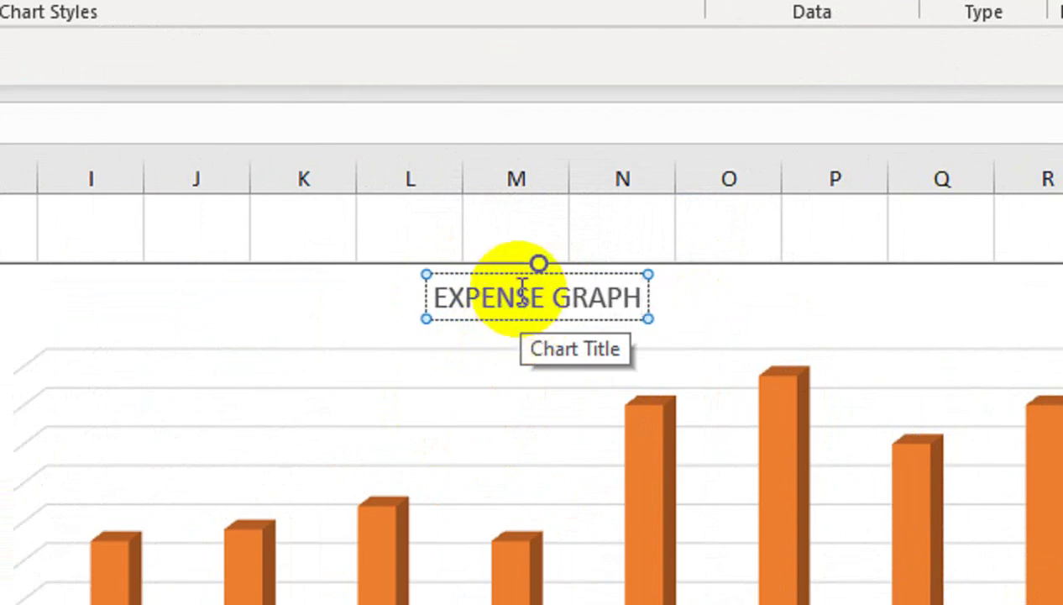
- Increase the chart title's font size by two increments and make the title bold
click(451, 325)
click(486, 308)
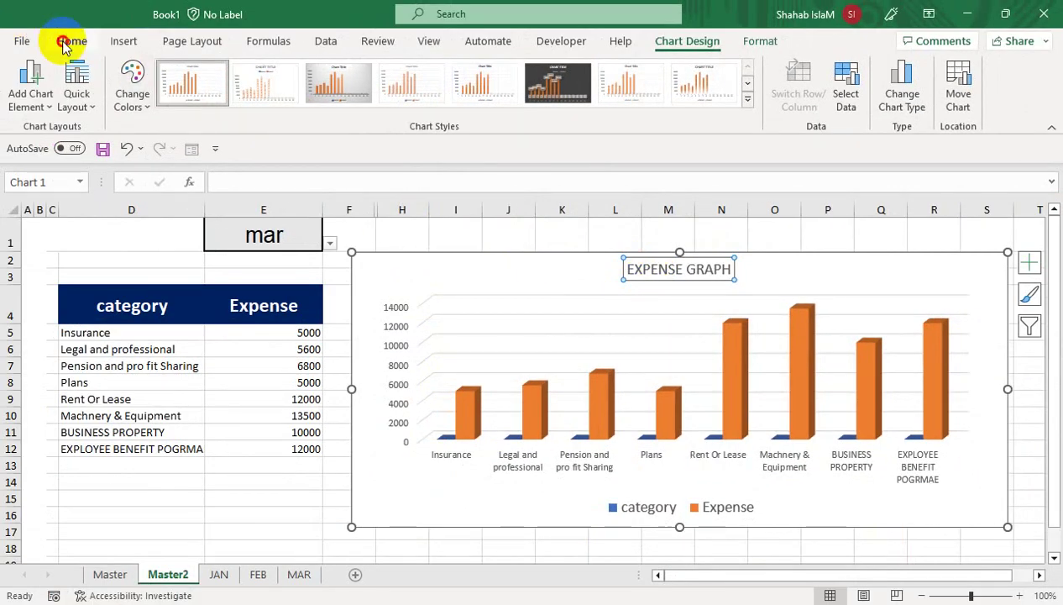
click(67, 42)
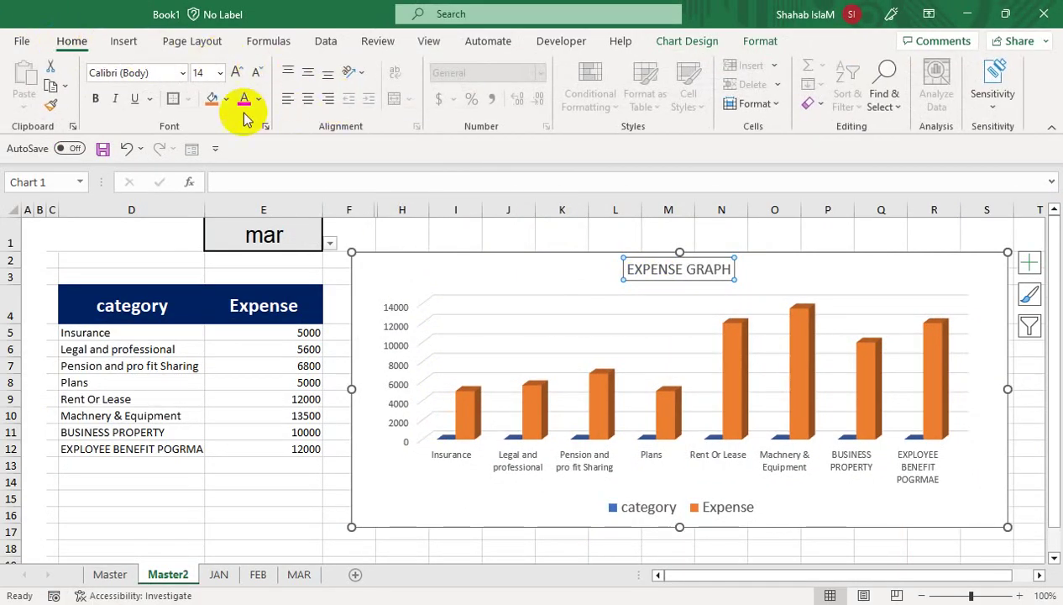
click(233, 72)
click(229, 69)
click(95, 98)
- Add data labels to the Expense series columns
click(714, 507)
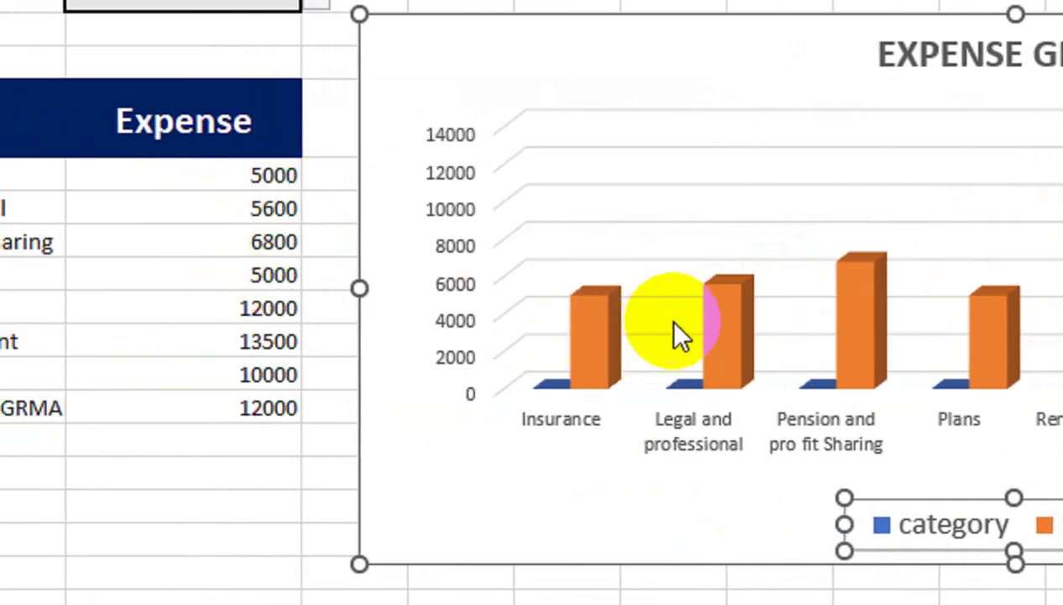
right_click(724, 328)
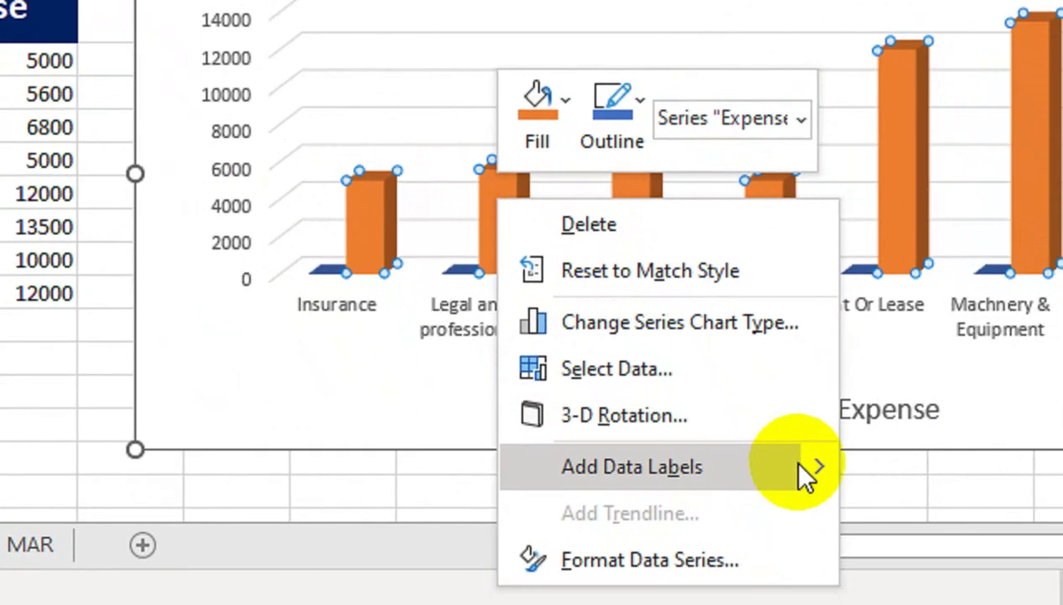
click(800, 467)
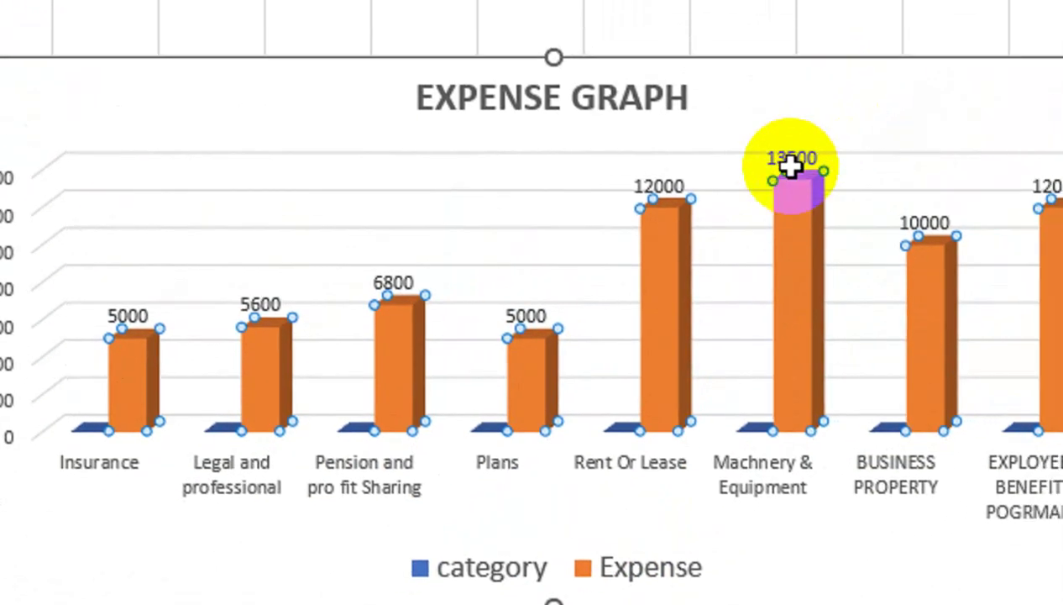
- Set the Expense data labels to font size 16 and bold
click(945, 5)
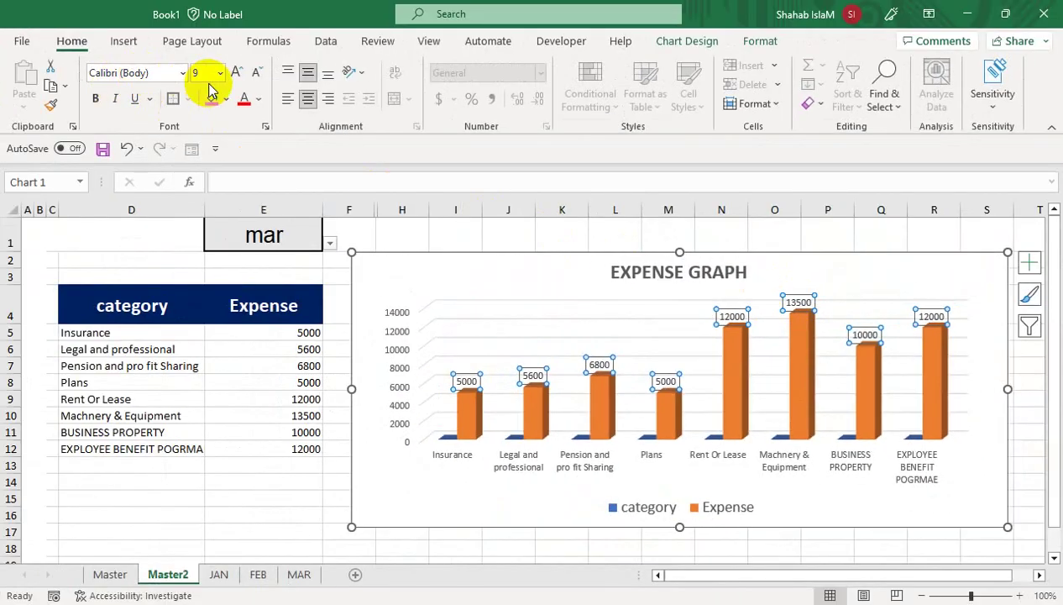
click(240, 74)
click(241, 74)
click(240, 74)
click(240, 74)
click(241, 75)
click(241, 75)
click(93, 99)
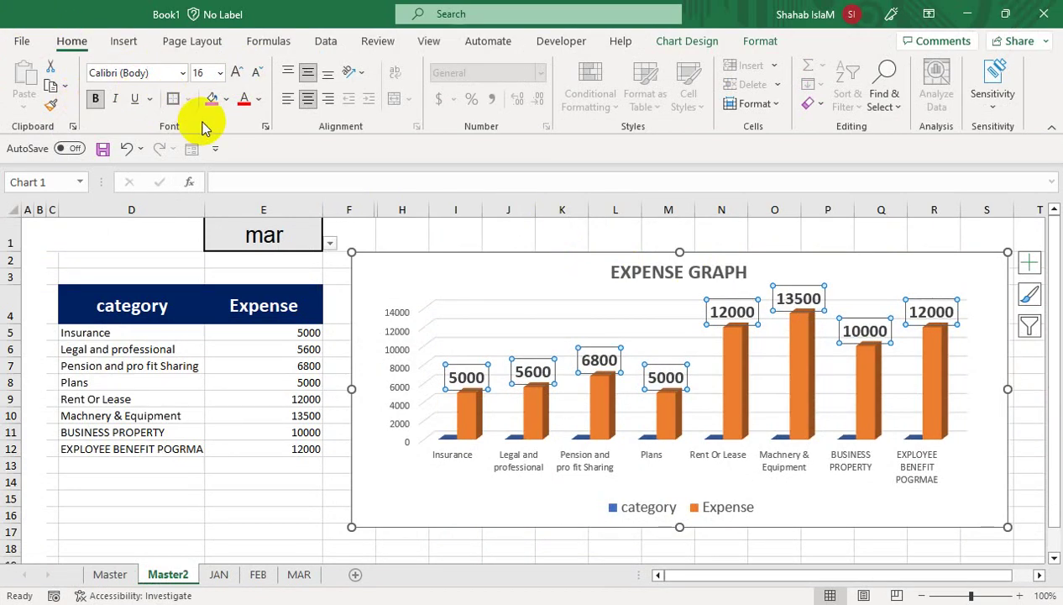
- Apply the dark gray gradient chart style from the second row of the style gallery to the expense chart
click(432, 329)
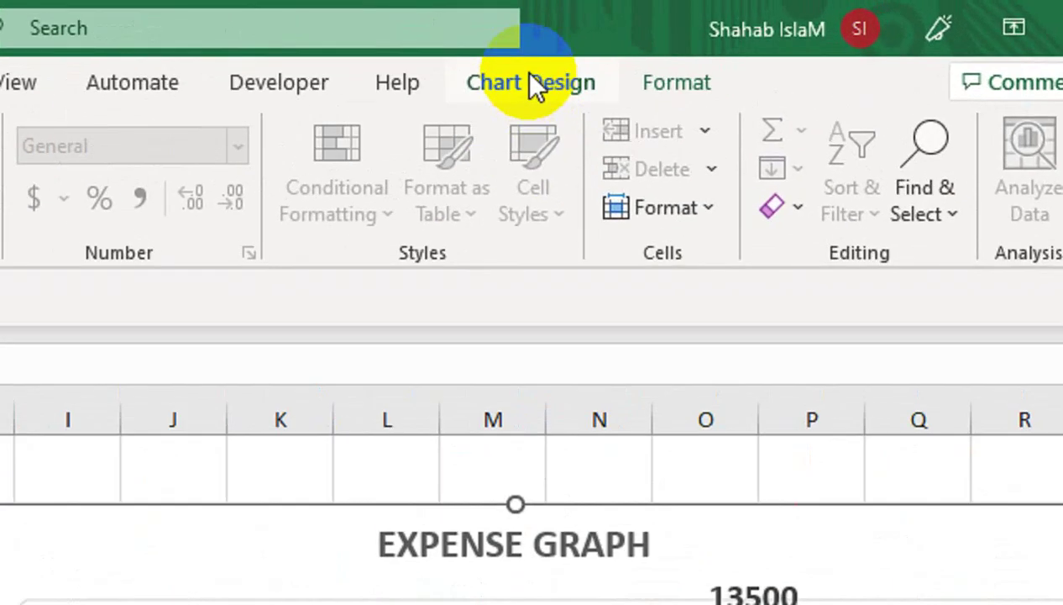
click(687, 42)
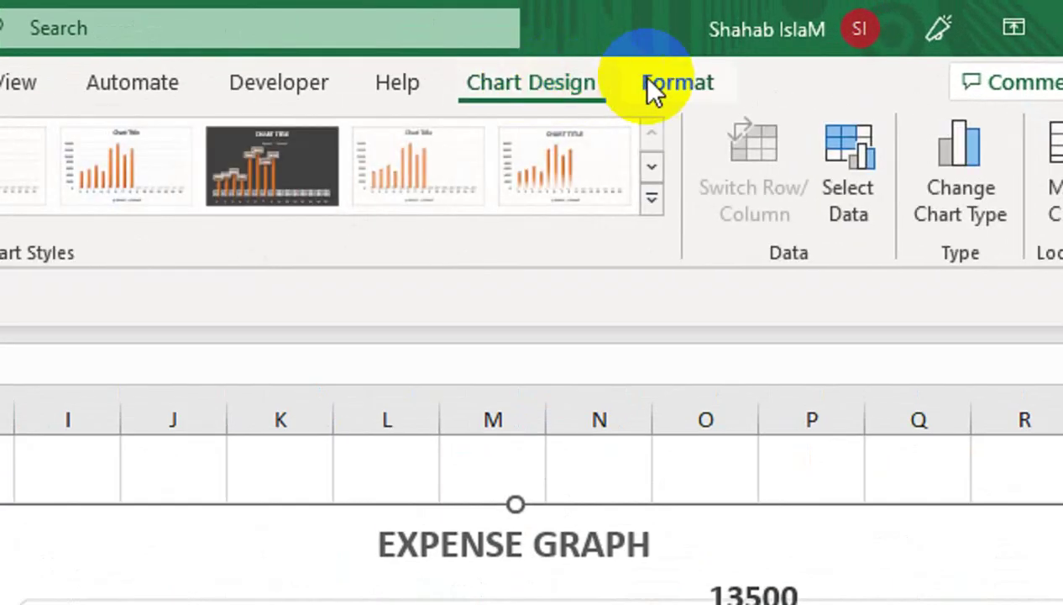
click(279, 168)
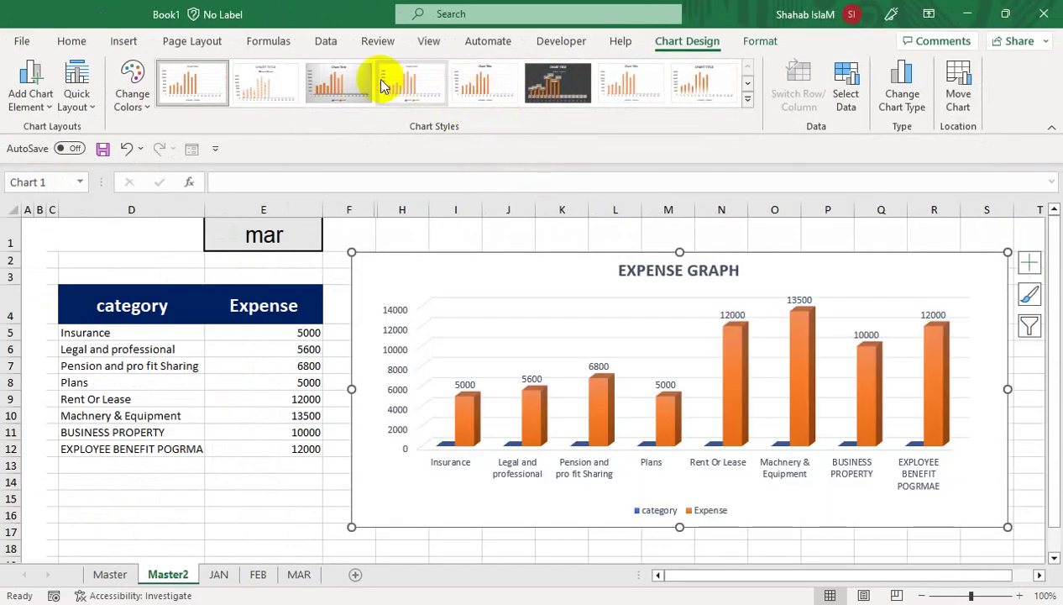
click(746, 99)
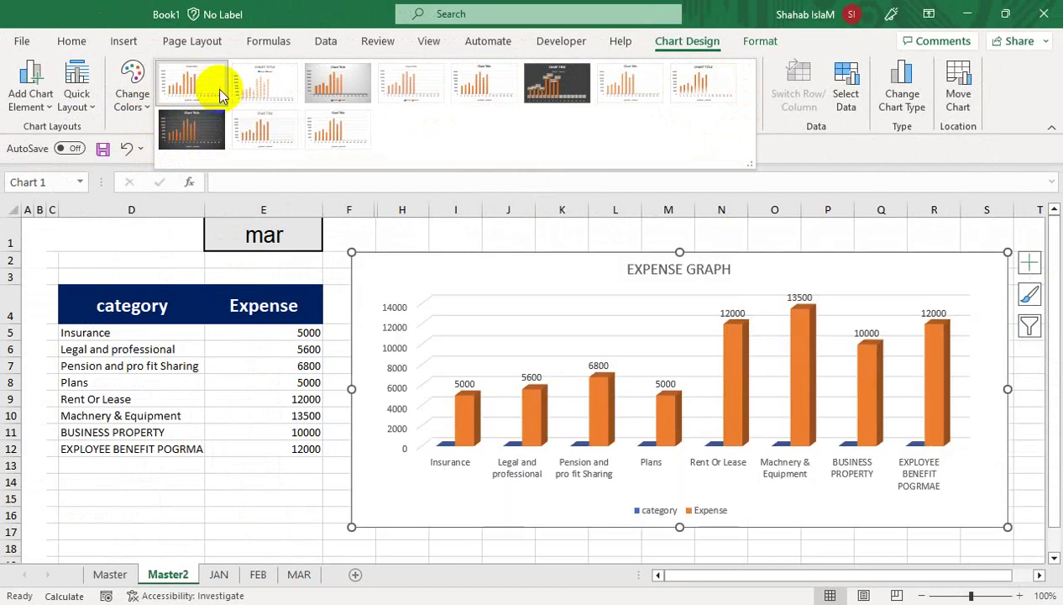
click(215, 137)
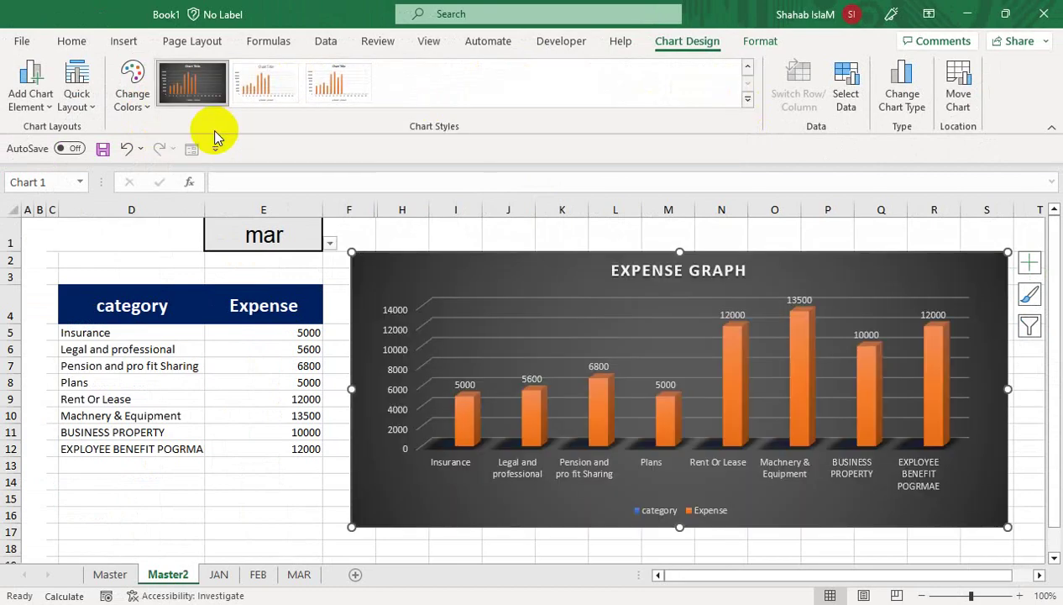
- Change the chart's colors to the third Colorful palette, giving the Expense columns a gold fill
click(437, 420)
click(77, 97)
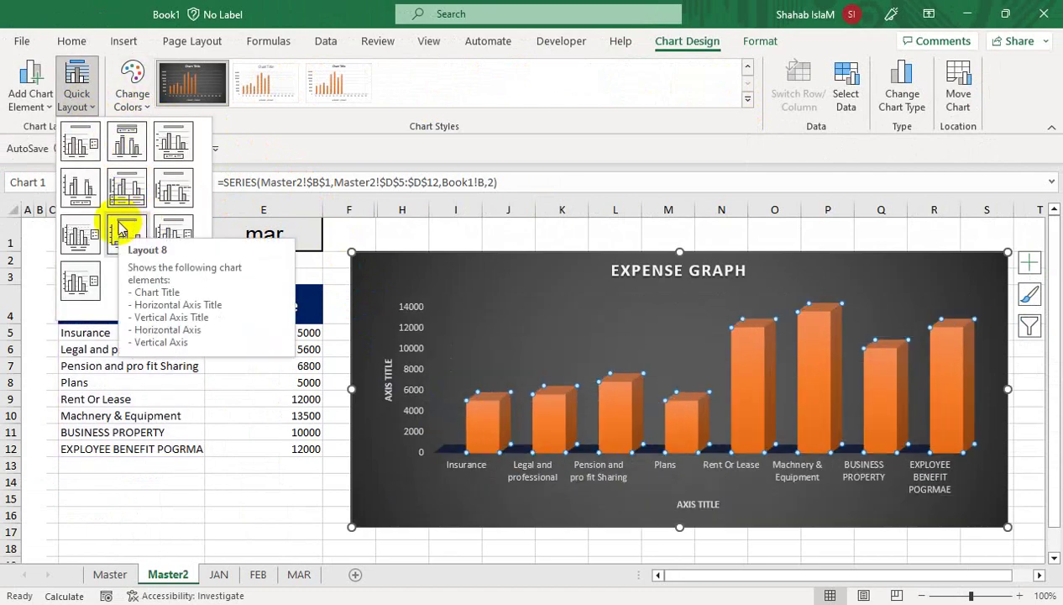
click(129, 94)
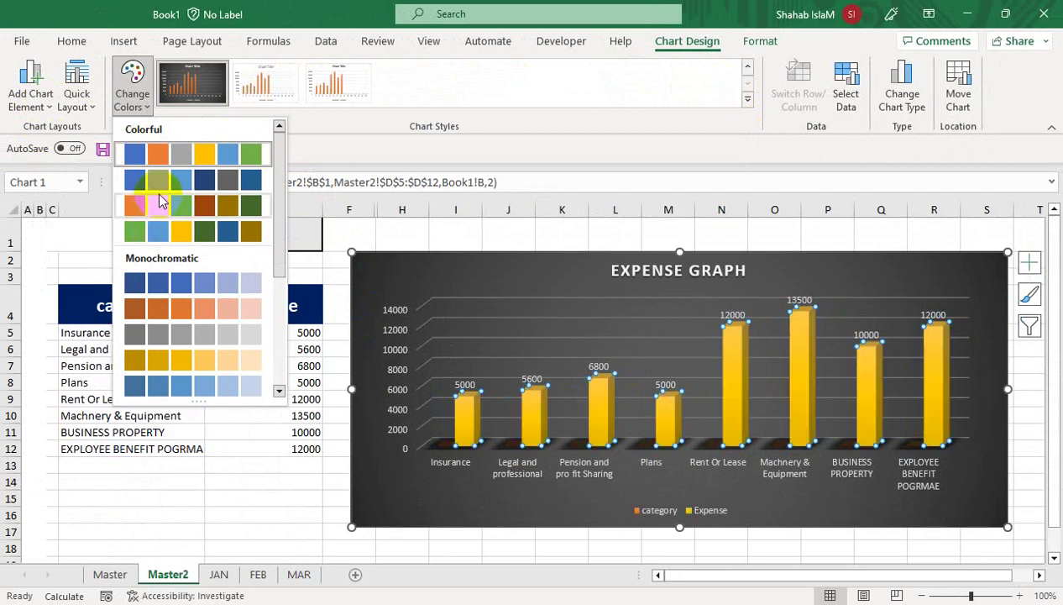
key(Escape)
click(495, 229)
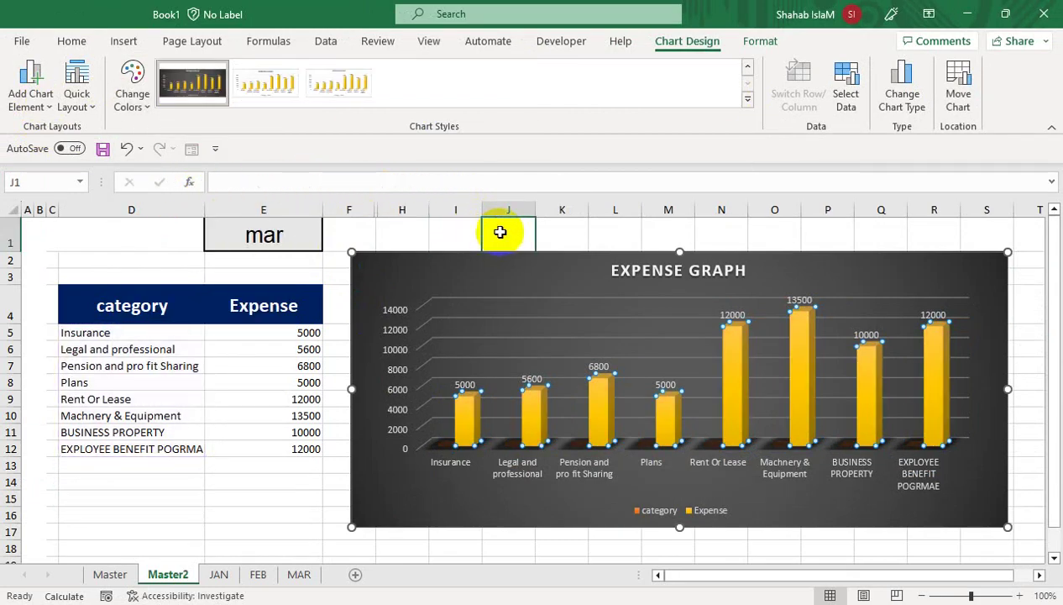
- Format the Expense data labels as bold, font size 16, with a white font color
click(599, 368)
click(67, 41)
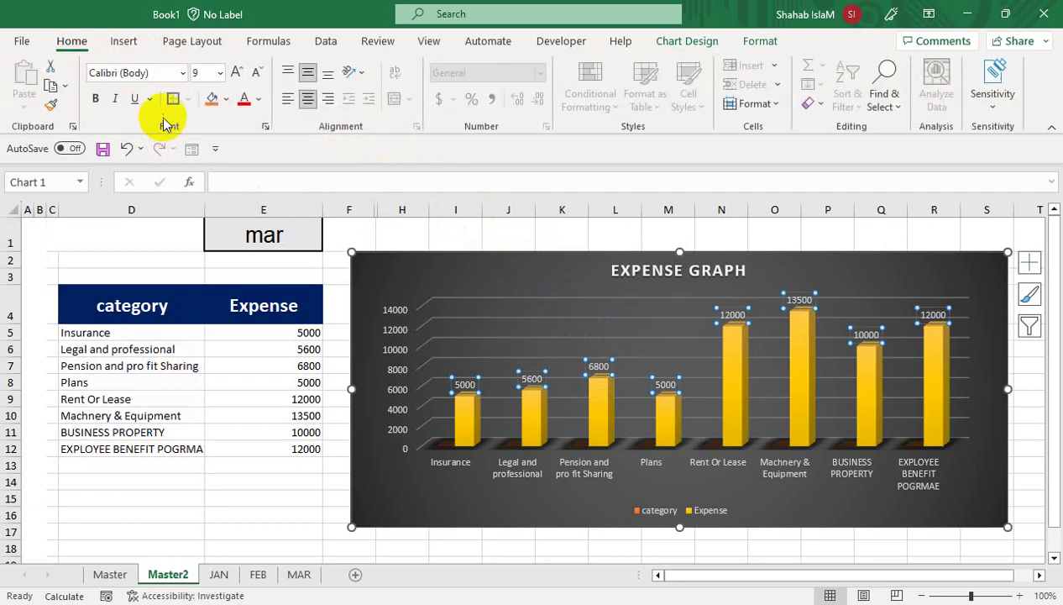
click(95, 104)
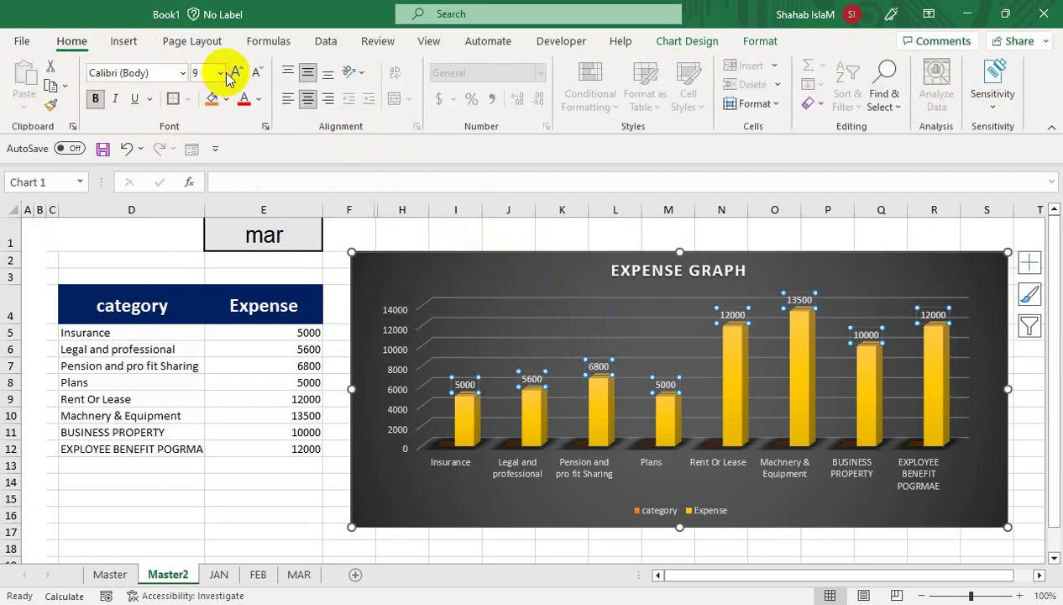
click(237, 73)
click(237, 73)
click(237, 74)
click(259, 99)
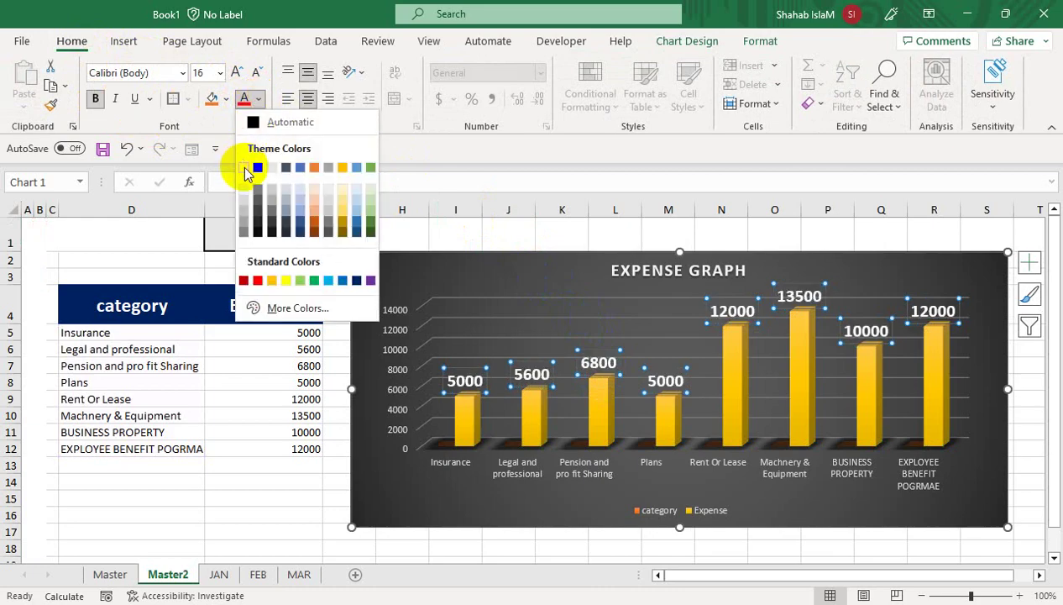
click(244, 168)
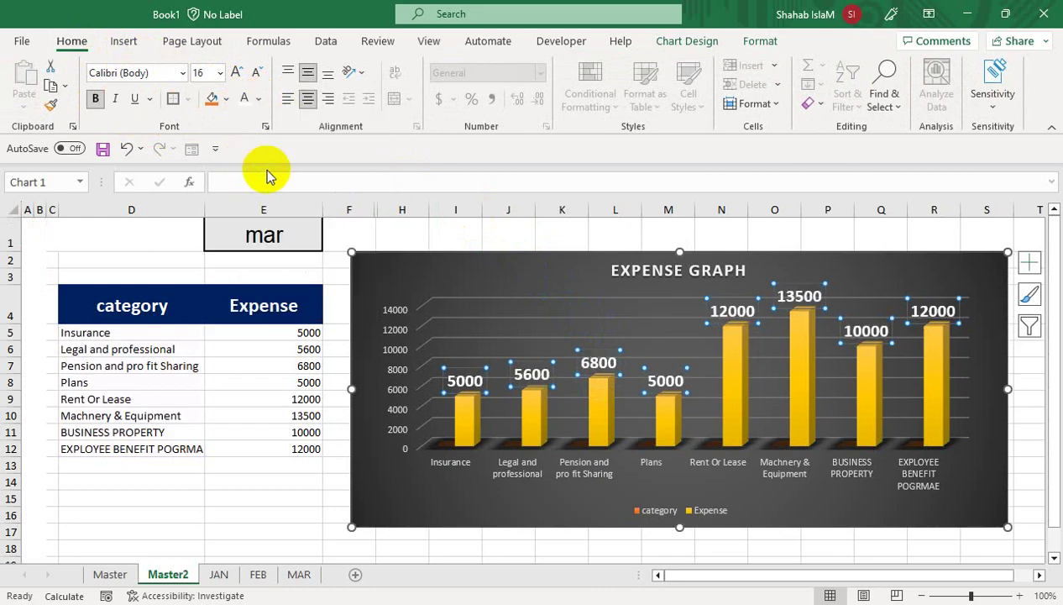
- Format the chart's category axis labels as bold with font size 10
click(709, 474)
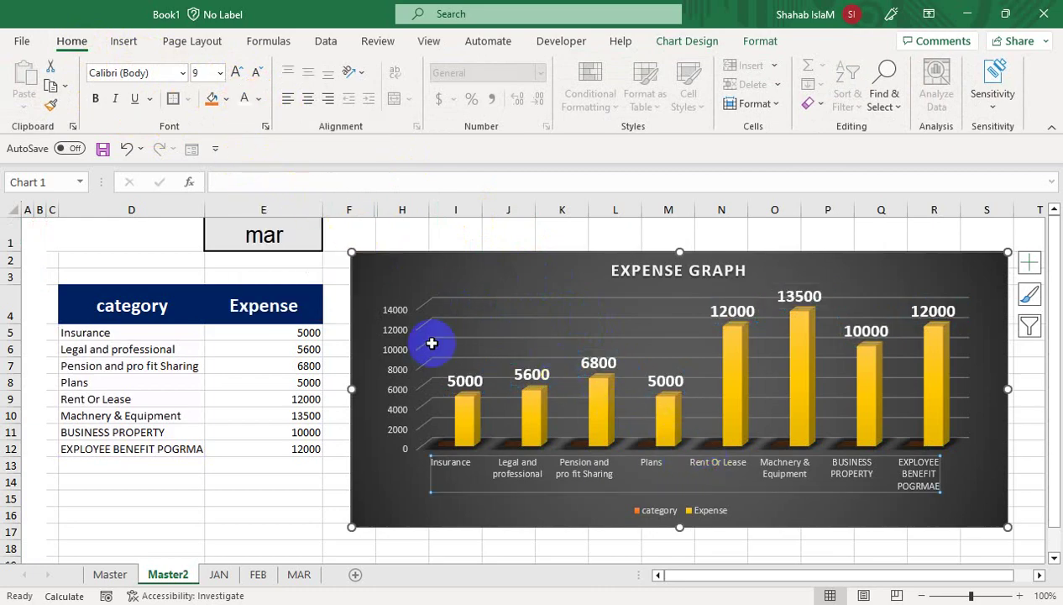
click(236, 75)
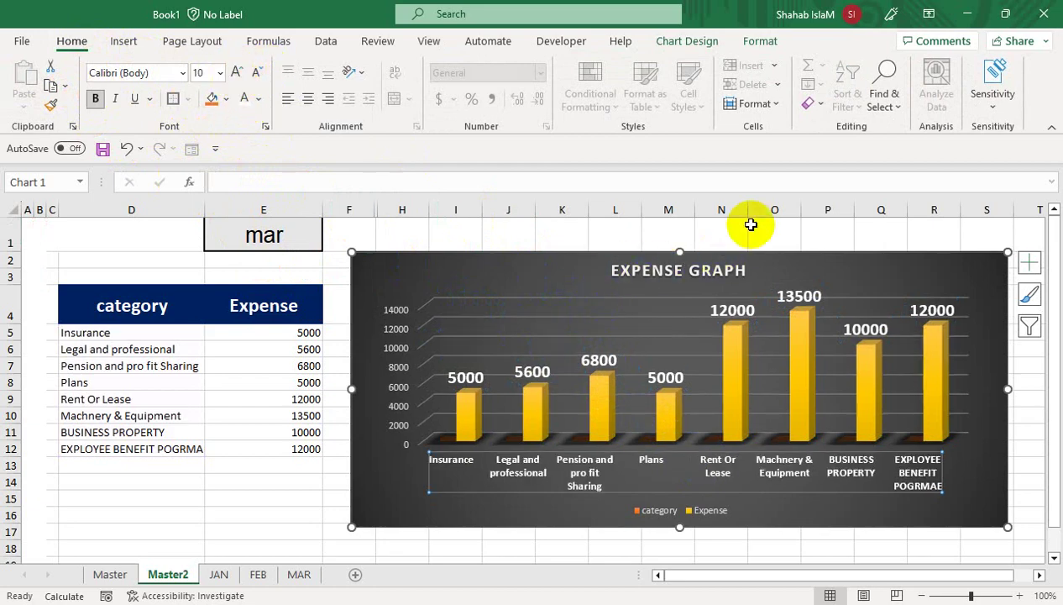
click(782, 237)
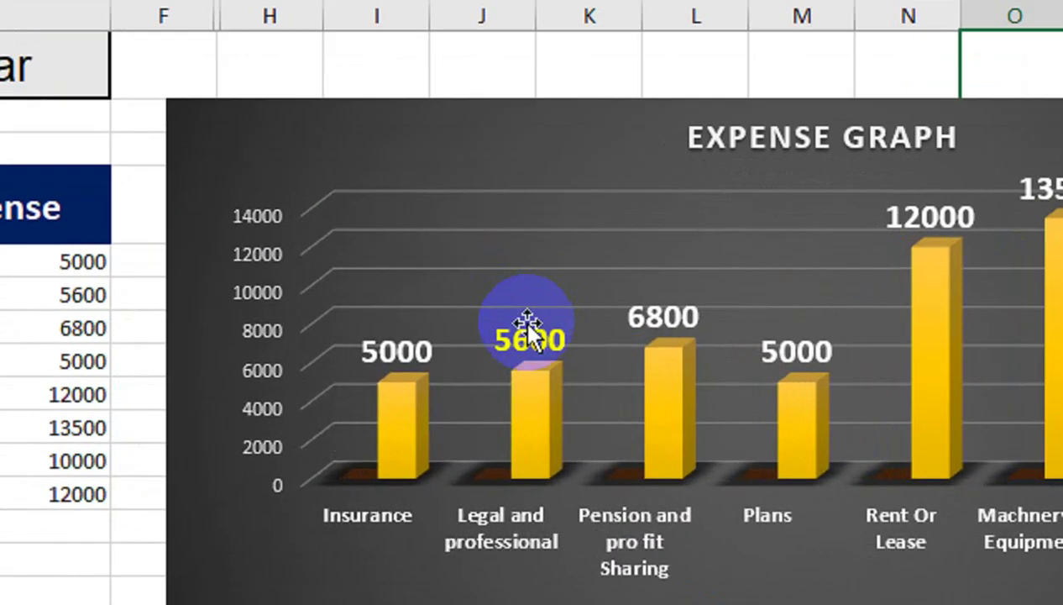
- Open the size and alignment settings for the chart's Expense data labels
click(531, 367)
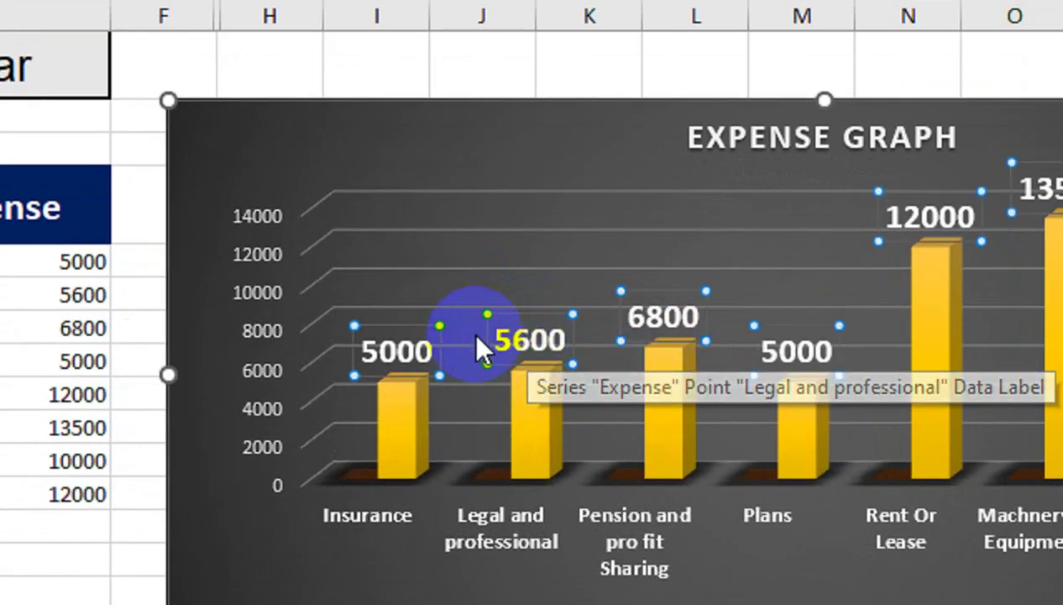
right_click(535, 332)
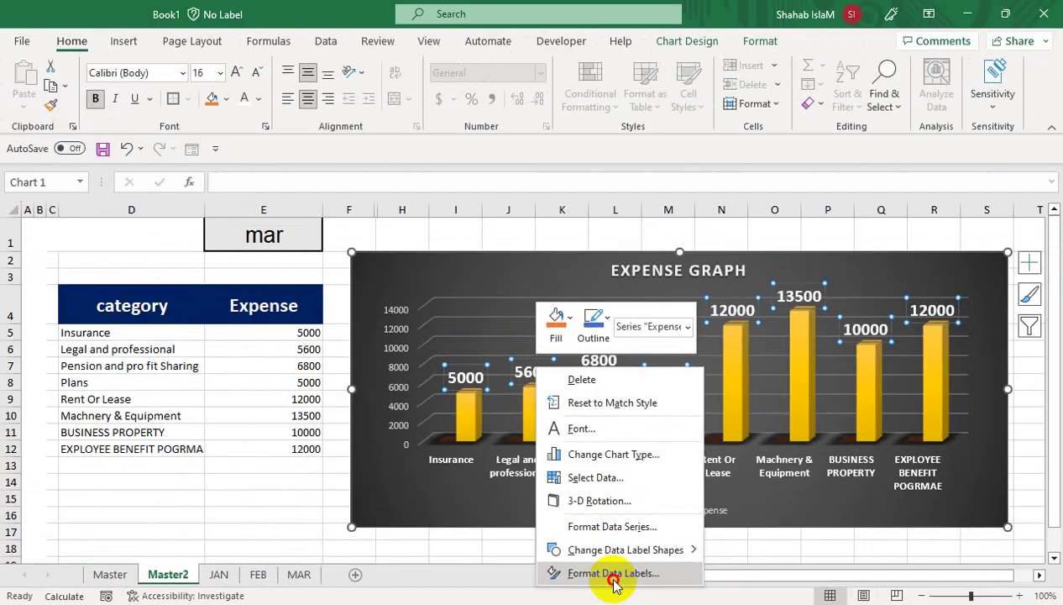
click(690, 555)
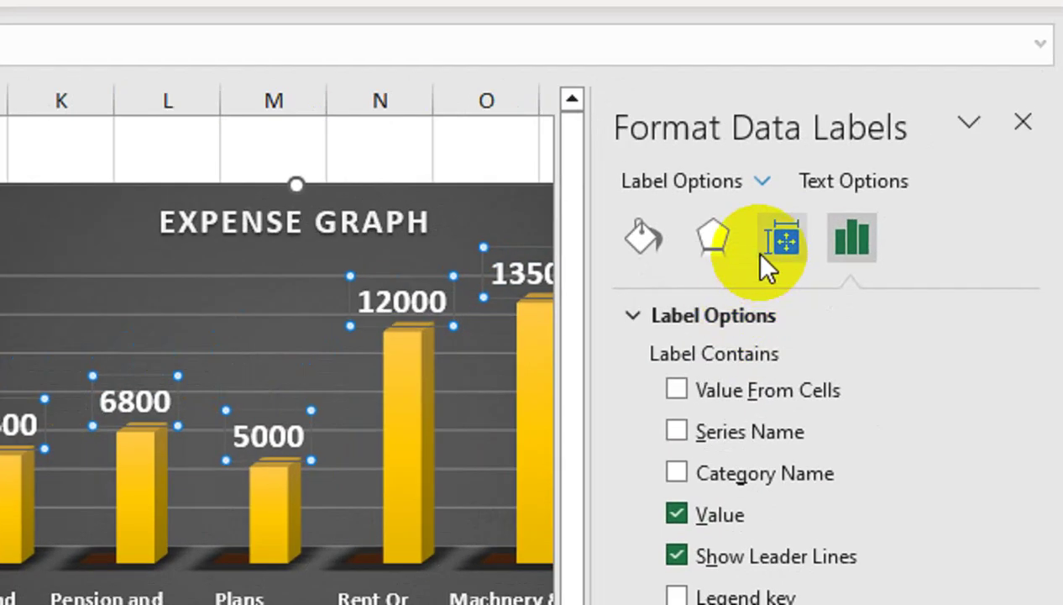
click(761, 255)
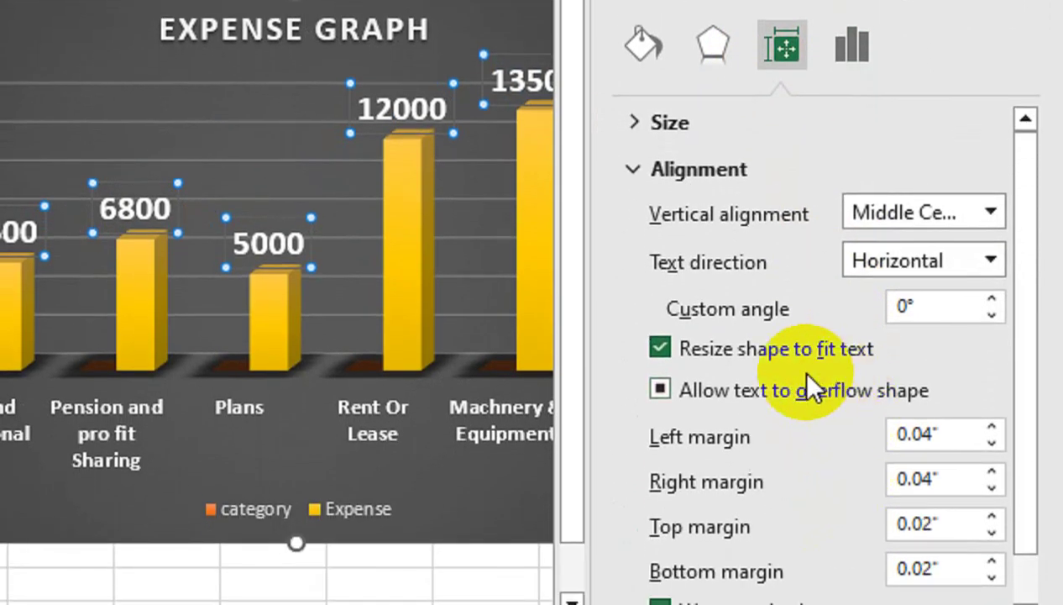
- Set the custom angle of the Expense data labels to -15°
click(988, 314)
click(987, 314)
click(988, 314)
click(988, 313)
click(988, 313)
click(988, 313)
click(988, 313)
click(988, 313)
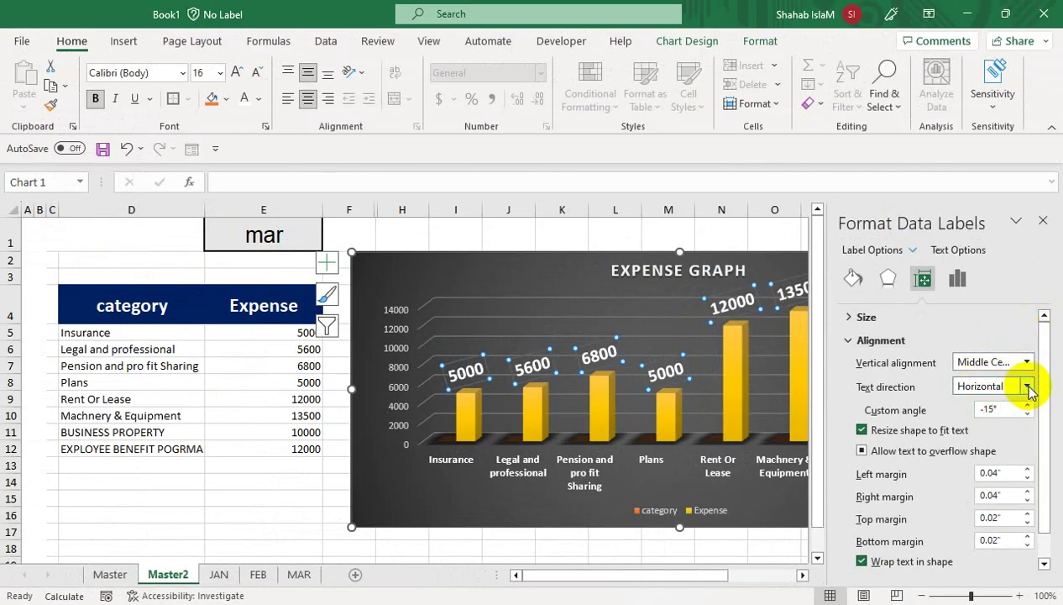
- Try the Rotate all text 90° direction on the Expense data labels and check the vertical alignment choices
click(1028, 388)
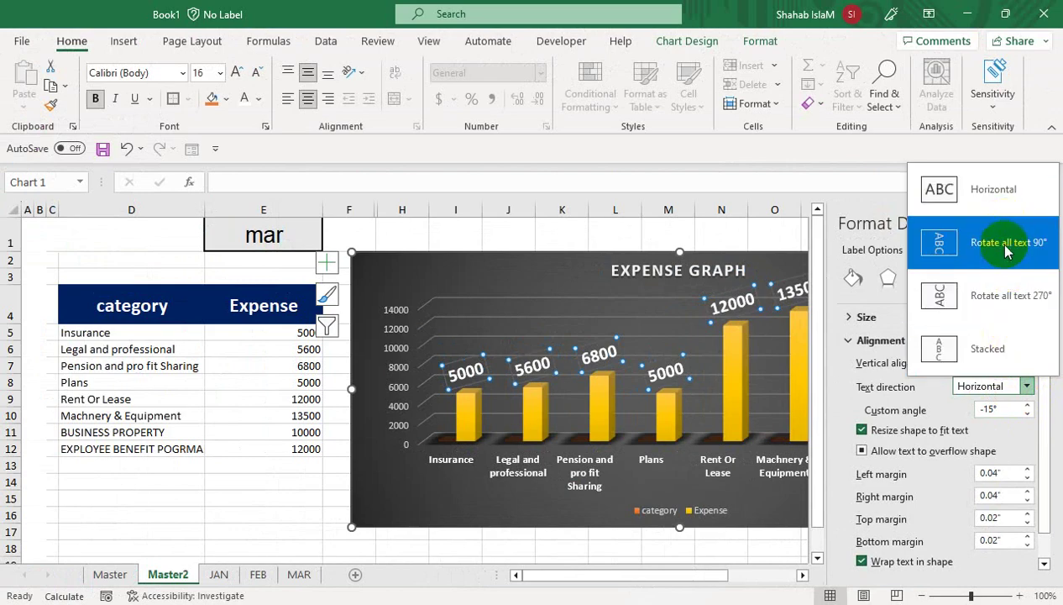
click(1008, 252)
click(1027, 362)
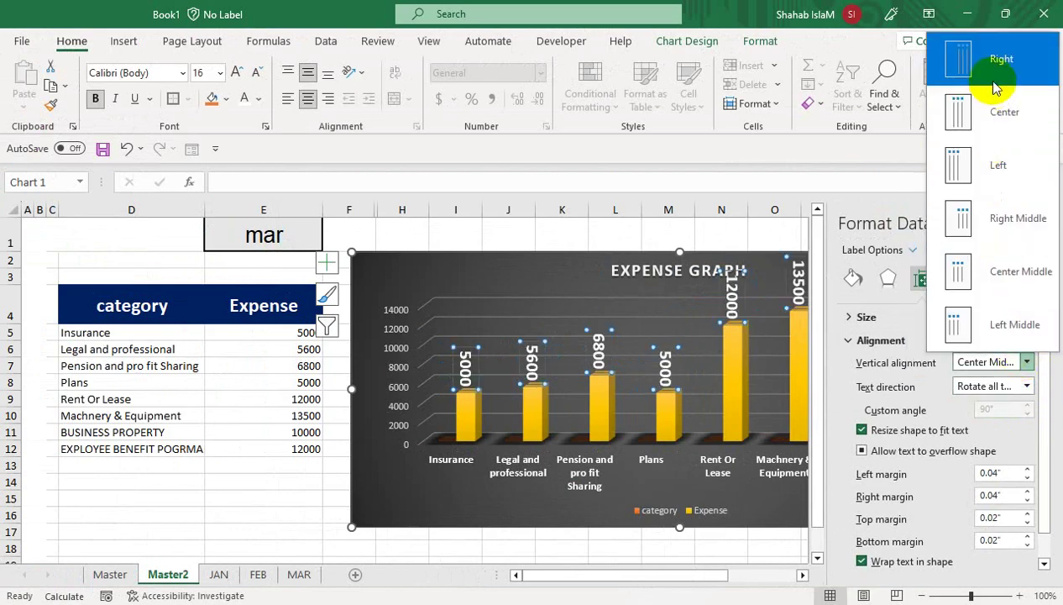
click(1025, 388)
- Set the Expense data labels' text direction to Rotate all text 270° and close the formatting pane
click(1025, 388)
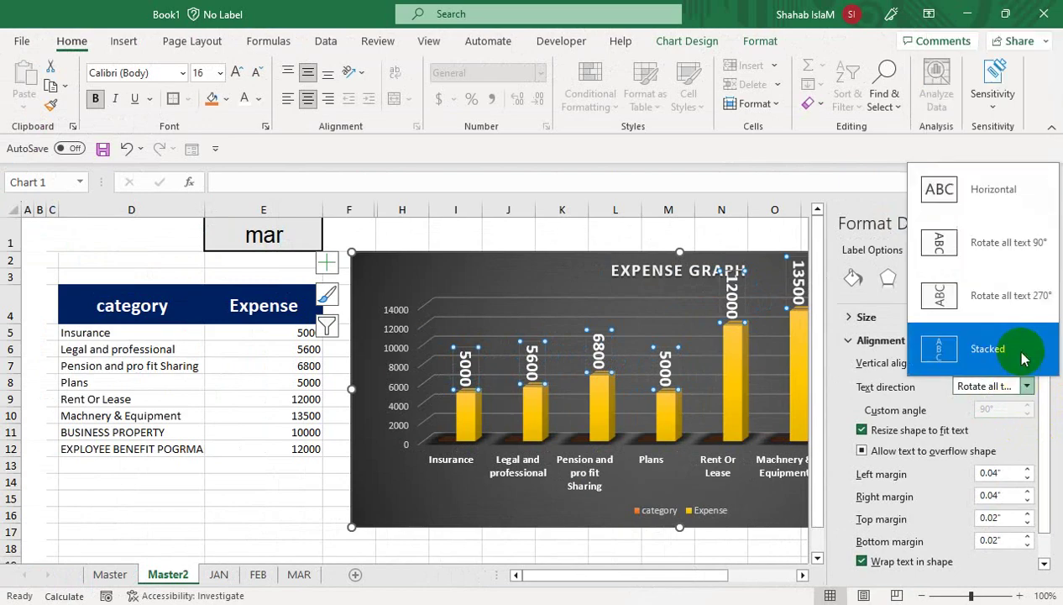
click(978, 289)
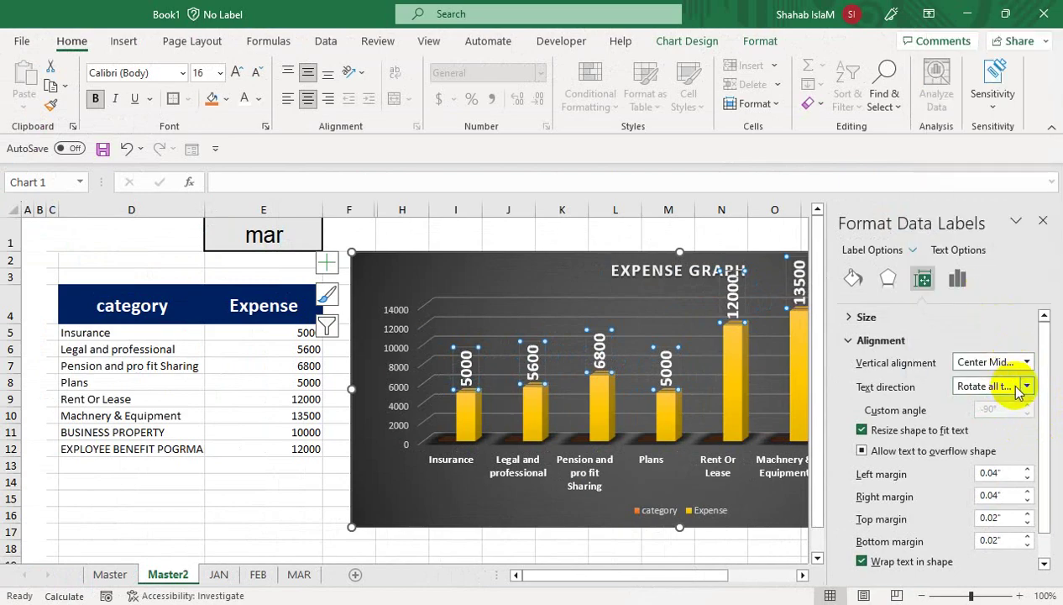
click(1044, 221)
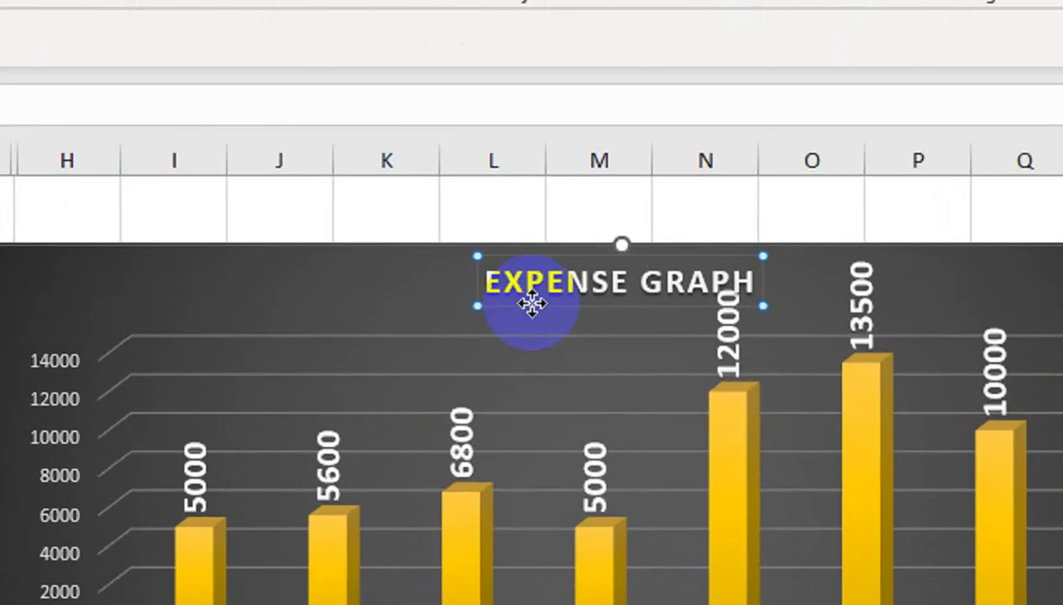
- Enlarge the EXPENSE GRAPH title to font size 24 and move it toward the chart's upper-left area, clear of the data labels
drag(634, 279, 554, 280)
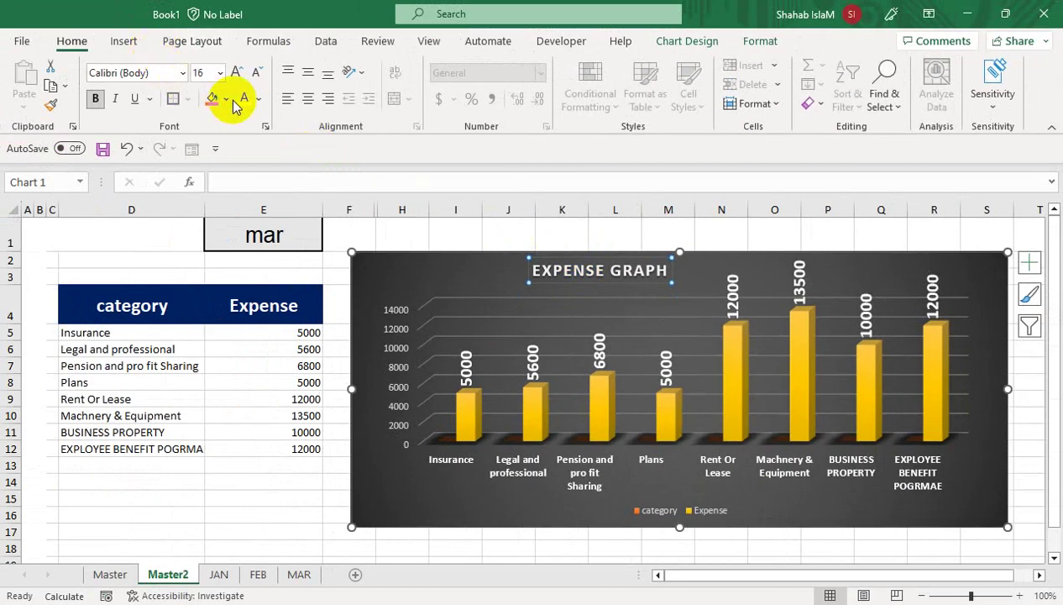
click(235, 73)
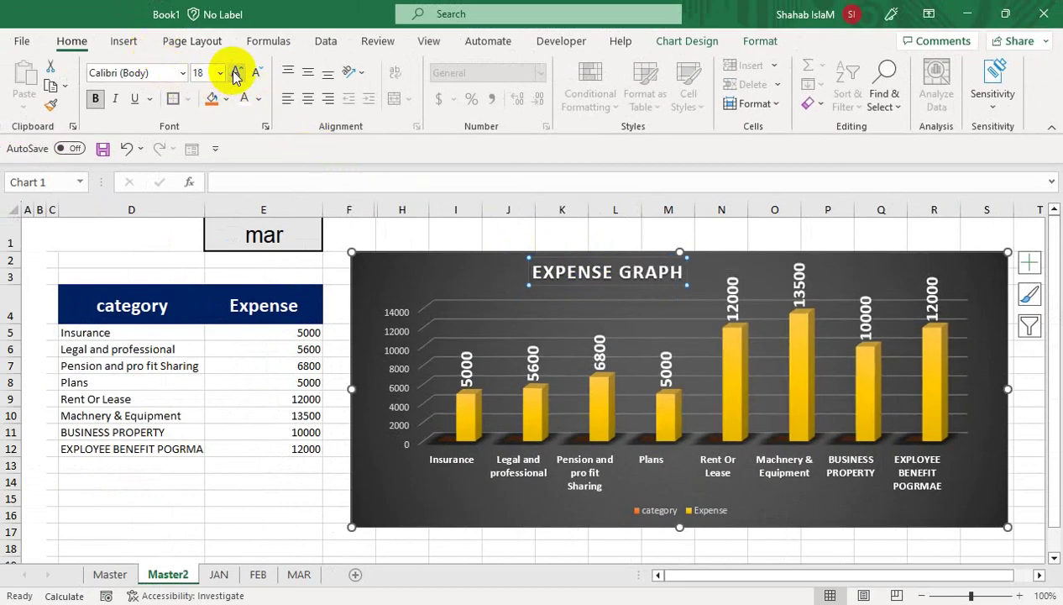
click(235, 73)
click(235, 73)
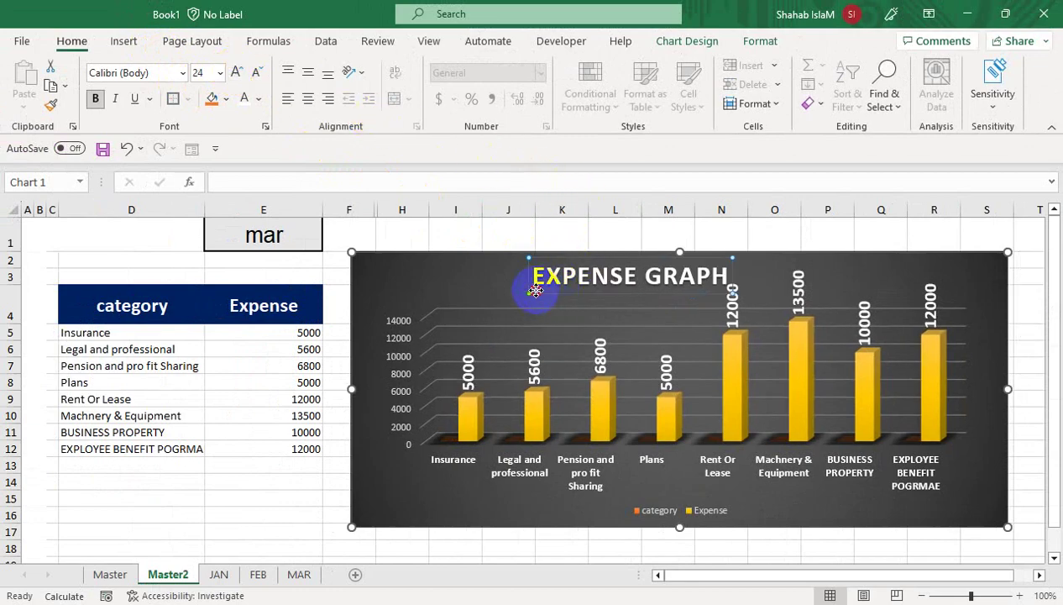
drag(485, 283, 501, 301)
click(554, 233)
- Switch the month in cell E1 to jan and then to feb to test the table and chart
click(278, 227)
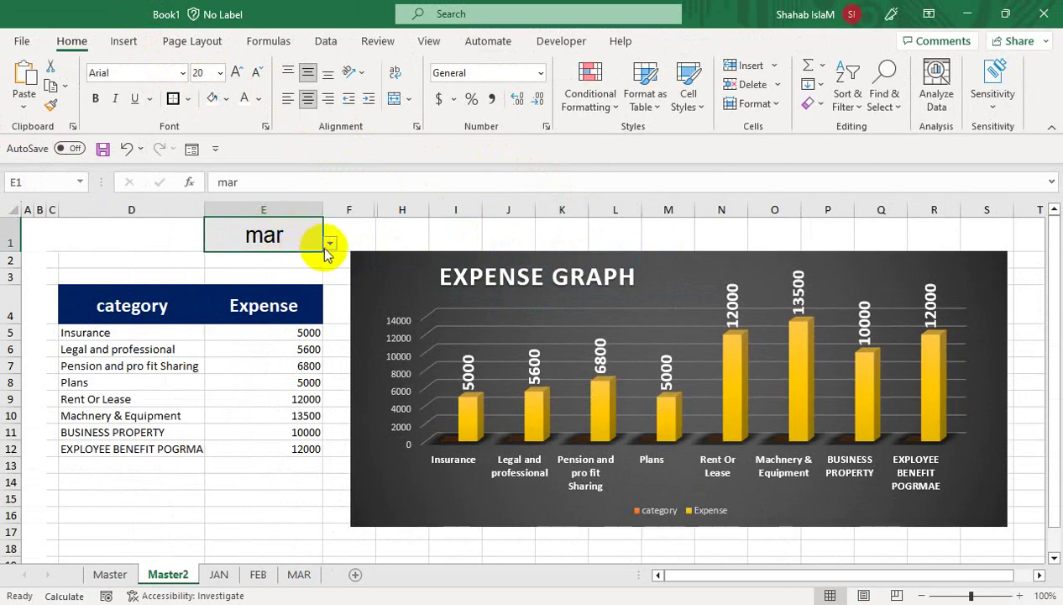
click(320, 257)
click(329, 243)
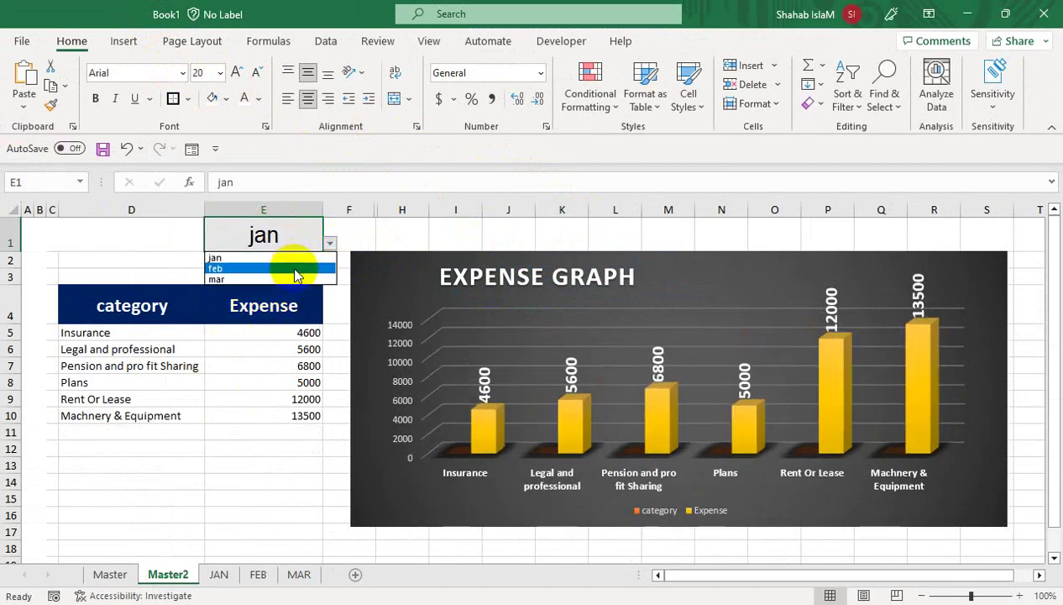
click(296, 269)
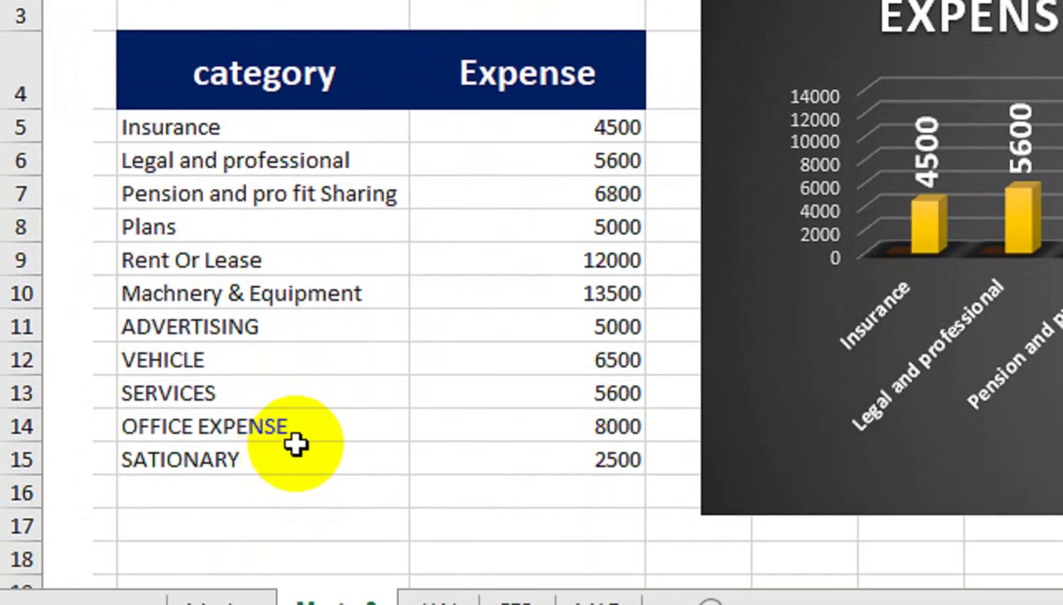
- Extend the chart's horizontal axis label range to D5:D15 on Master2 so it covers every category through SATIONARY
click(960, 349)
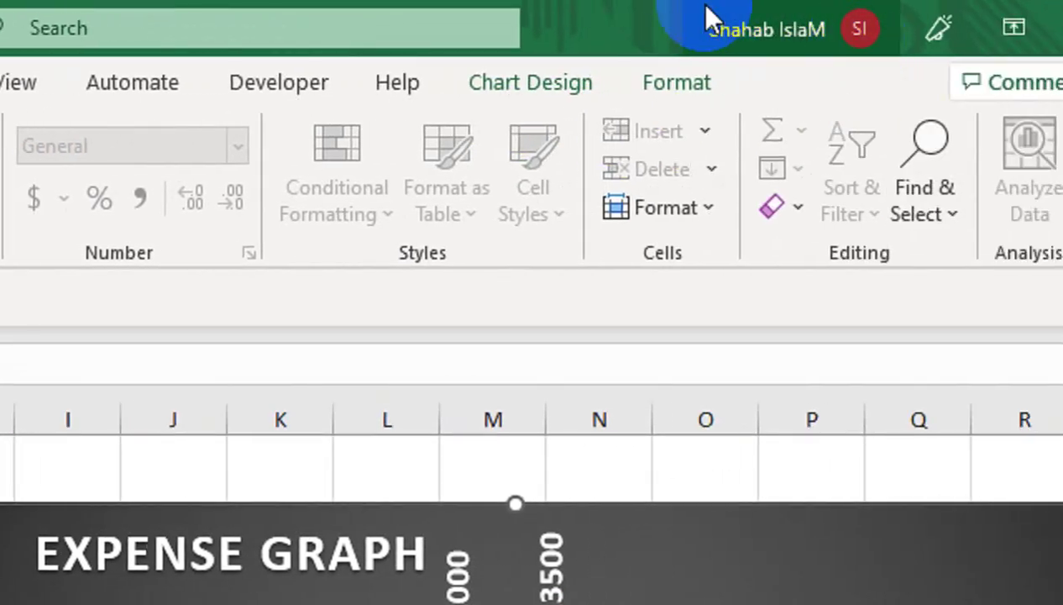
click(542, 81)
click(804, 199)
click(366, 290)
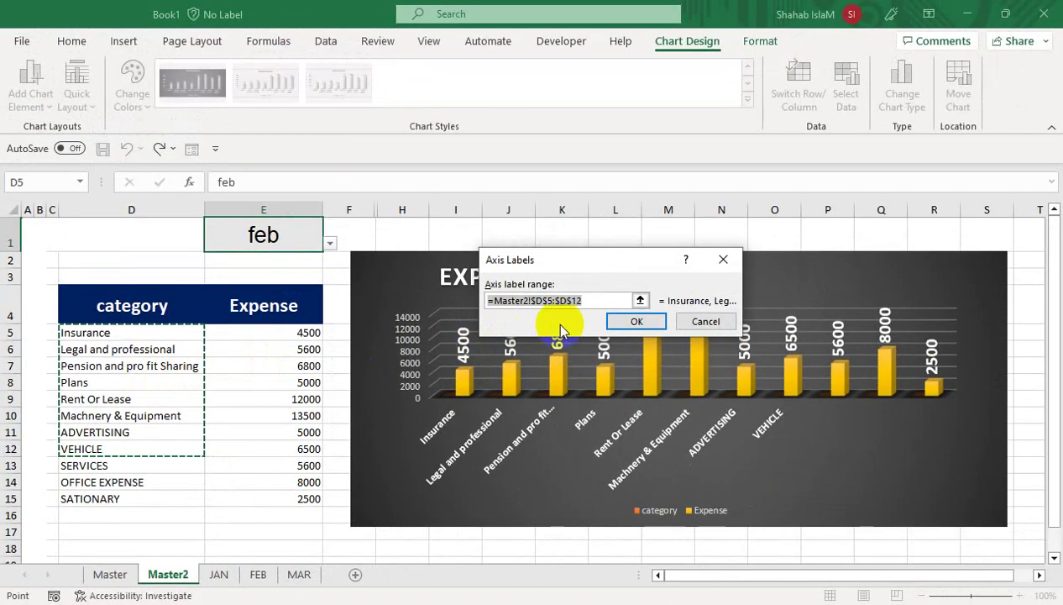
click(487, 301)
drag(159, 329, 168, 499)
click(636, 322)
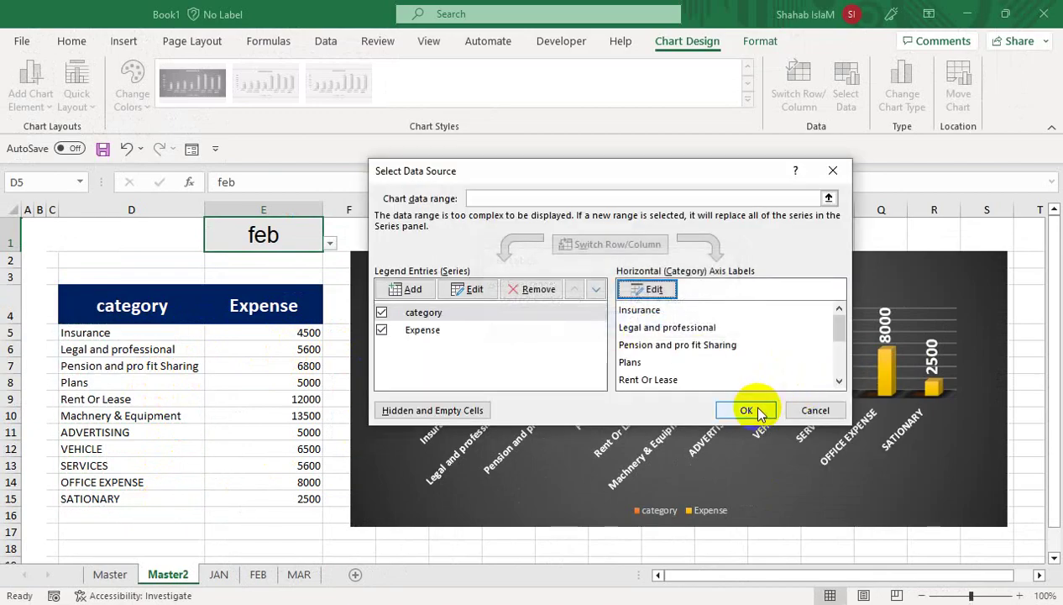
click(747, 410)
click(903, 421)
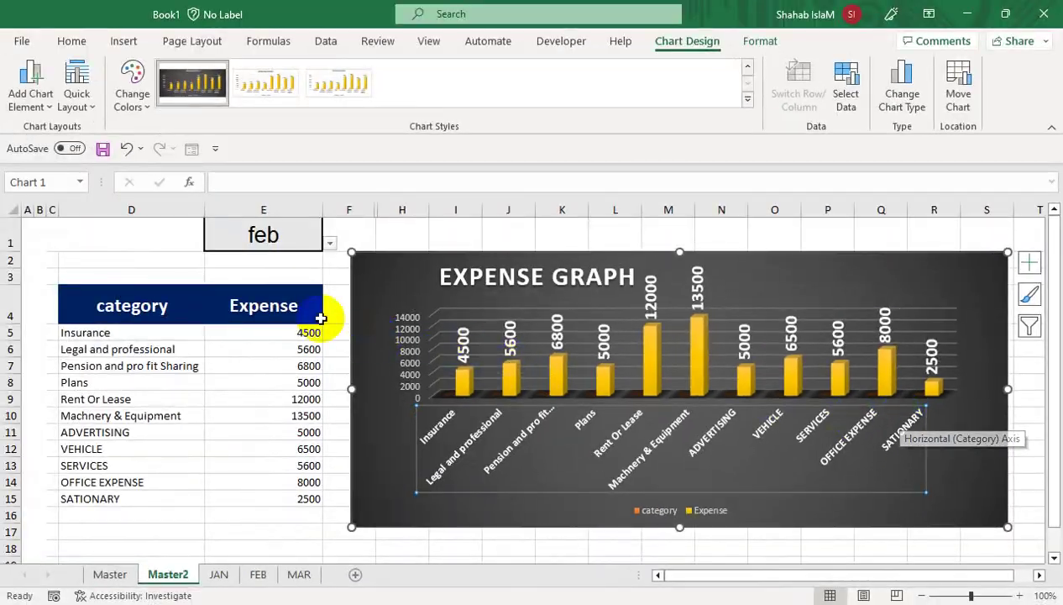
- Switch the month in cell E1 to jan and then to mar to recheck the chart
click(151, 192)
click(332, 246)
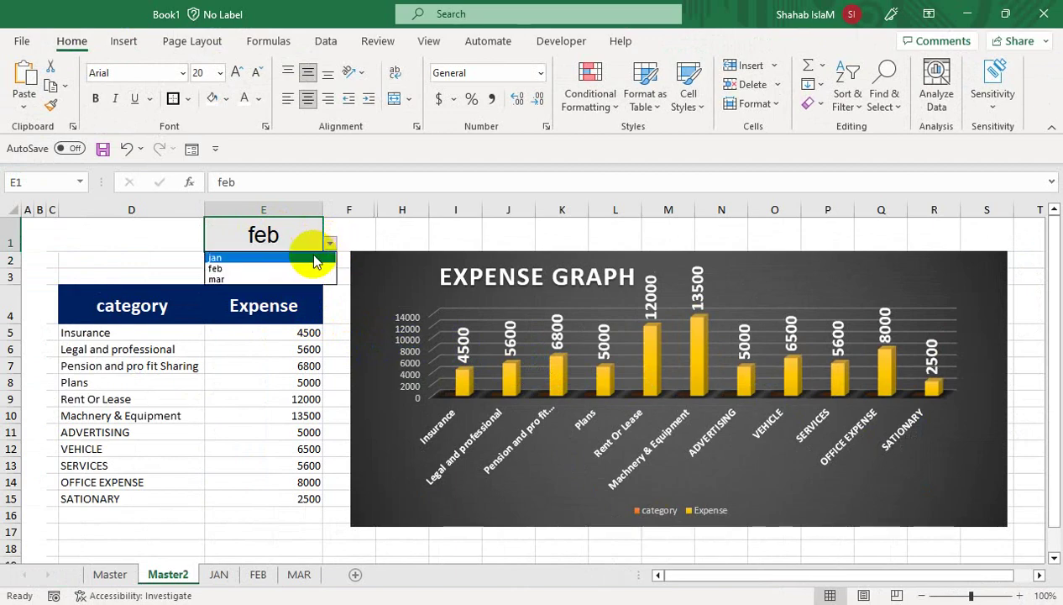
click(312, 254)
click(330, 244)
click(318, 267)
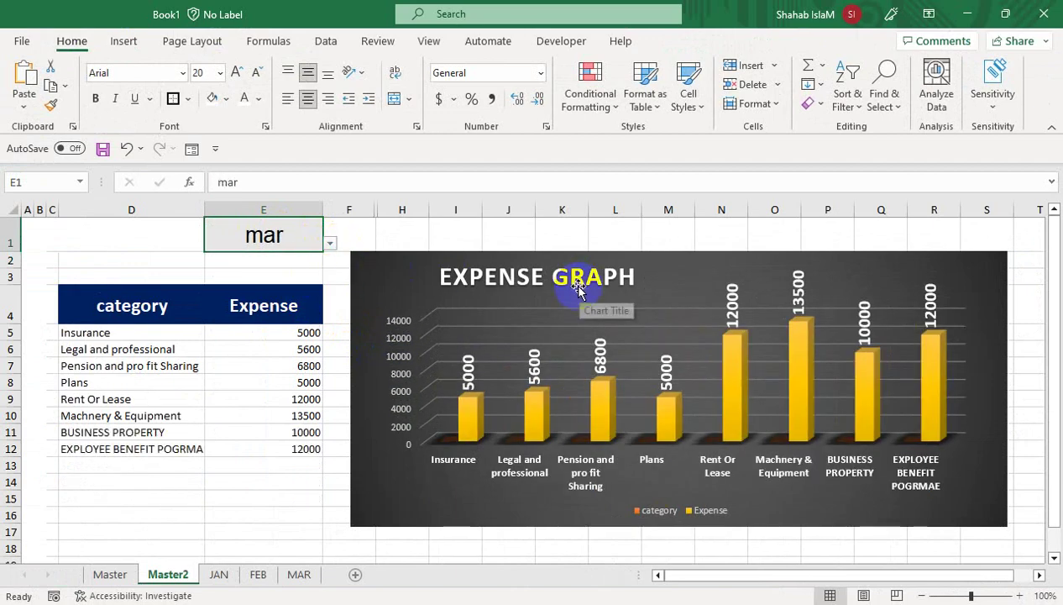